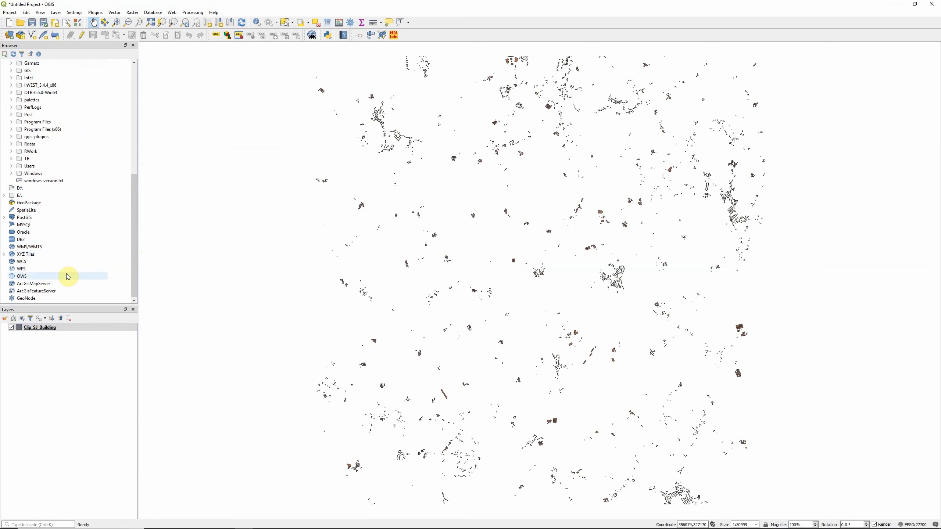
Step: Add the OpenStreetMap base map from the XYZ Tiles connections to the map
{"action": "left_click", "coordinate": [4, 255]}
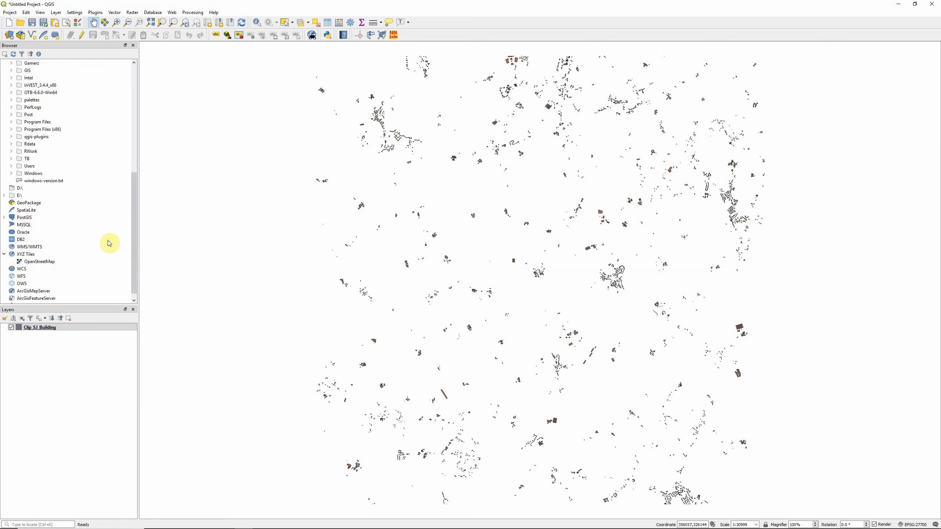
{"action": "left_click_drag", "start_coordinate": [40, 264], "coordinate": [286, 271]}
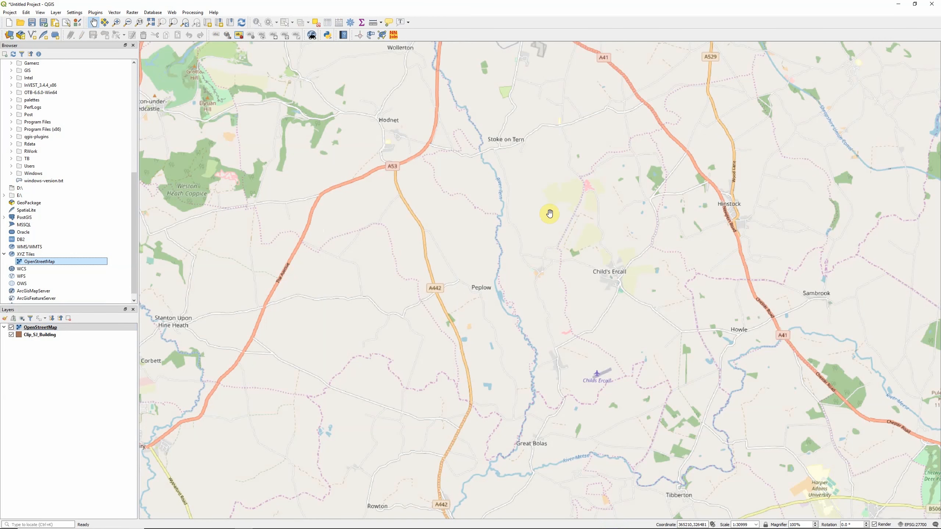
{"action": "scroll", "coordinate": [548, 213], "scroll_direction": "down", "scroll_amount": 2}
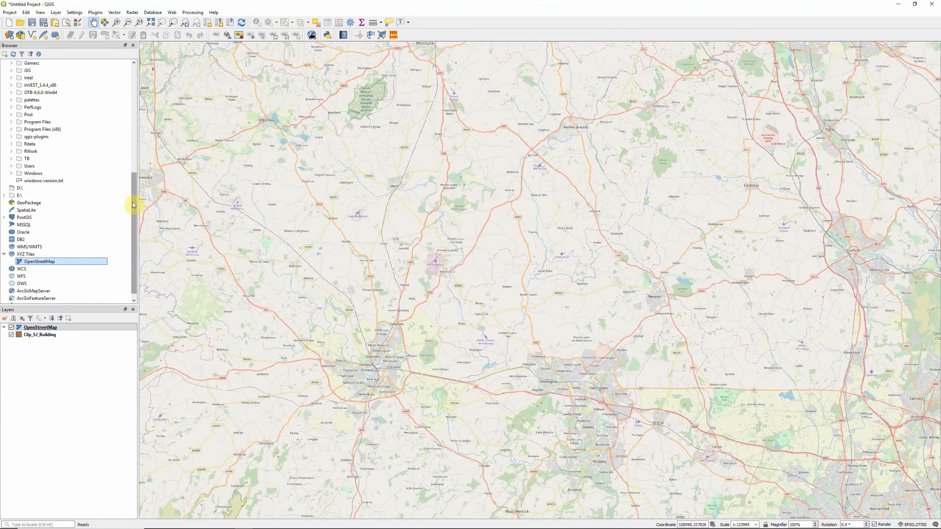
{"action": "left_click_drag", "start_coordinate": [132, 202], "coordinate": [133, 88]}
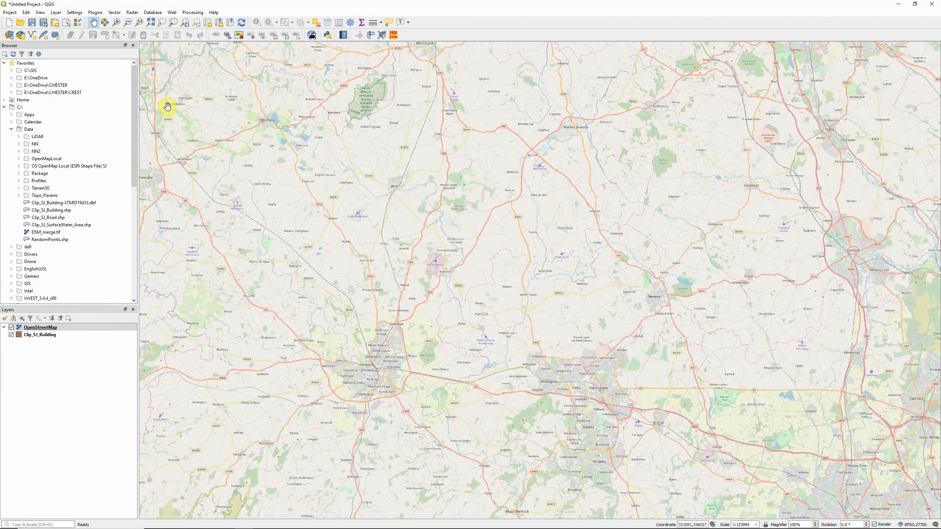
Step: Select DSM_merge from the C:\Data folder as the raster dataset to load in the Data Source Manager
{"action": "left_click", "coordinate": [10, 37]}
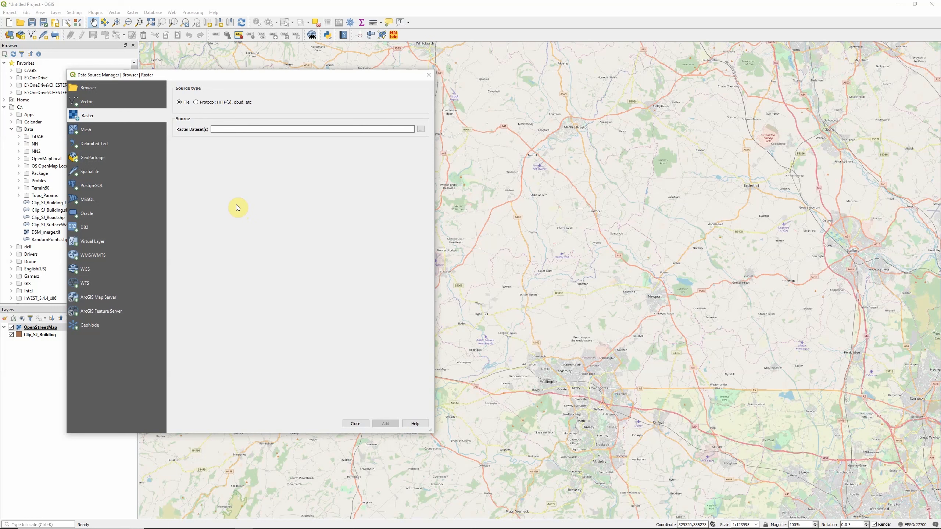
{"action": "left_click", "coordinate": [110, 149]}
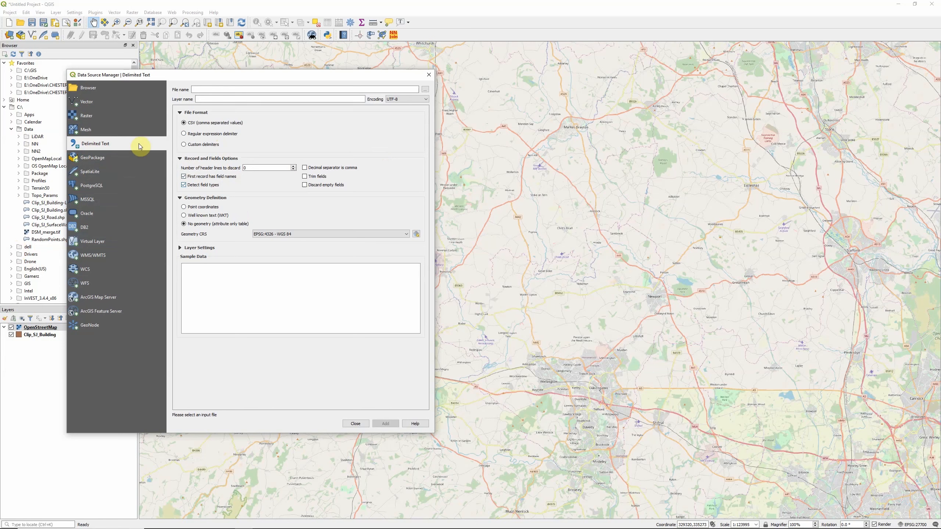
{"action": "left_click", "coordinate": [108, 119]}
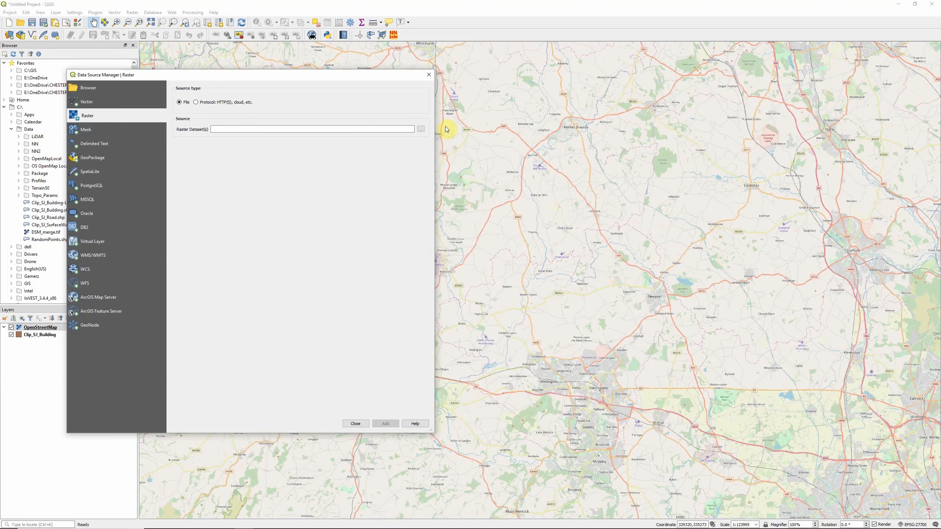
{"action": "left_click", "coordinate": [420, 129]}
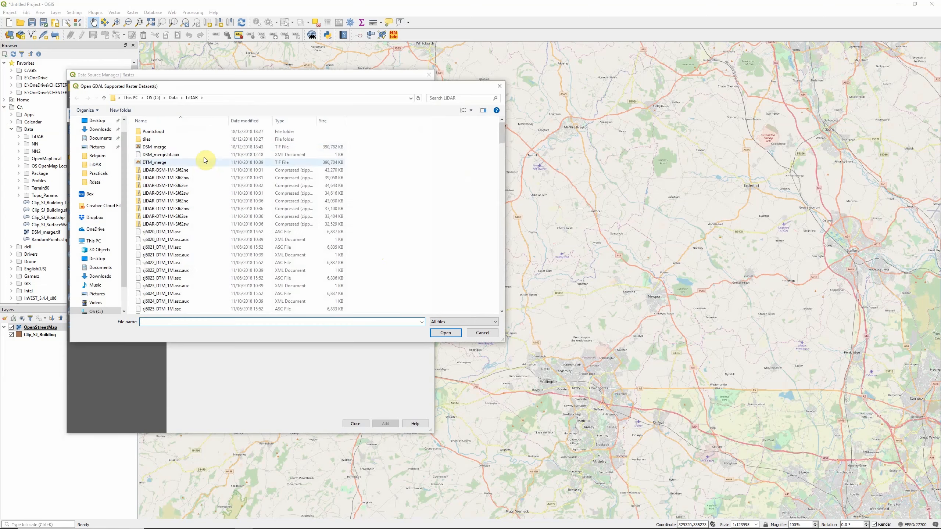
{"action": "left_click", "coordinate": [173, 98]}
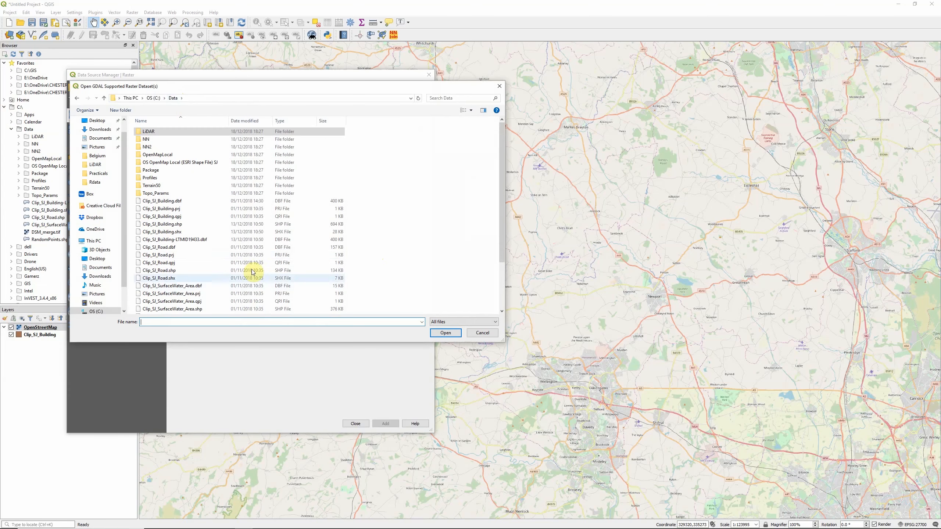
{"action": "scroll", "coordinate": [248, 244], "scroll_direction": "down", "scroll_amount": 3}
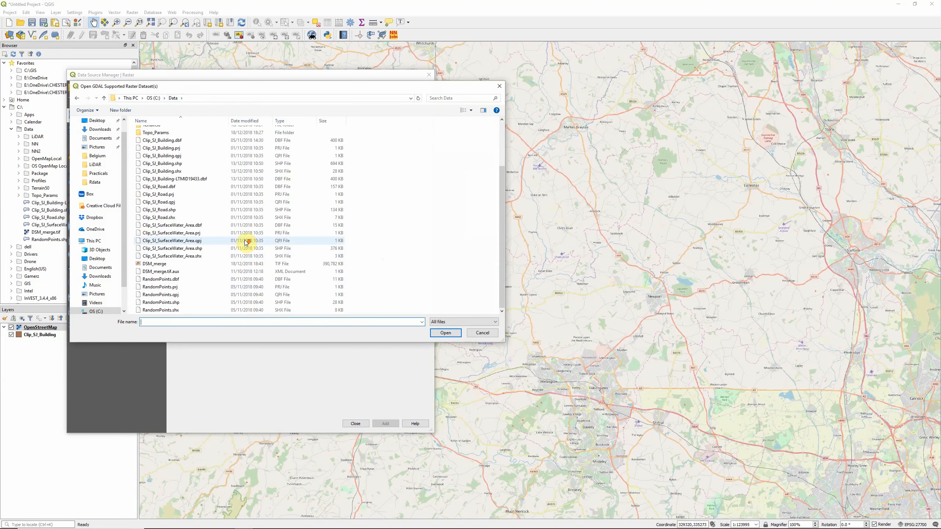
{"action": "left_click", "coordinate": [148, 266]}
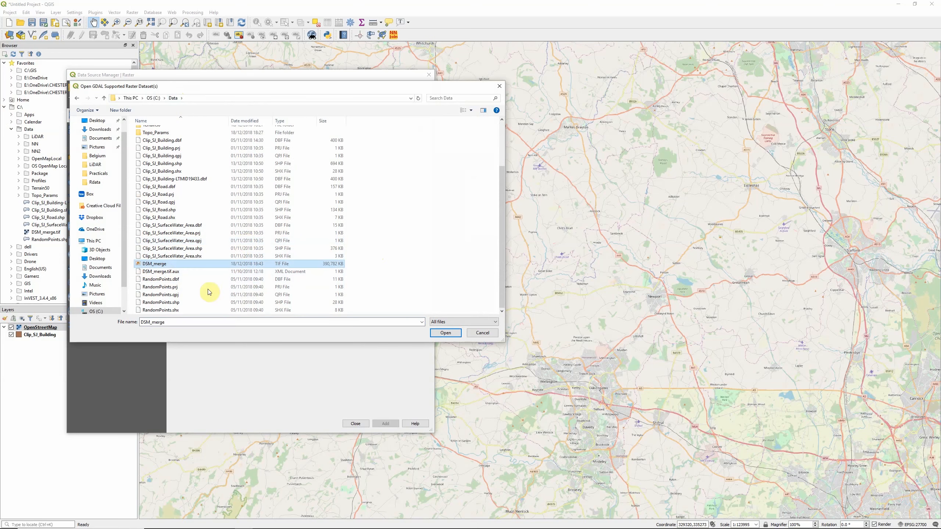
{"action": "left_click", "coordinate": [446, 334]}
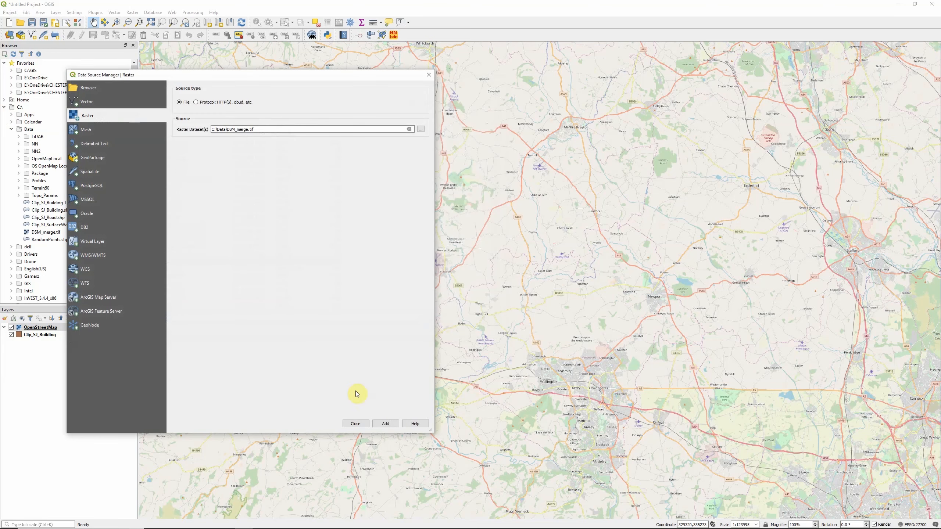
Step: Add the chosen DSM_merge raster to the map and close the Data Source Manager
{"action": "left_click", "coordinate": [385, 423]}
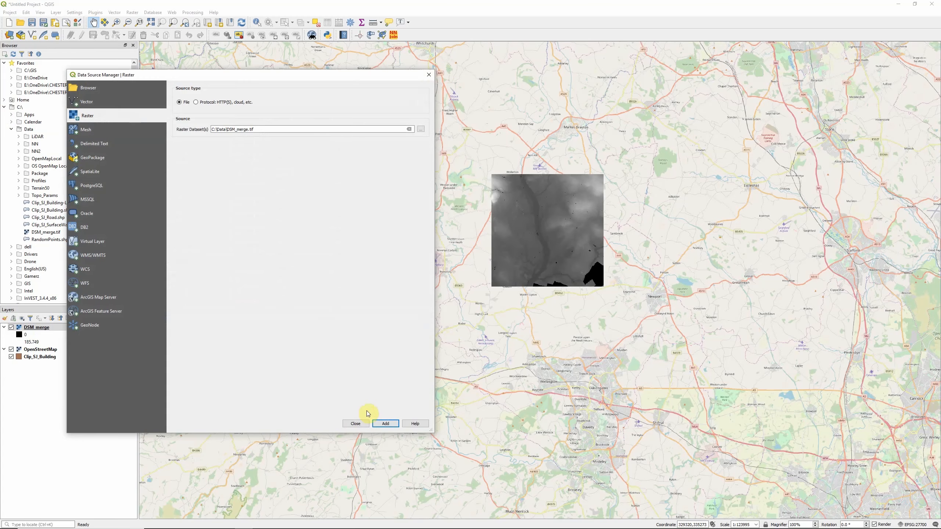
{"action": "left_click", "coordinate": [356, 423]}
{"action": "scroll", "coordinate": [550, 220], "scroll_direction": "up", "scroll_amount": 2}
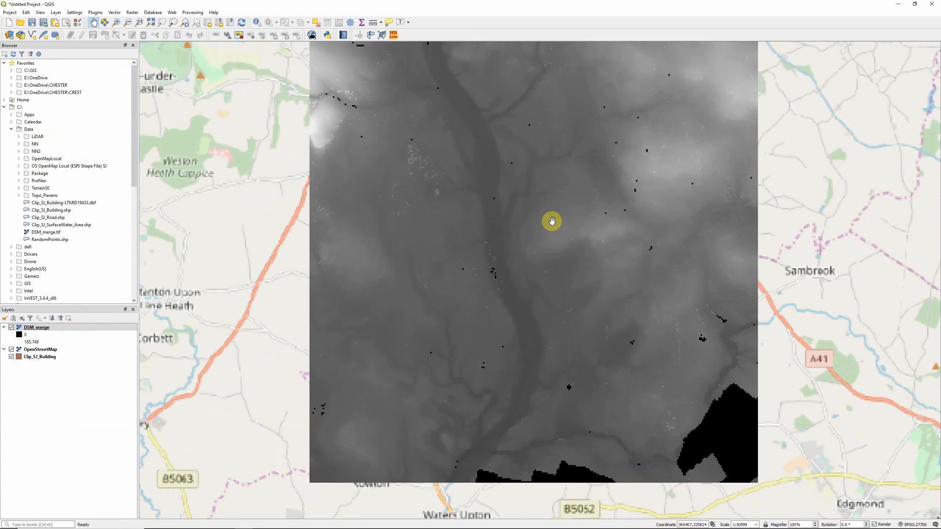
{"action": "left_click_drag", "start_coordinate": [583, 225], "coordinate": [563, 244]}
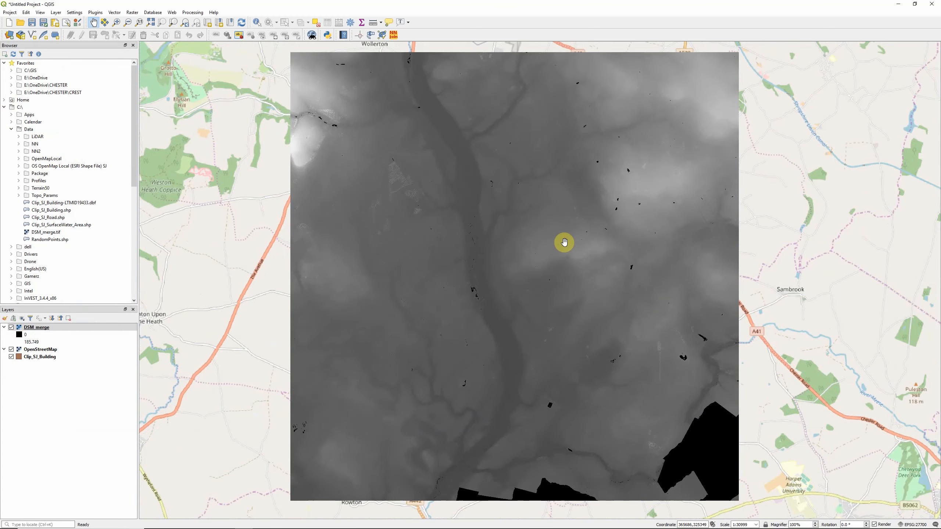
{"action": "scroll", "coordinate": [563, 243], "scroll_direction": "down", "scroll_amount": 1}
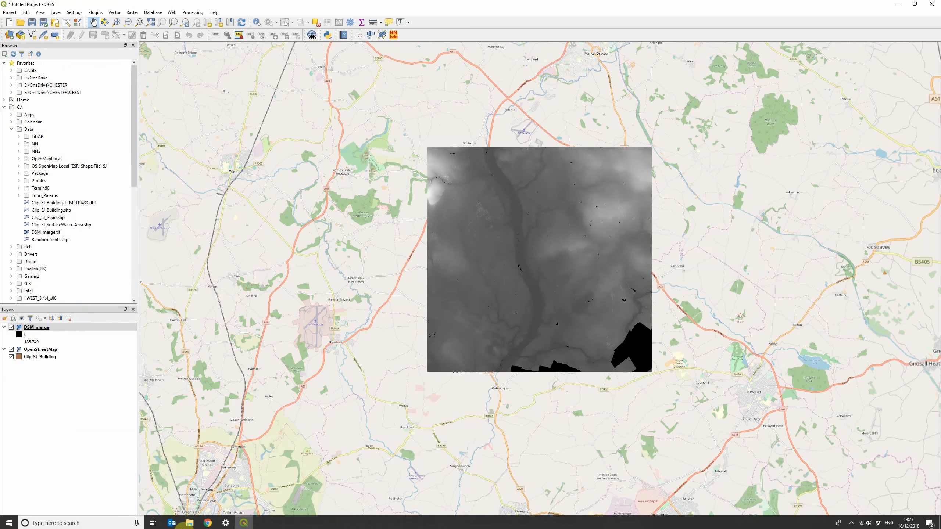
Step: Add Clip_SJ_Road.shp to the map from the Data folder in File Explorer and return to QGIS
{"action": "left_click", "coordinate": [188, 523]}
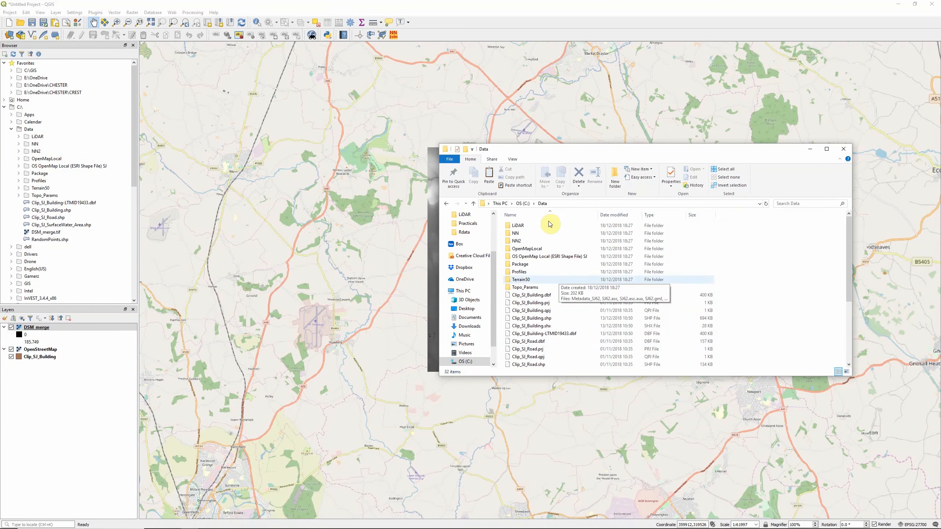
{"action": "left_click_drag", "start_coordinate": [559, 154], "coordinate": [661, 95]}
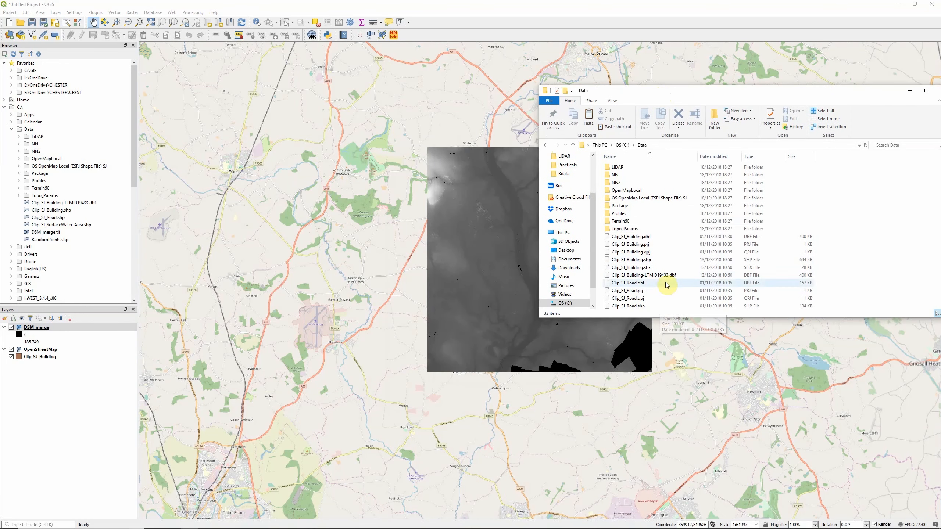
{"action": "scroll", "coordinate": [683, 230], "scroll_direction": "down", "scroll_amount": 2}
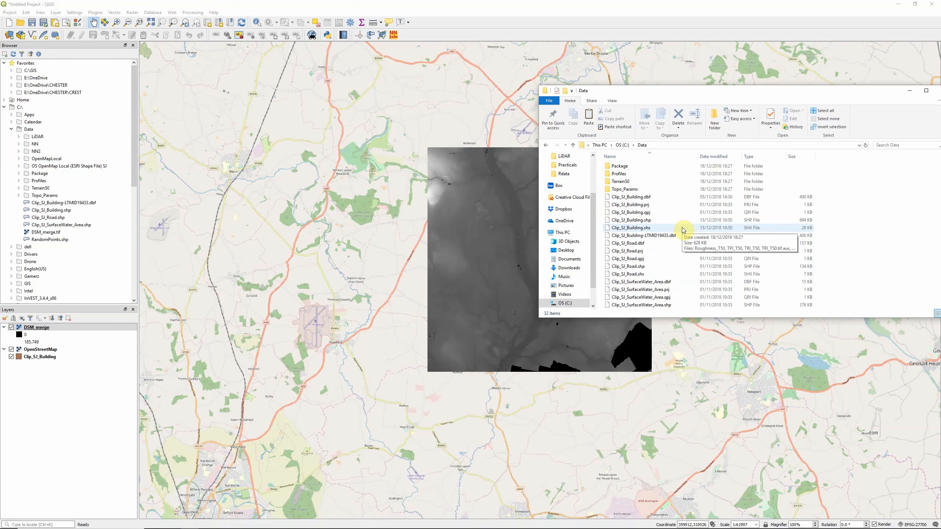
{"action": "scroll", "coordinate": [684, 230], "scroll_direction": "down", "scroll_amount": 1}
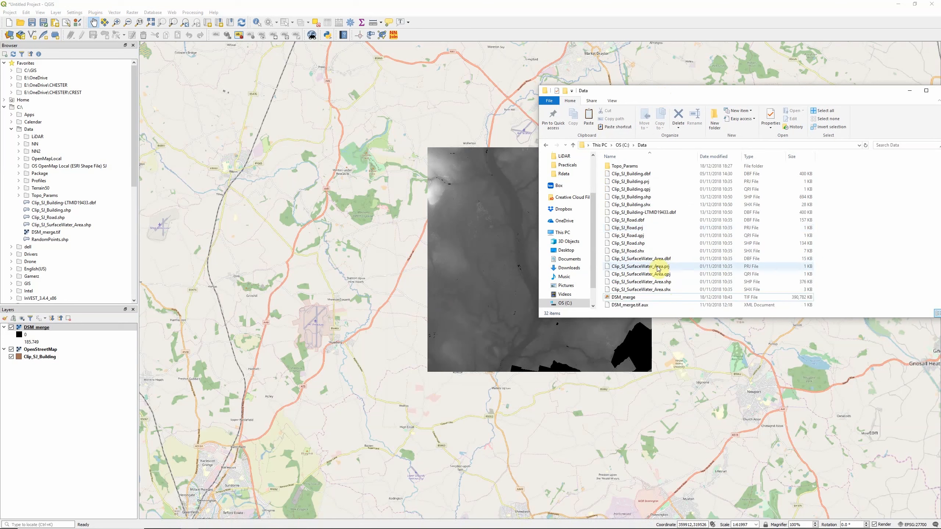
{"action": "left_click_drag", "start_coordinate": [612, 247], "coordinate": [341, 252]}
{"action": "left_click", "coordinate": [532, 3]}
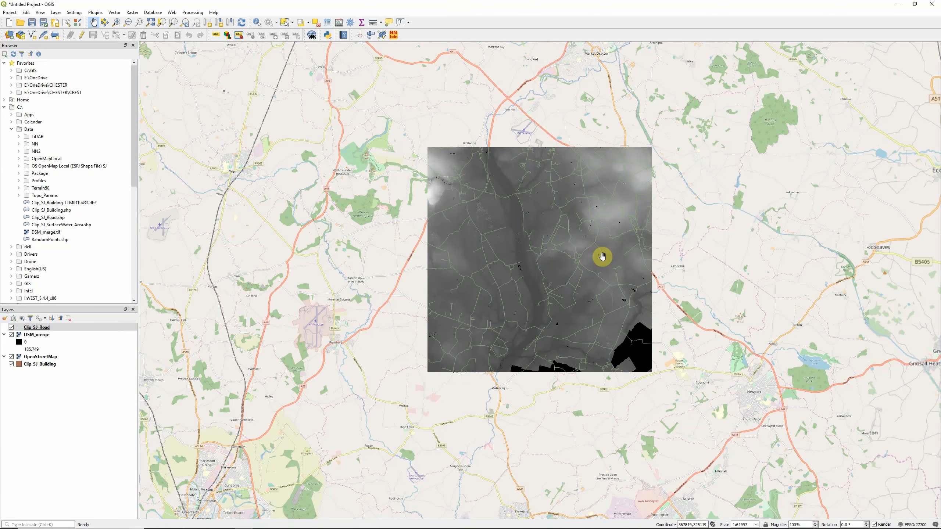
Step: Reorder the Clip_SJ_Building layer to the top of the layer stack and collapse the DSM_merge legend
{"action": "scroll", "coordinate": [602, 257], "scroll_direction": "up", "scroll_amount": 1}
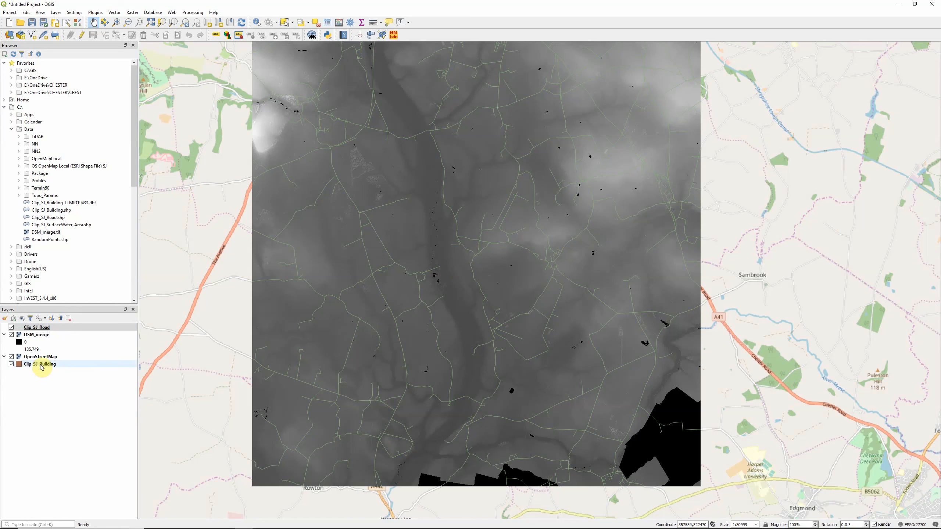
{"action": "mouse_move", "coordinate": [42, 367]}
{"action": "left_click_drag", "start_coordinate": [40, 366], "coordinate": [39, 331]}
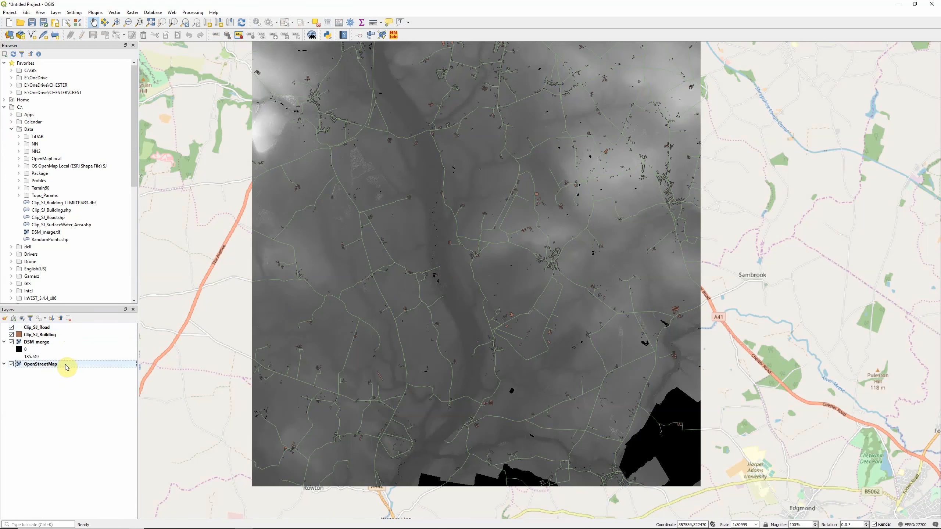
{"action": "left_click", "coordinate": [4, 342]}
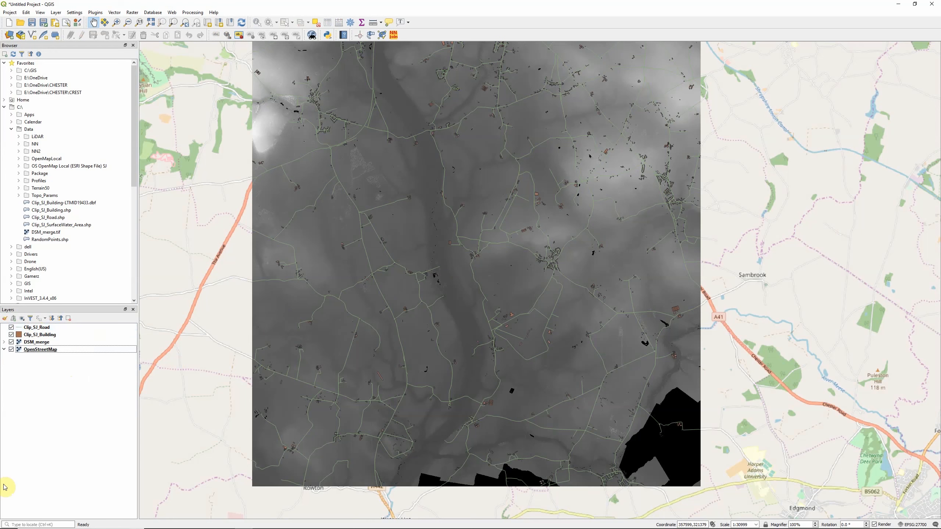
{"action": "mouse_move", "coordinate": [40, 335]}
{"action": "left_mouse_down"}
{"action": "mouse_move", "coordinate": [45, 371]}
{"action": "mouse_move", "coordinate": [36, 332]}
{"action": "mouse_move", "coordinate": [41, 338]}
{"action": "left_mouse_up"}
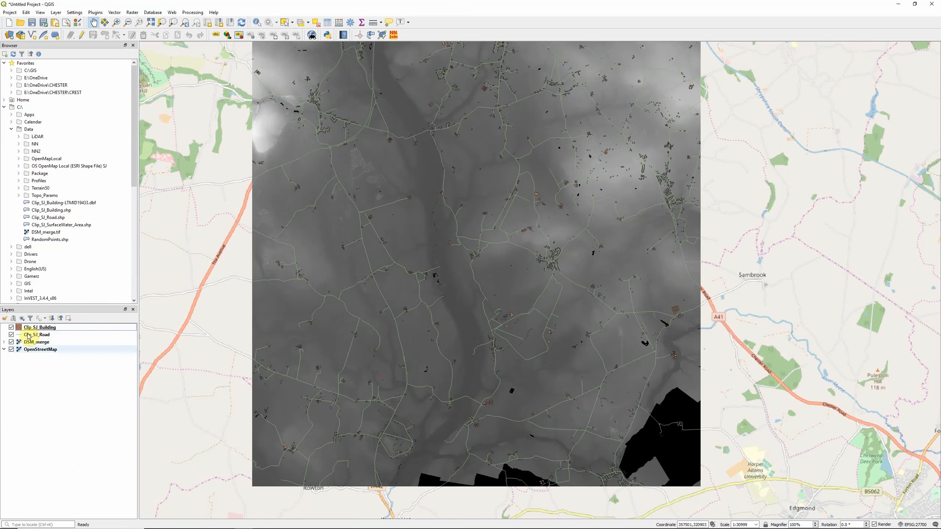
Step: Open the Clip_SJ_Building layer properties and review its provider information and coordinate reference system settings
{"action": "left_click", "coordinate": [35, 329]}
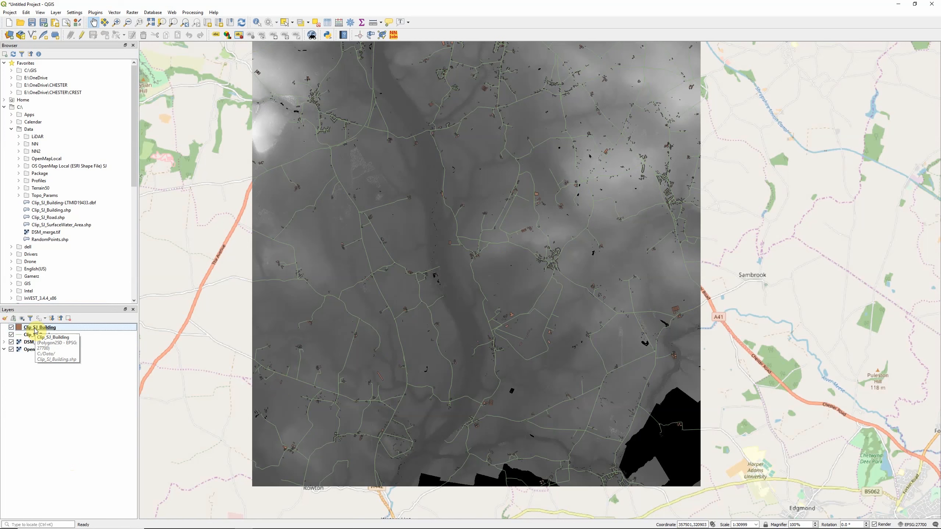
{"action": "right_click", "coordinate": [35, 329]}
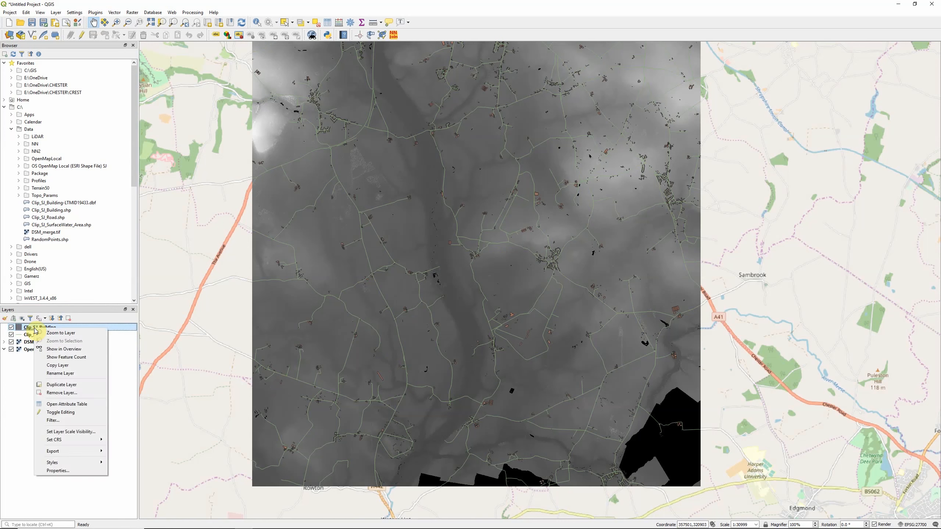
{"action": "left_click", "coordinate": [63, 470]}
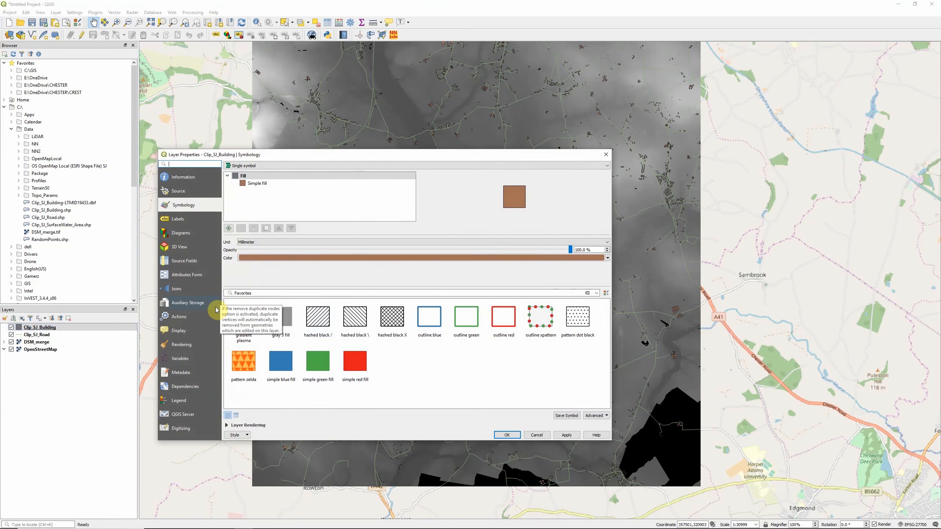
{"action": "left_click", "coordinate": [182, 177]}
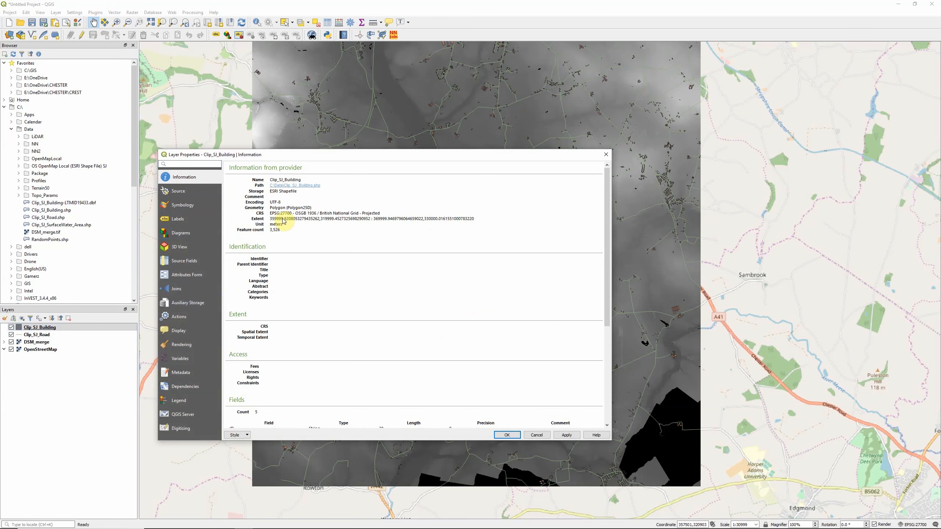
{"action": "left_click", "coordinate": [175, 193]}
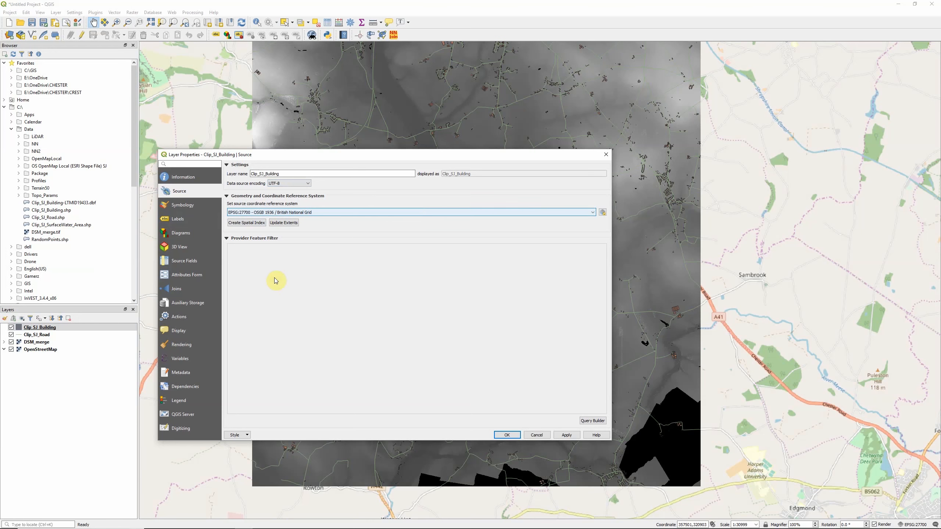
Step: Apply the simple red fill symbol to the Clip_SJ_Building layer
{"action": "left_click", "coordinate": [182, 206]}
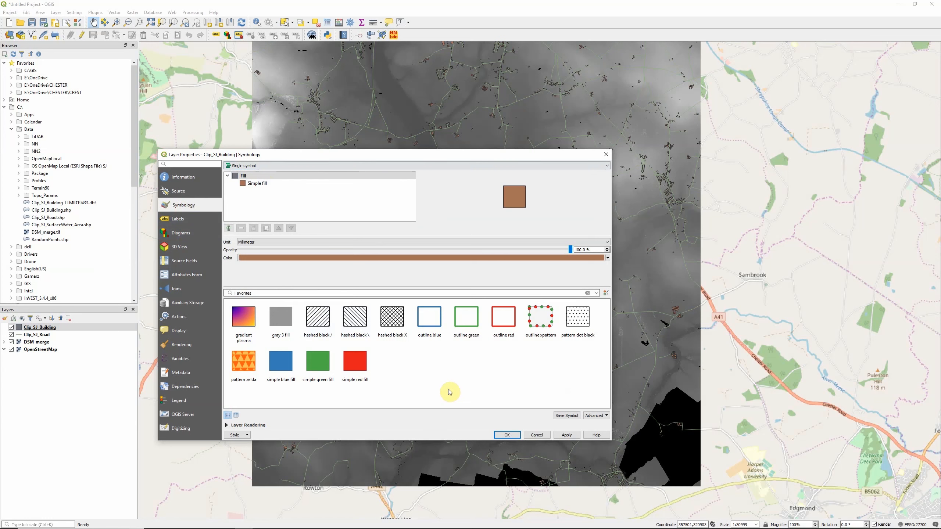
{"action": "left_click", "coordinate": [356, 361]}
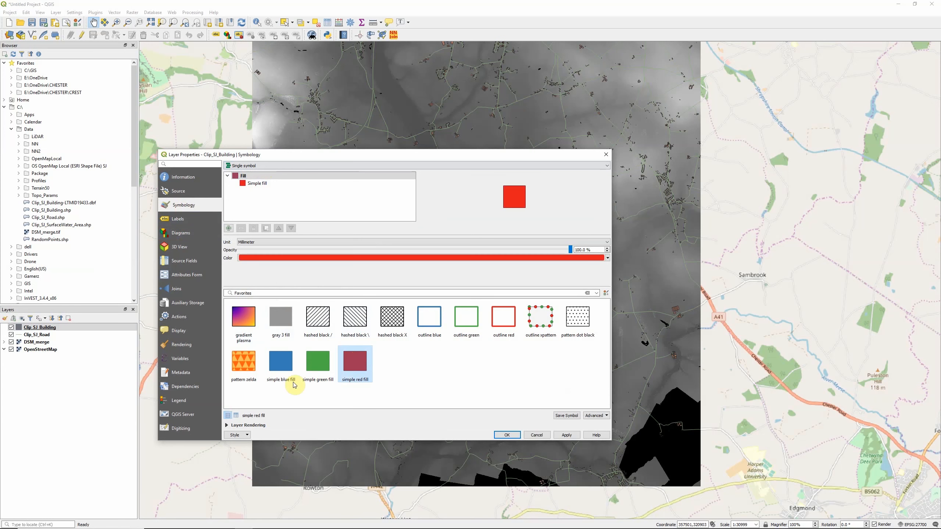
{"action": "left_click", "coordinate": [567, 436]}
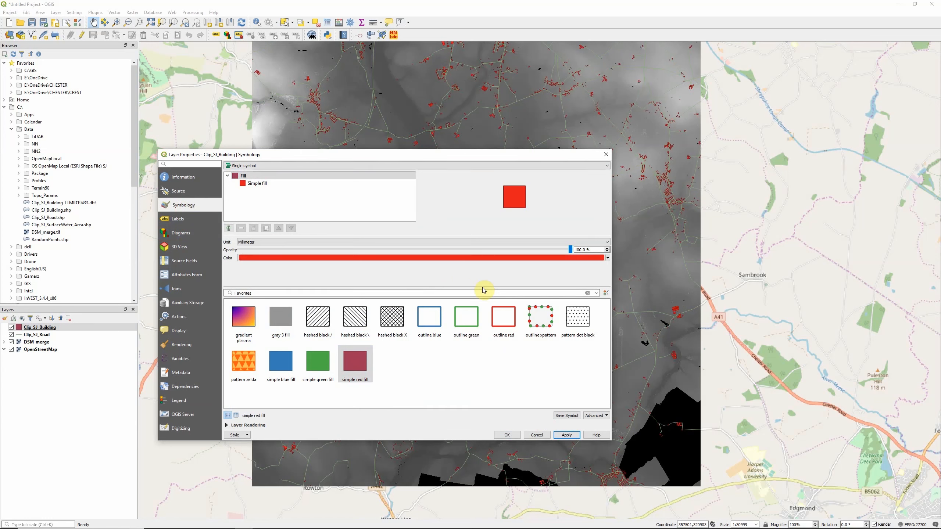
Step: Change the Clip_SJ_Building symbol's fill colour to dark green and apply it to the layer
{"action": "left_click", "coordinate": [607, 258]}
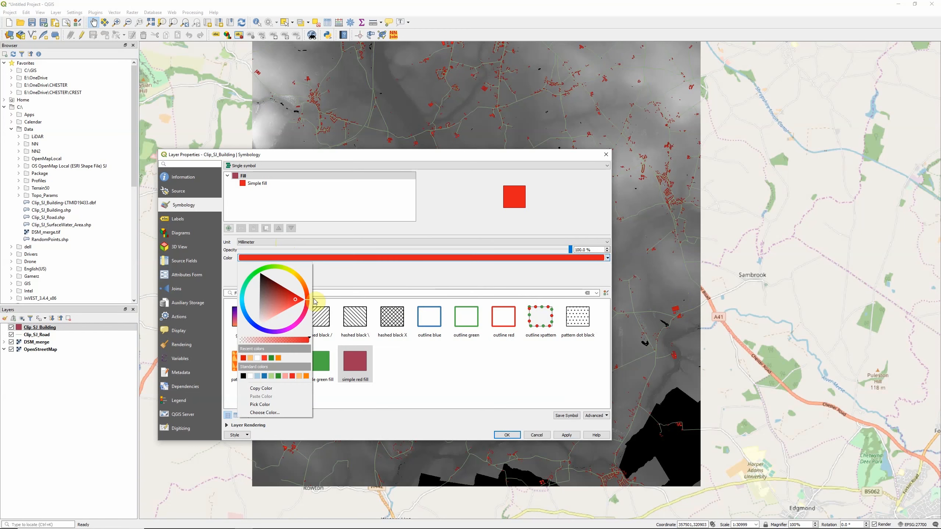
{"action": "left_click", "coordinate": [252, 278]}
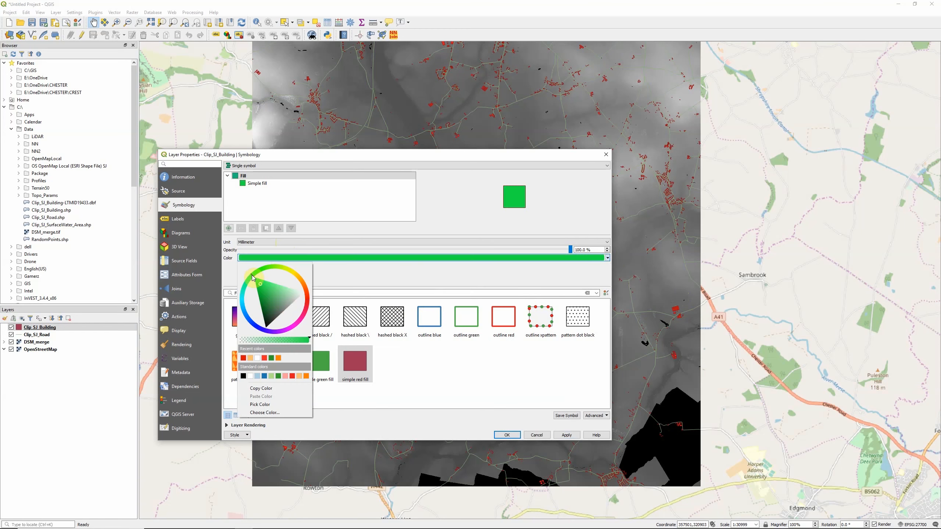
{"action": "left_click", "coordinate": [270, 308]}
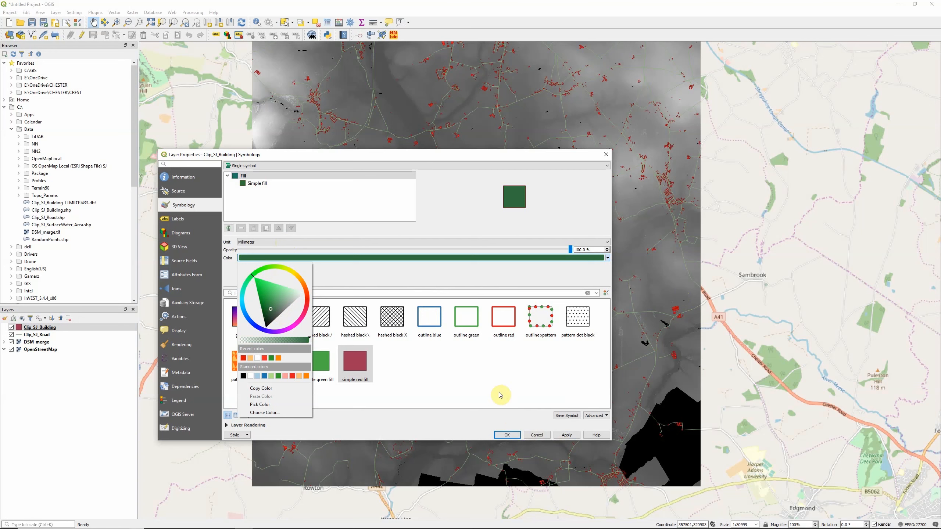
{"action": "left_click", "coordinate": [568, 438]}
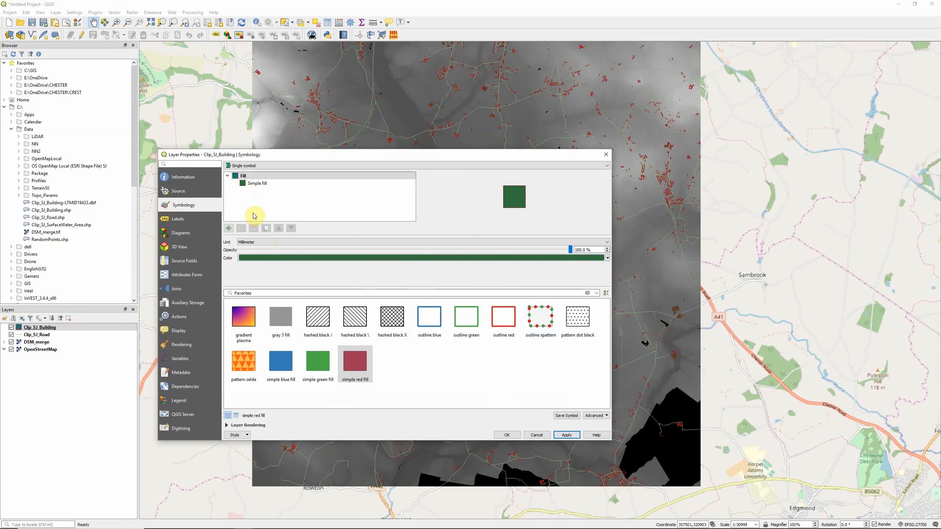
Step: Set the simple fill's stroke colour to transparent for the Clip_SJ_Building layer and apply the change
{"action": "left_click", "coordinate": [258, 186]}
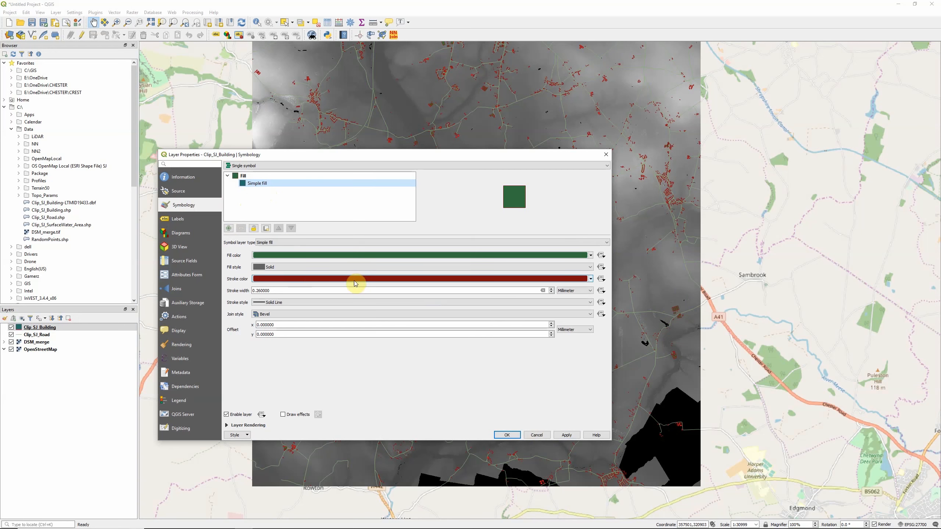
{"action": "left_click", "coordinate": [591, 278]}
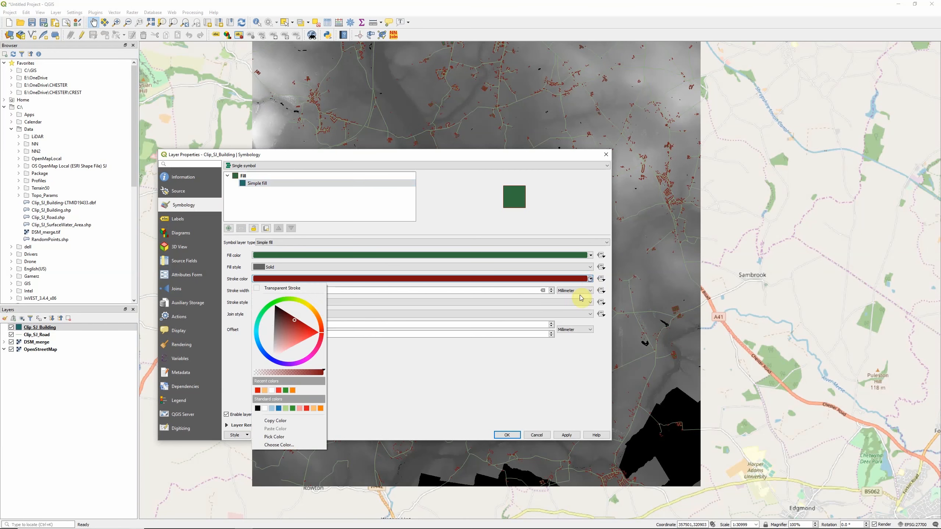
{"action": "left_click", "coordinate": [258, 288]}
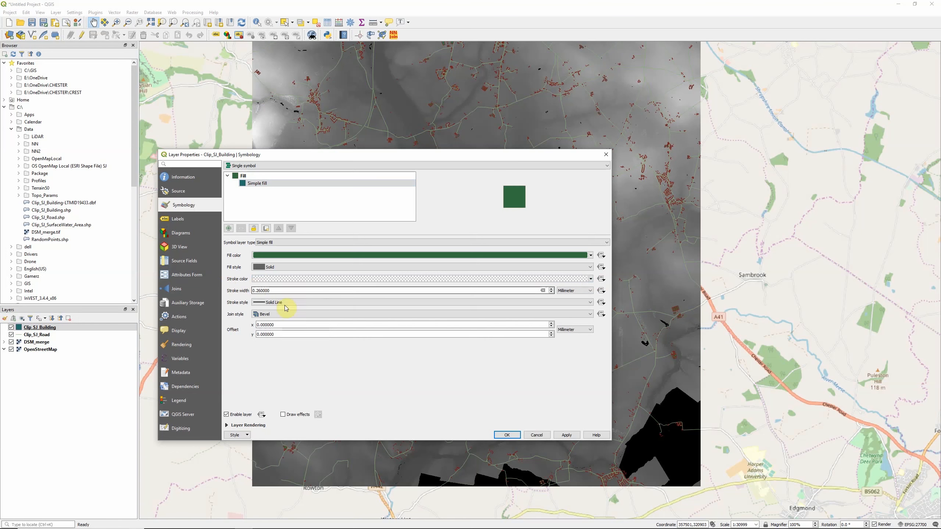
{"action": "left_click", "coordinate": [562, 436]}
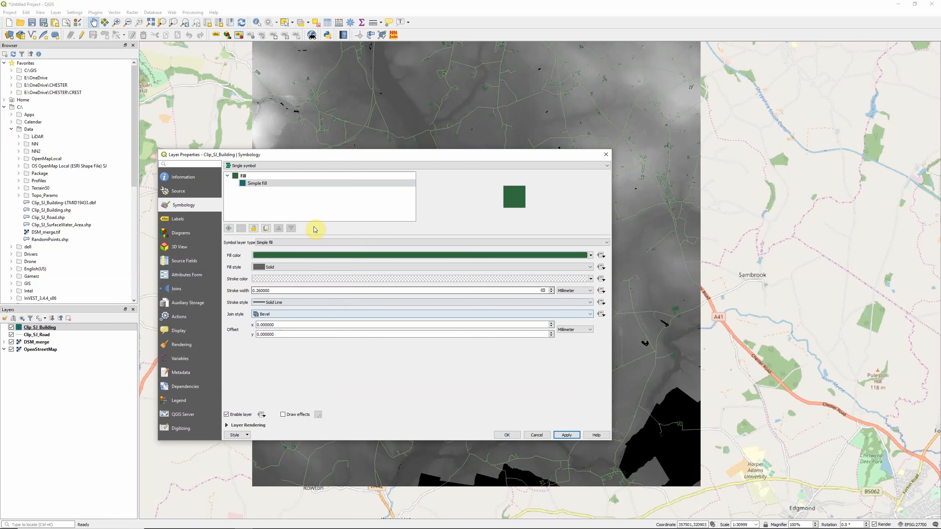
Step: Review the building layer's label, diagram, 3D view, source field, attribute form and join settings, plus its provider information
{"action": "left_click", "coordinate": [178, 221]}
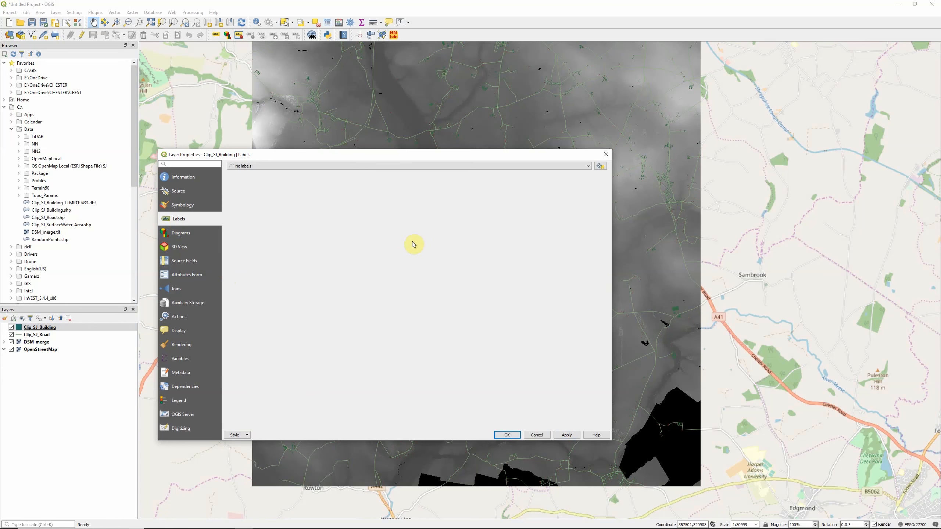
{"action": "left_click", "coordinate": [588, 167]}
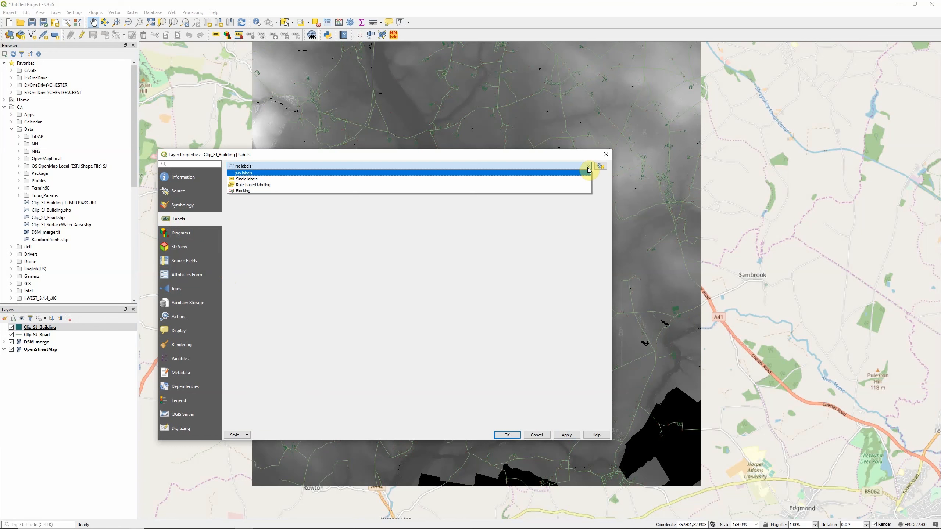
{"action": "left_click", "coordinate": [588, 168]}
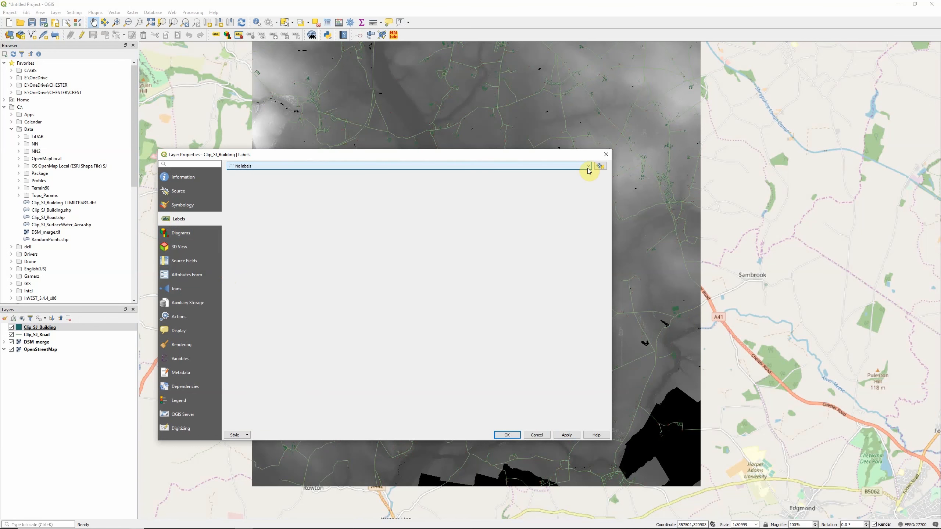
{"action": "left_click", "coordinate": [187, 232]}
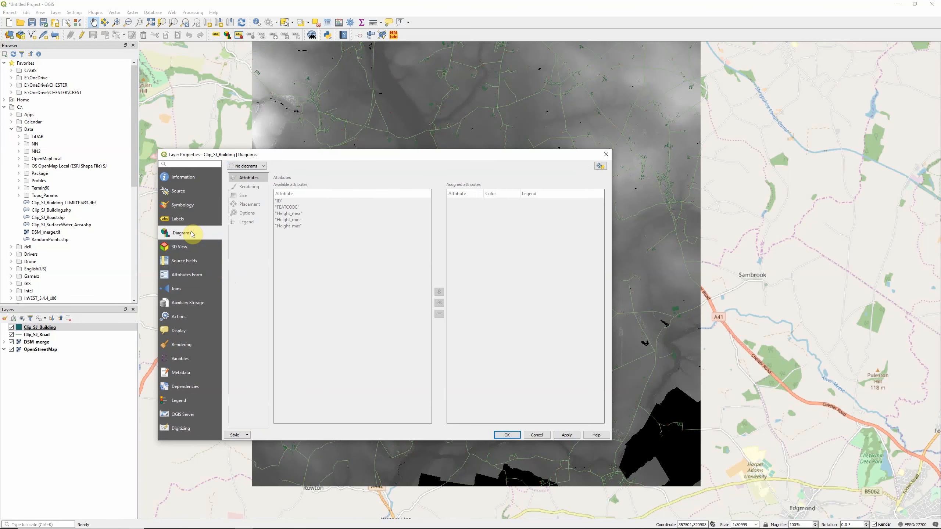
{"action": "left_click", "coordinate": [184, 253]}
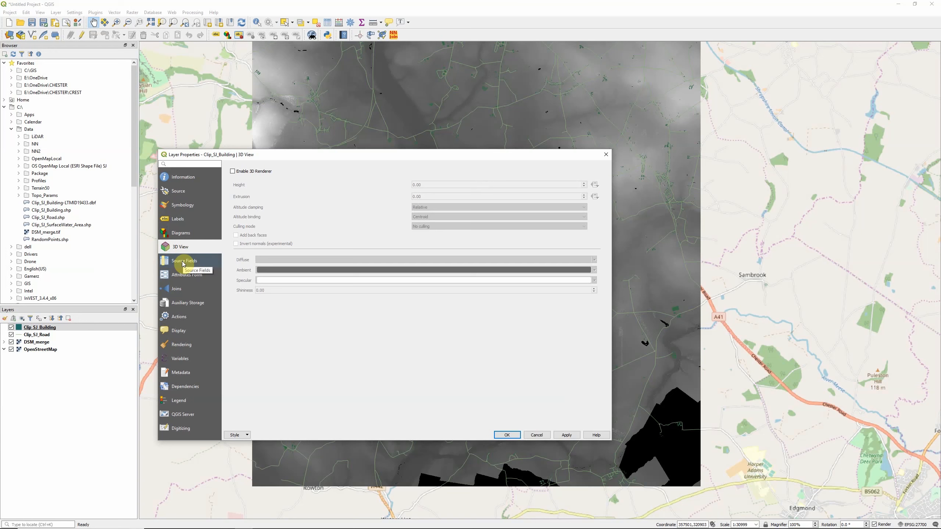
{"action": "left_click", "coordinate": [184, 264]}
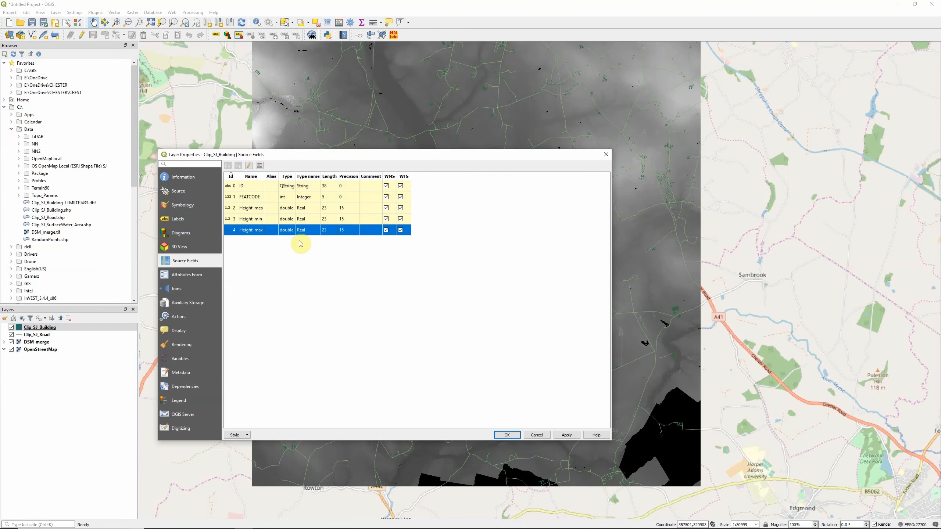
{"action": "left_click", "coordinate": [179, 277]}
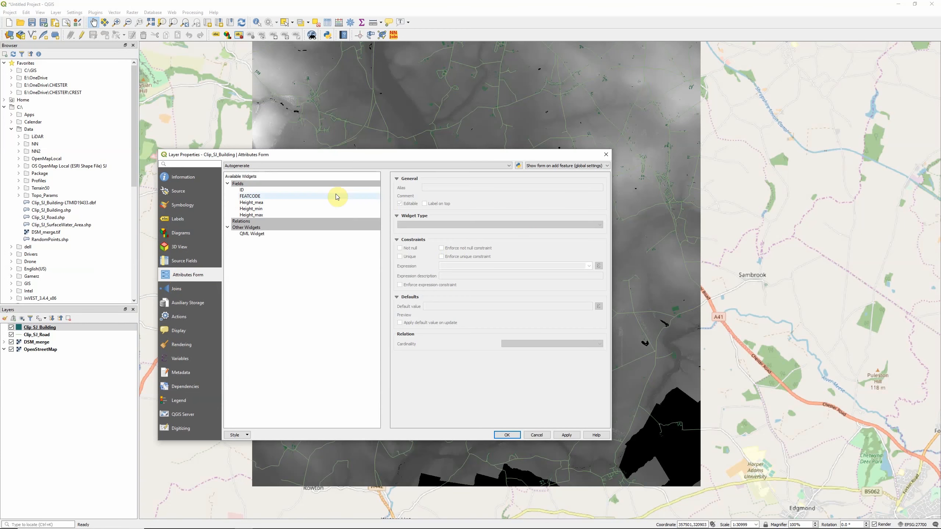
{"action": "left_click", "coordinate": [190, 293]}
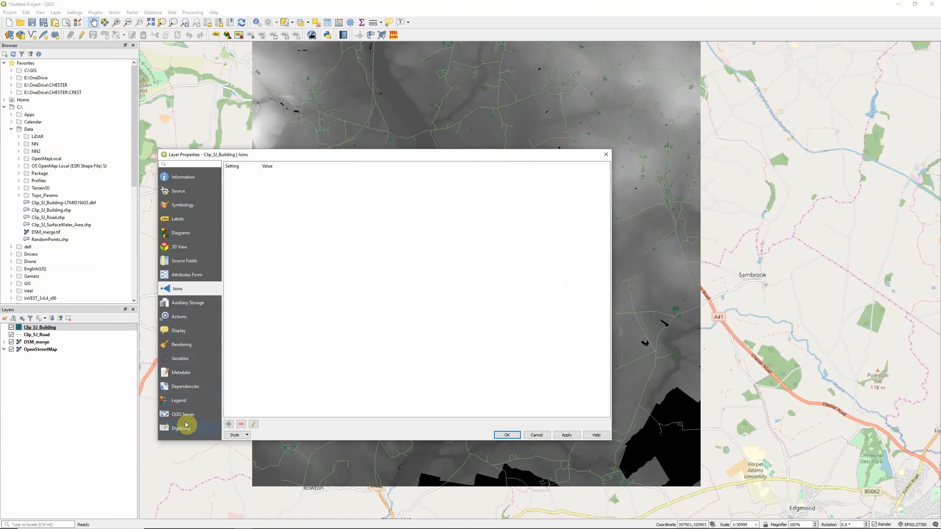
{"action": "left_click", "coordinate": [187, 179]}
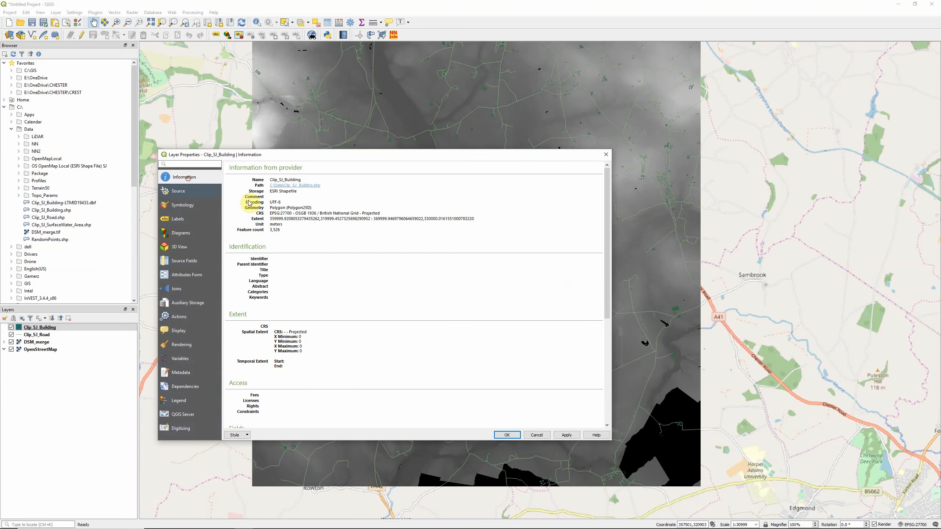
{"action": "left_click_drag", "start_coordinate": [605, 240], "coordinate": [599, 207]}
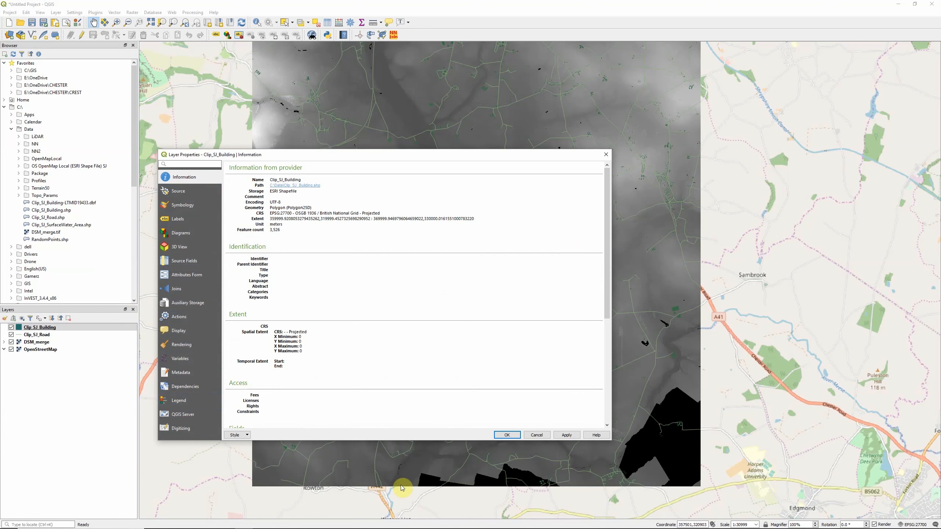
Step: Lower the Clip_SJ_Building layer's rendering opacity to about 70.6 % and accept the layer properties
{"action": "left_click", "coordinate": [185, 206]}
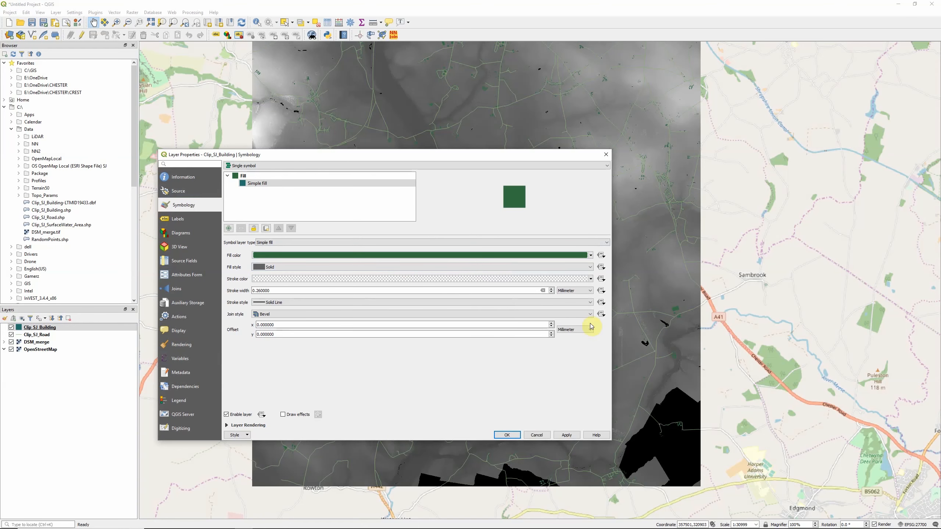
{"action": "left_click_drag", "start_coordinate": [442, 156], "coordinate": [509, 89]}
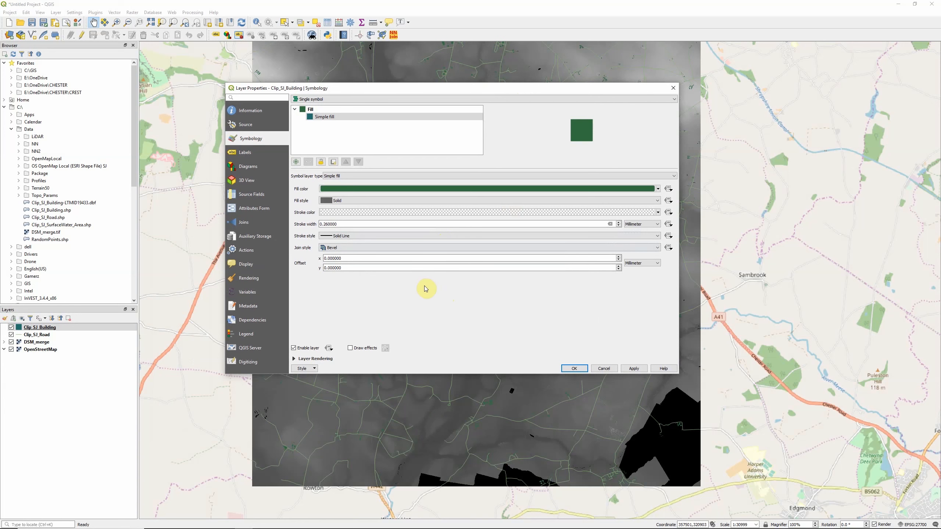
{"action": "left_click", "coordinate": [294, 359]}
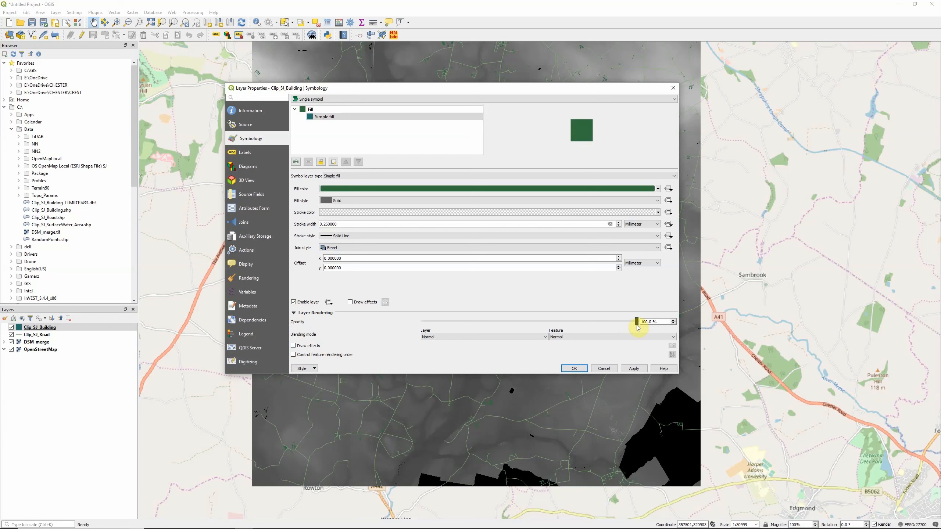
{"action": "left_click_drag", "start_coordinate": [637, 327], "coordinate": [576, 324]}
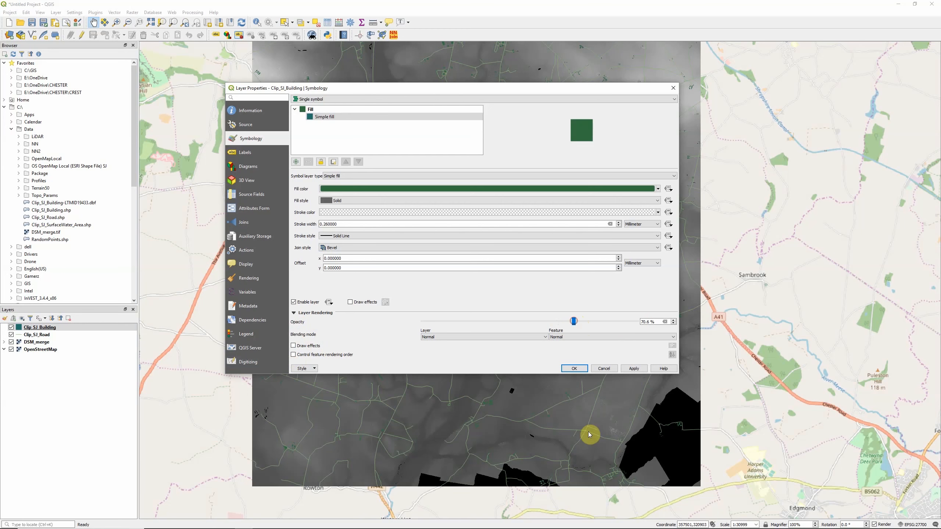
{"action": "left_click", "coordinate": [574, 369]}
Step: Examine a cluster of semi-transparent buildings over the DSM at close range, pan across it and zoom back out
{"action": "scroll", "coordinate": [590, 288], "scroll_direction": "up", "scroll_amount": 5}
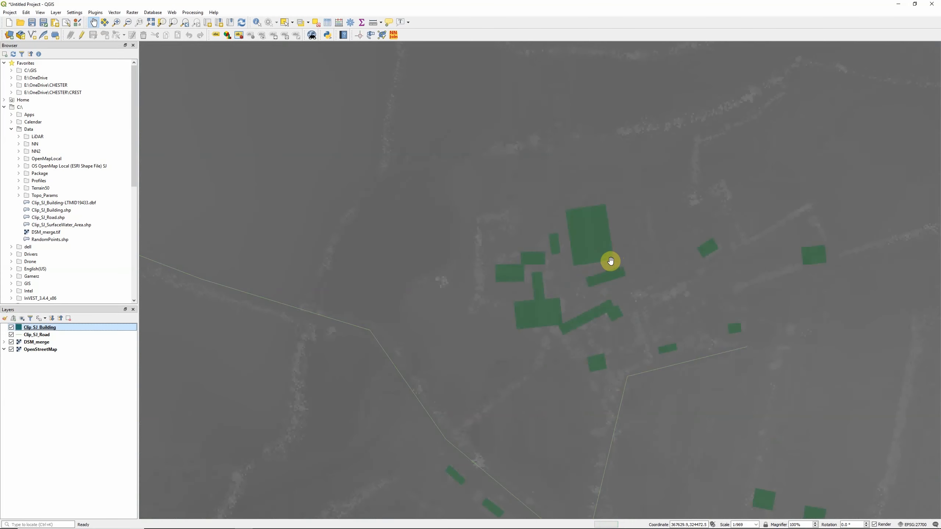
{"action": "scroll", "coordinate": [586, 243], "scroll_direction": "up", "scroll_amount": 1}
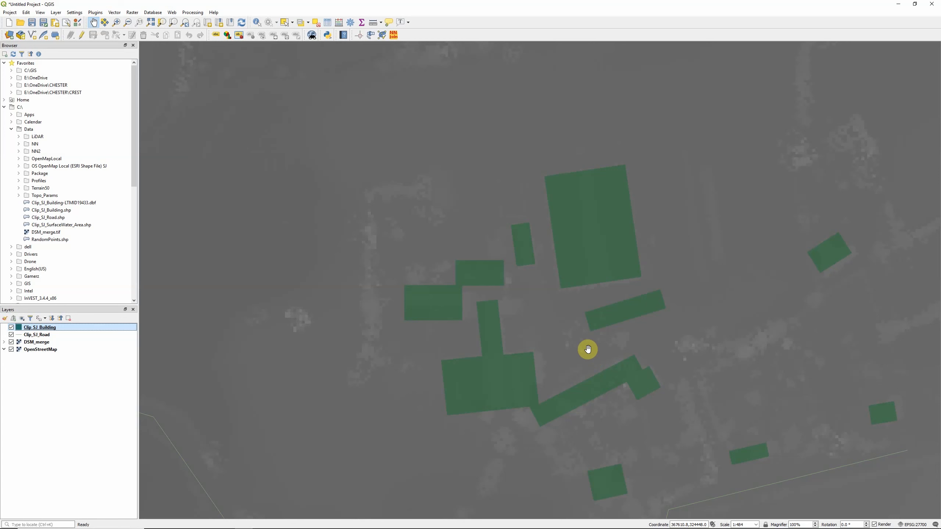
{"action": "left_click", "coordinate": [93, 23]}
{"action": "left_click_drag", "start_coordinate": [701, 169], "coordinate": [671, 169]}
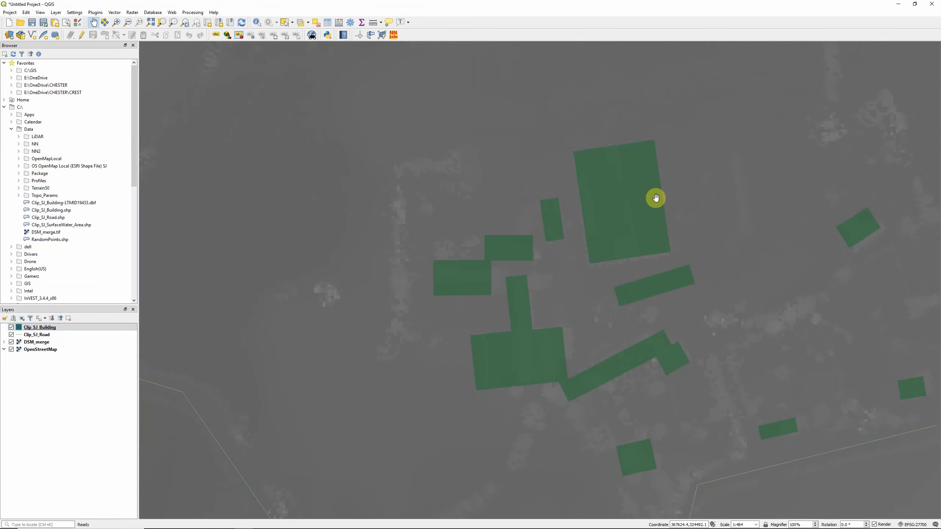
{"action": "scroll", "coordinate": [656, 198], "scroll_direction": "down", "scroll_amount": 1}
{"action": "scroll", "coordinate": [655, 196], "scroll_direction": "down", "scroll_amount": 1}
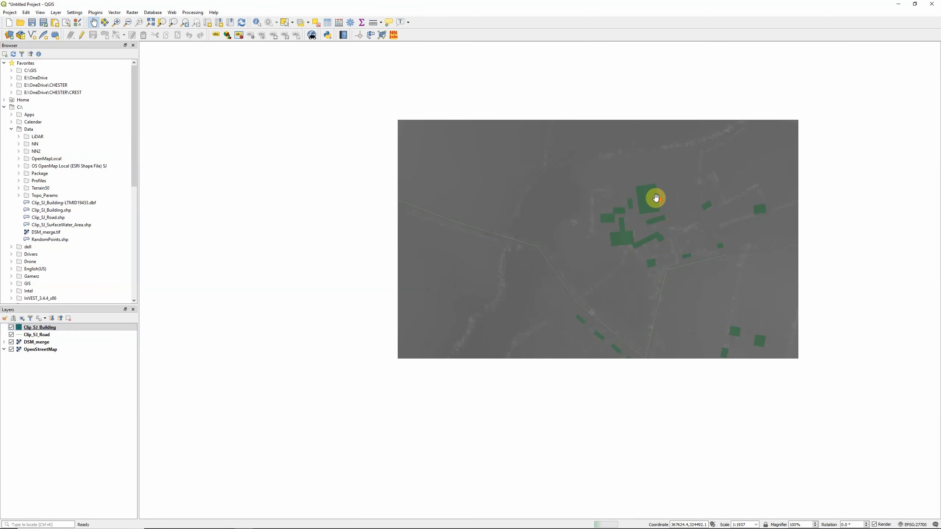
Step: Zoom in on the building cluster with a zoom window, then zoom back out to its surroundings
{"action": "left_click", "coordinate": [118, 23]}
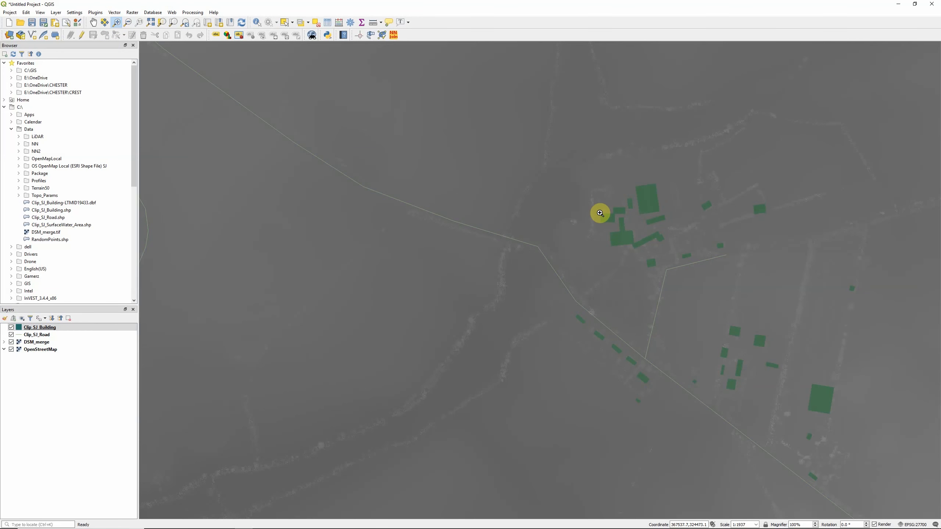
{"action": "left_click", "coordinate": [606, 214]}
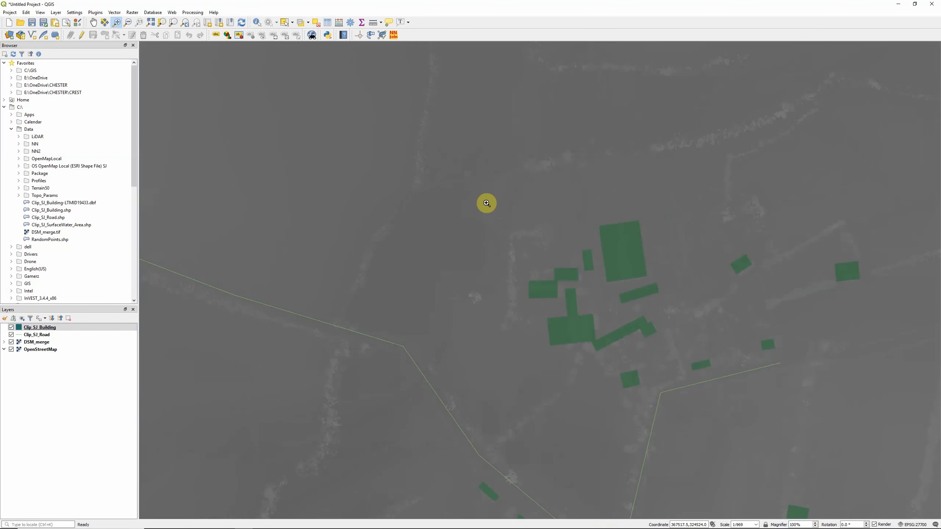
{"action": "left_click_drag", "start_coordinate": [488, 203], "coordinate": [732, 405]}
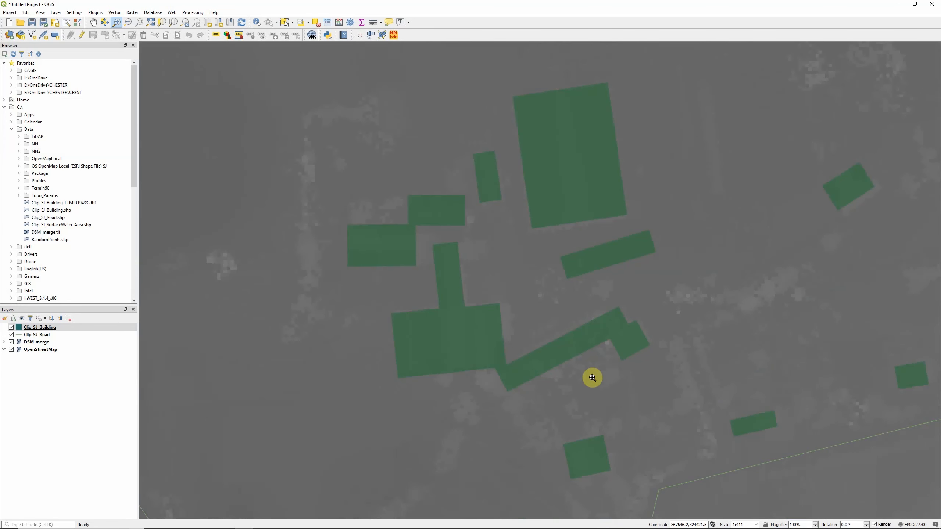
{"action": "left_click", "coordinate": [128, 23]}
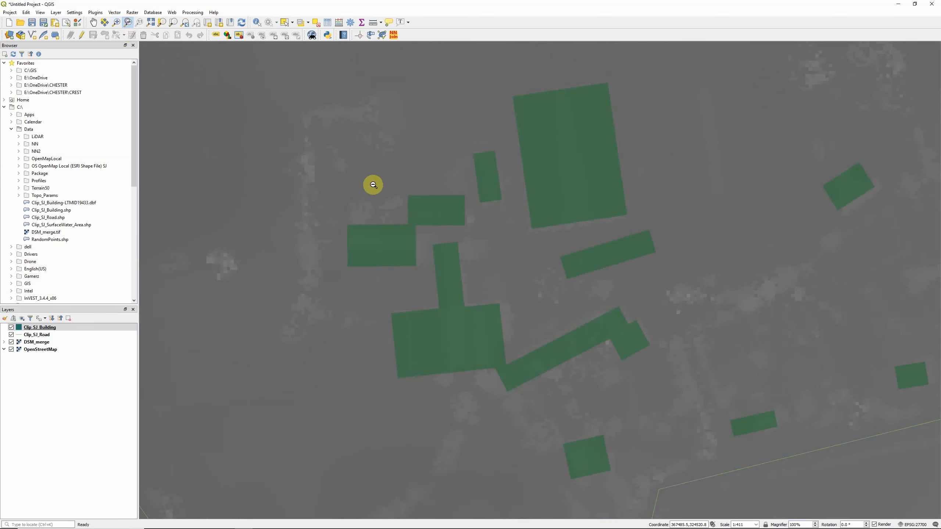
{"action": "left_click", "coordinate": [521, 285]}
{"action": "left_click", "coordinate": [521, 285]}
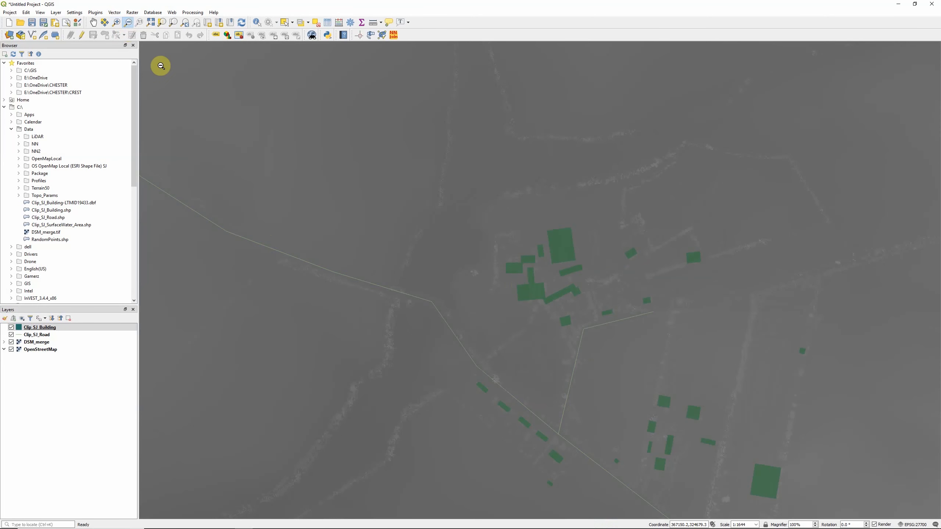
Step: Show the full extent of all layers, then zoom back to the area covered by DSM_merge
{"action": "left_click", "coordinate": [150, 23]}
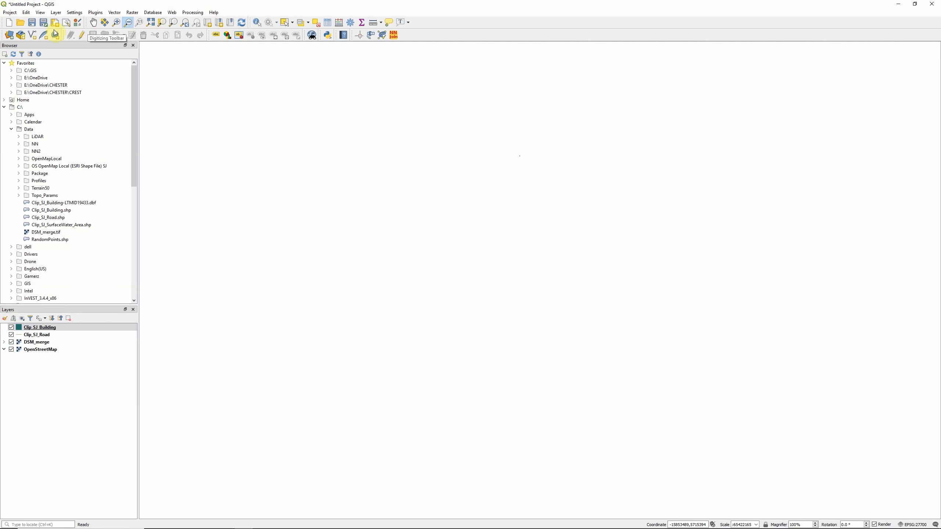
{"action": "left_click", "coordinate": [117, 23]}
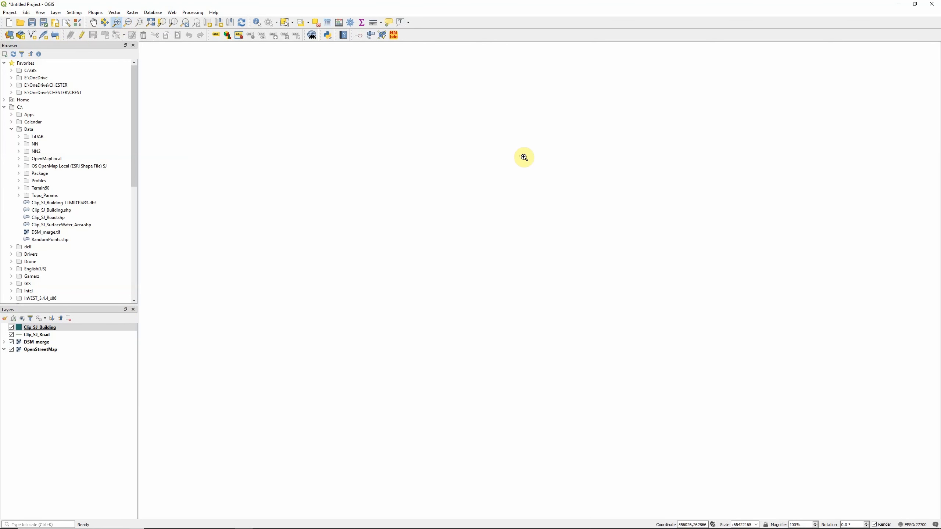
{"action": "left_click_drag", "start_coordinate": [514, 152], "coordinate": [523, 160]}
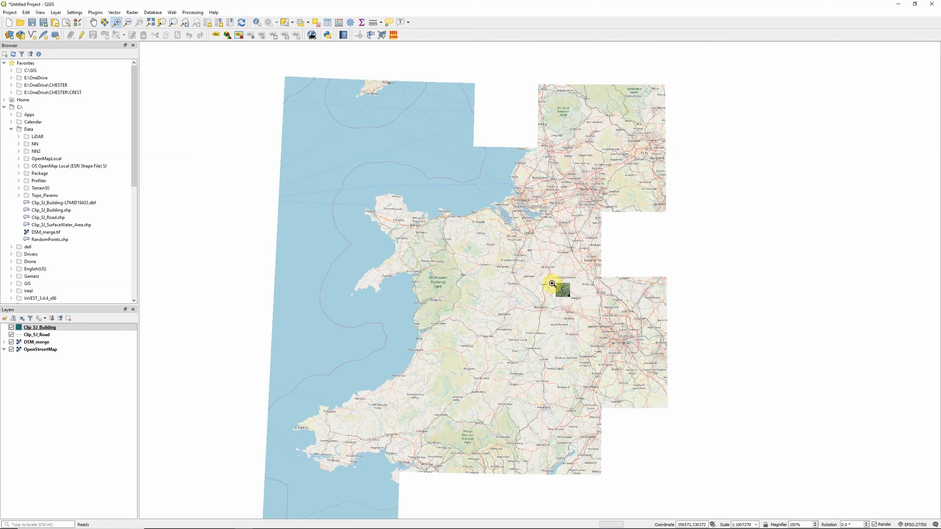
{"action": "left_click_drag", "start_coordinate": [551, 281], "coordinate": [571, 300]}
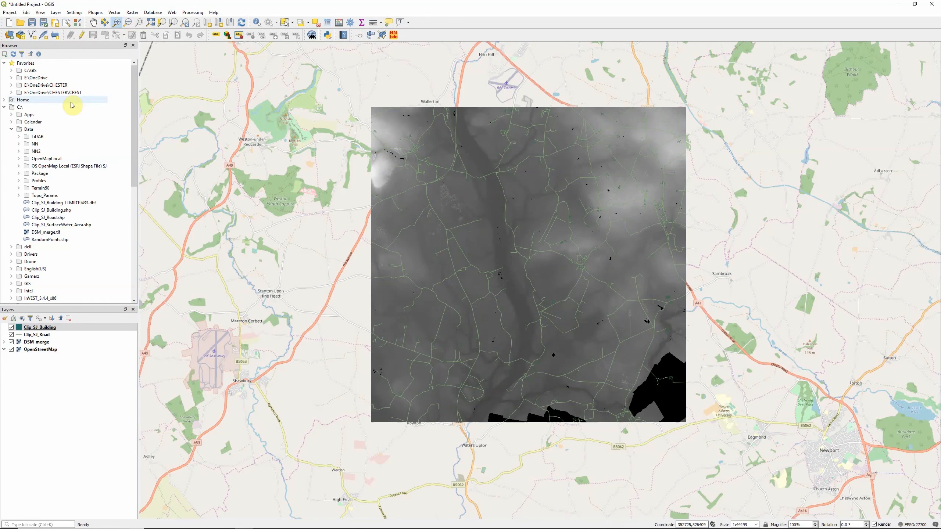
Step: Zoom the map far out beyond all data, then return to the extent of the Clip_SJ_Building layer
{"action": "left_click", "coordinate": [93, 23]}
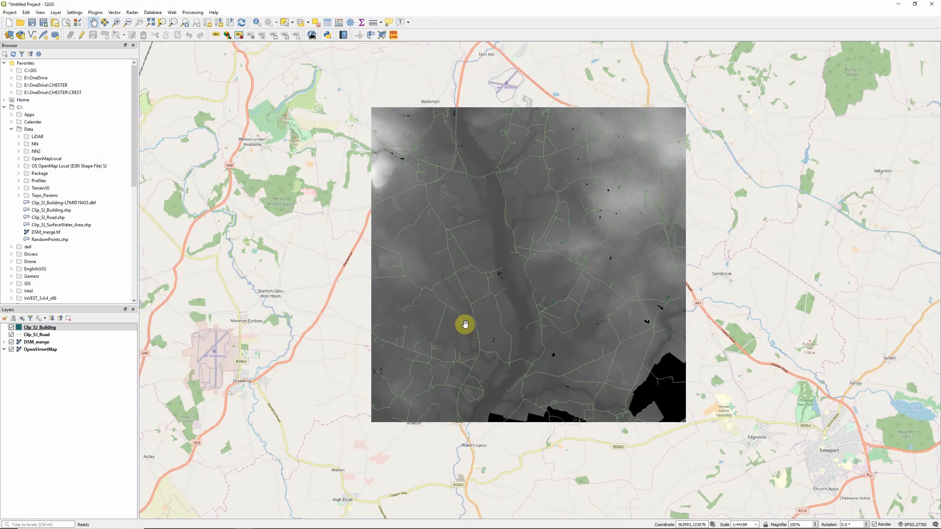
{"action": "scroll", "coordinate": [465, 324], "scroll_direction": "down", "scroll_amount": 12}
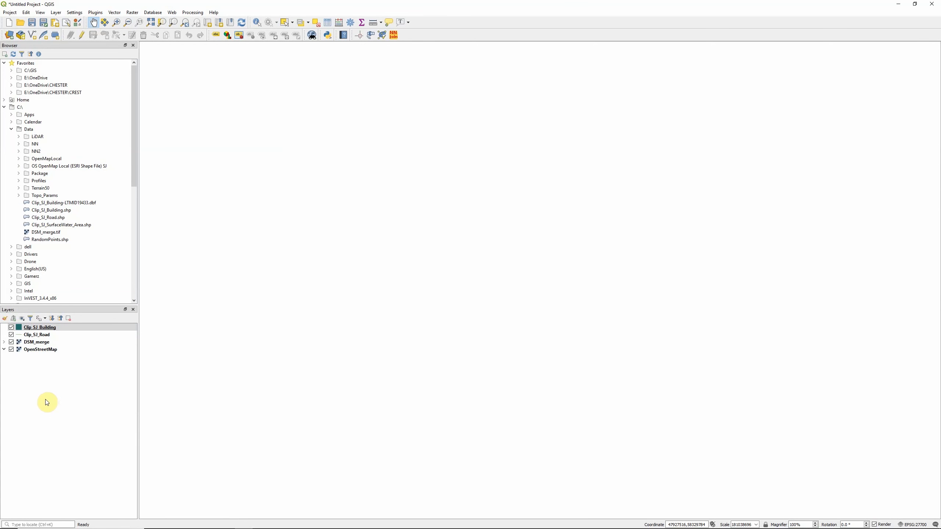
{"action": "left_click", "coordinate": [46, 327]}
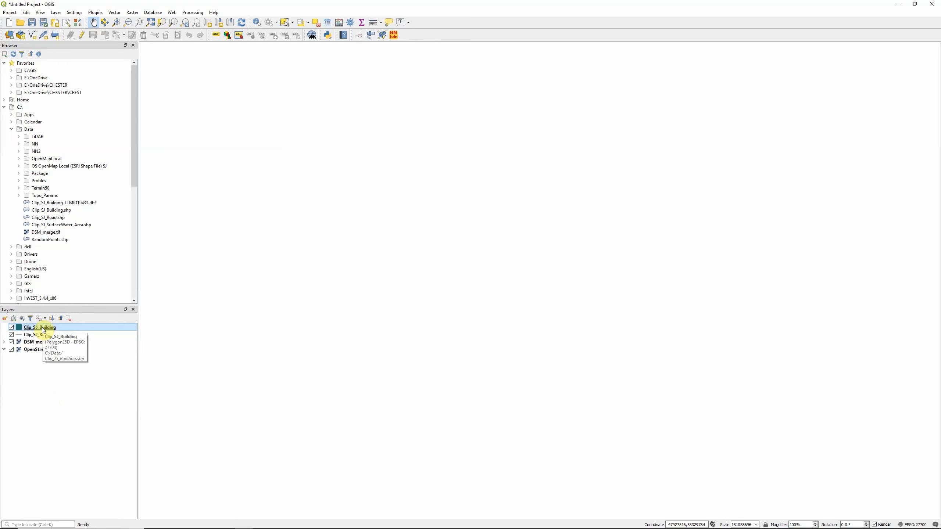
{"action": "right_click", "coordinate": [43, 331]}
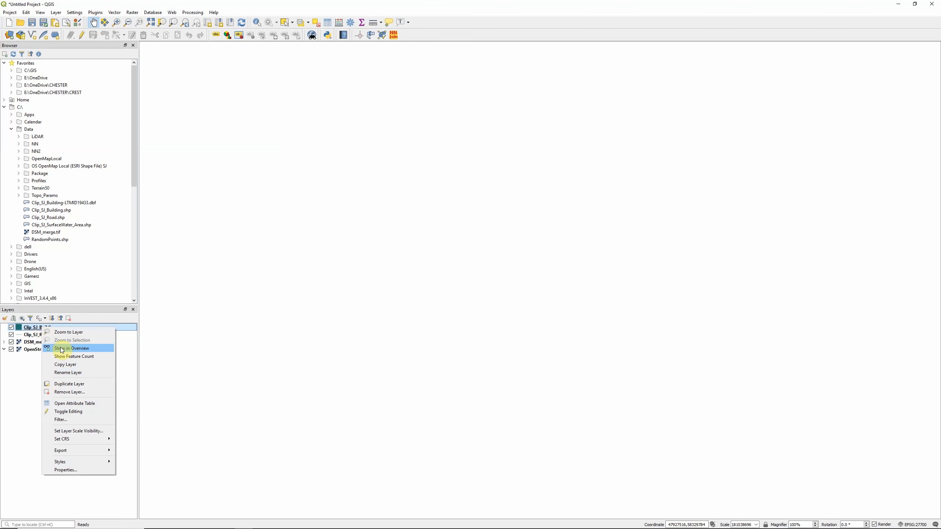
{"action": "left_click", "coordinate": [68, 333]}
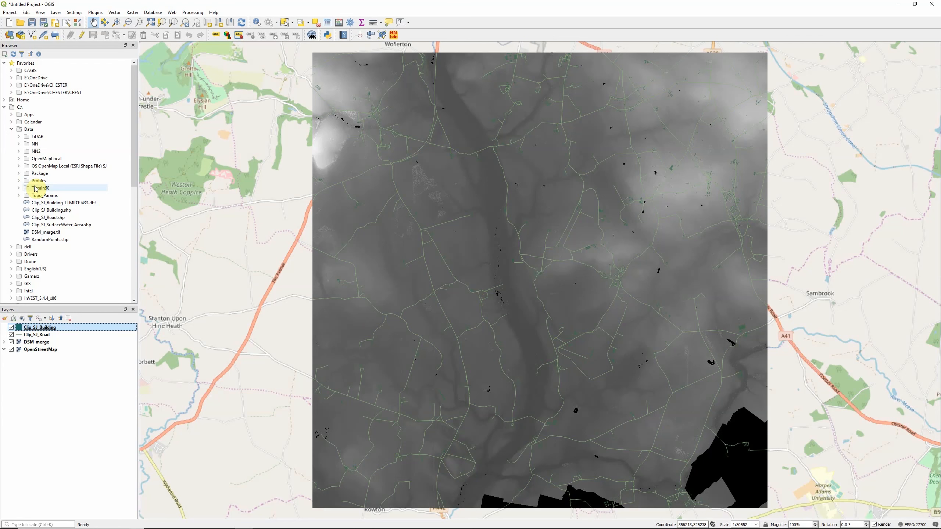
Step: Add the C:\Data folder to the browser favorites and expand the new favorite to list its contents
{"action": "left_click", "coordinate": [12, 129]}
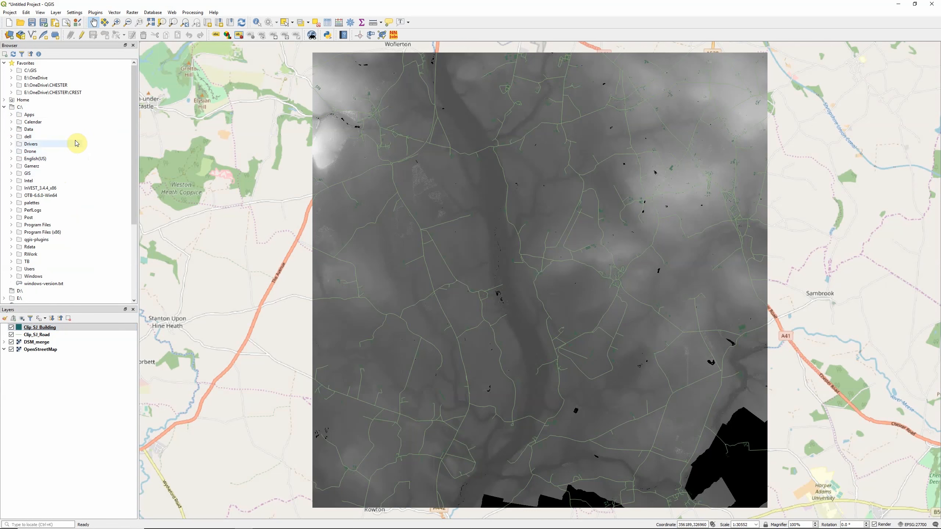
{"action": "right_click", "coordinate": [29, 132]}
{"action": "left_click", "coordinate": [46, 135]}
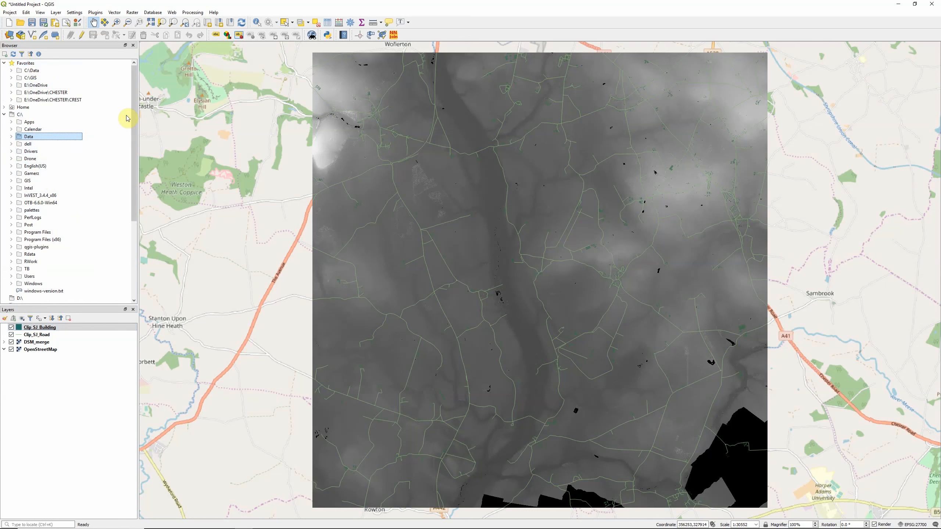
{"action": "left_click", "coordinate": [31, 70]}
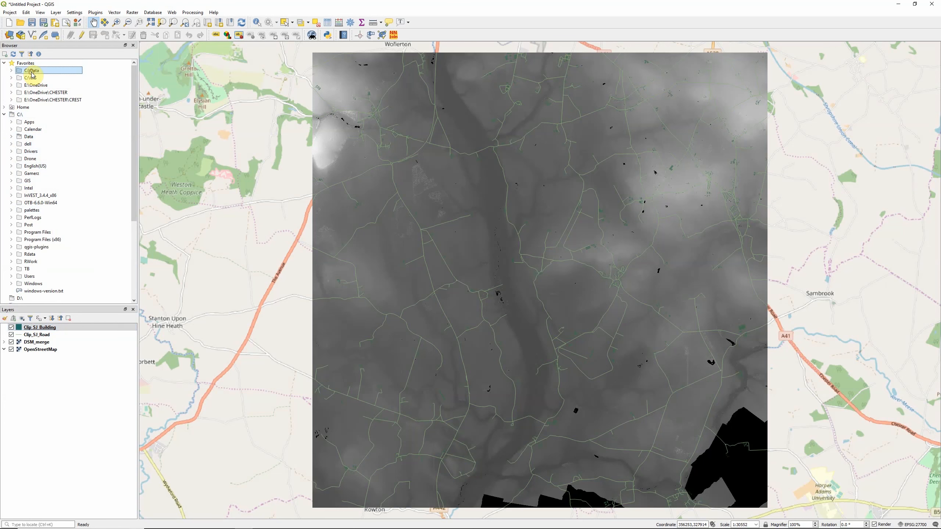
{"action": "left_click", "coordinate": [12, 70]}
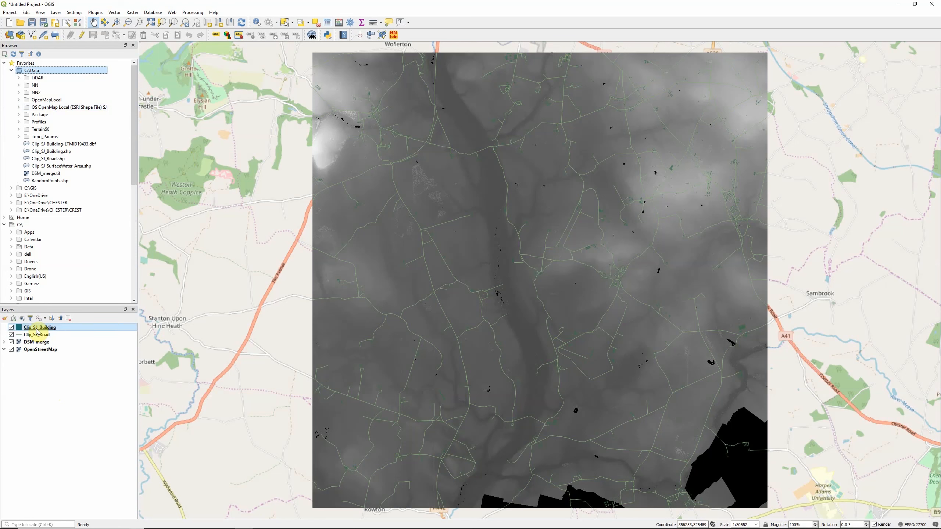
Step: Open the DSM_merge layer's properties, enlarge the dialog, and apply a global opacity of about 87.9 %
{"action": "right_click", "coordinate": [37, 342]}
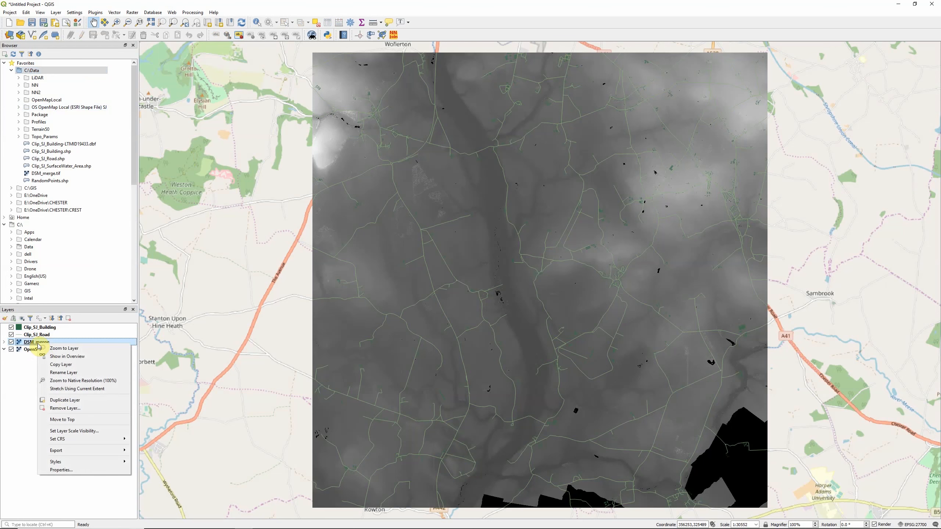
{"action": "left_click", "coordinate": [65, 470]}
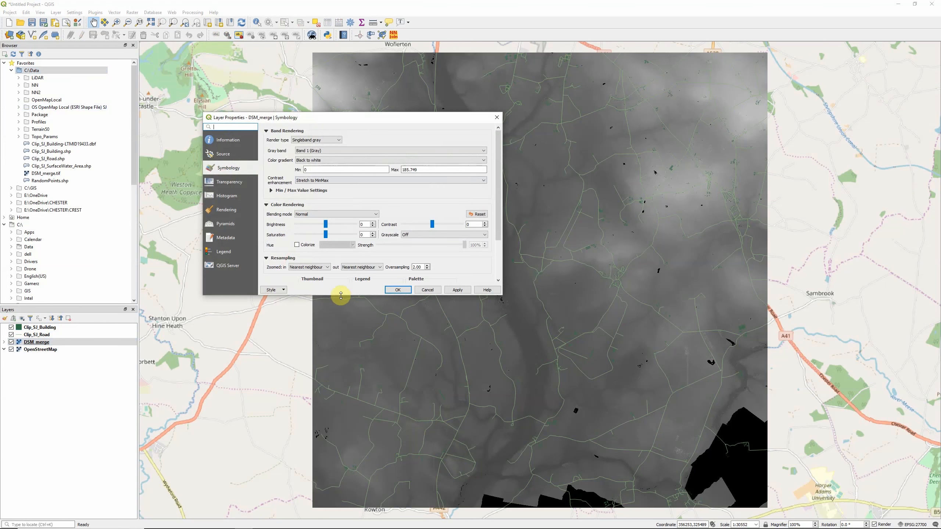
{"action": "left_click_drag", "start_coordinate": [340, 295], "coordinate": [331, 425]}
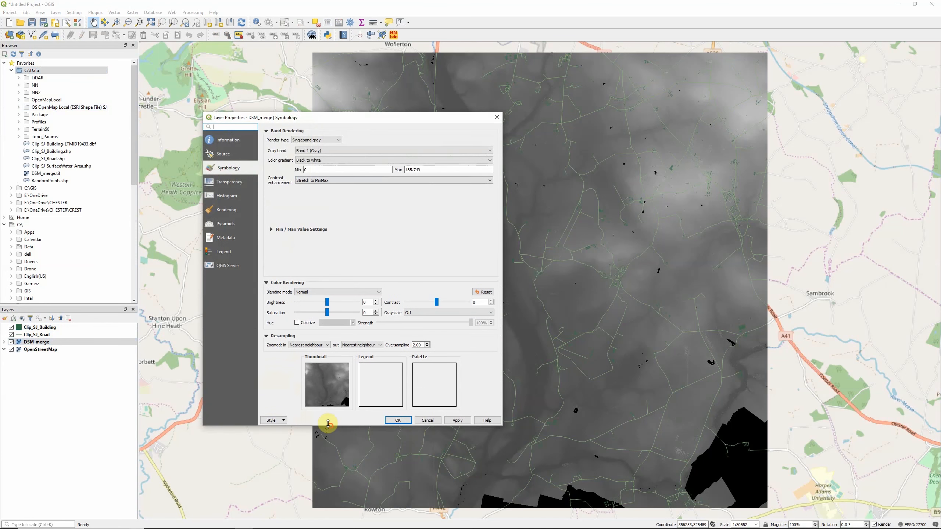
{"action": "left_click", "coordinate": [226, 184]}
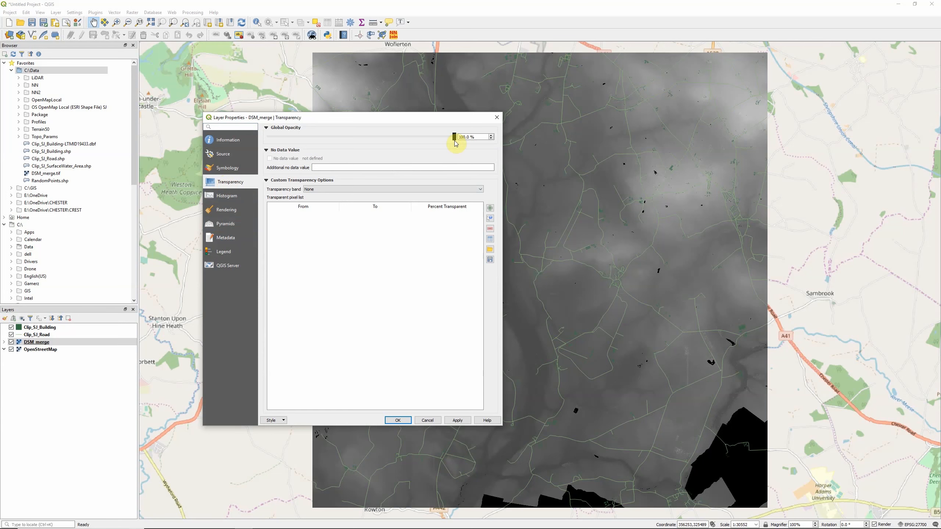
{"action": "left_click_drag", "start_coordinate": [455, 142], "coordinate": [431, 141]}
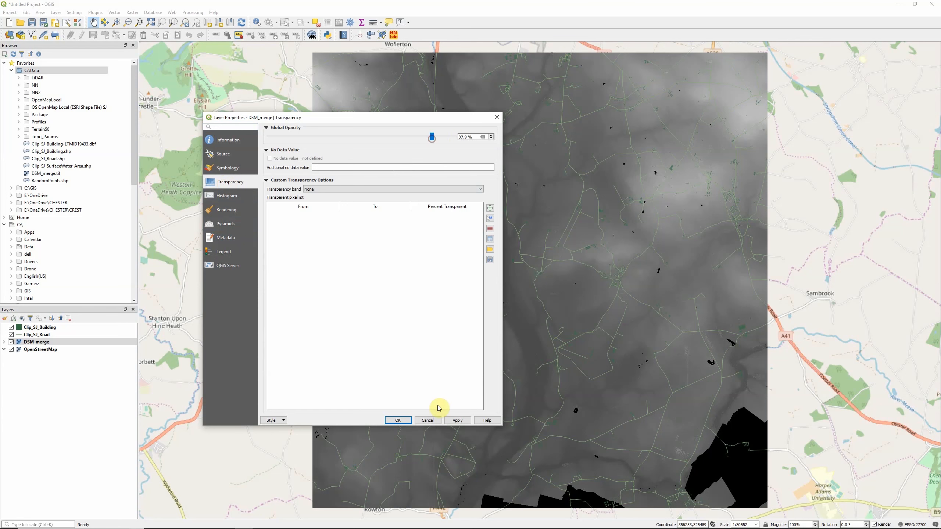
{"action": "left_click", "coordinate": [457, 421]}
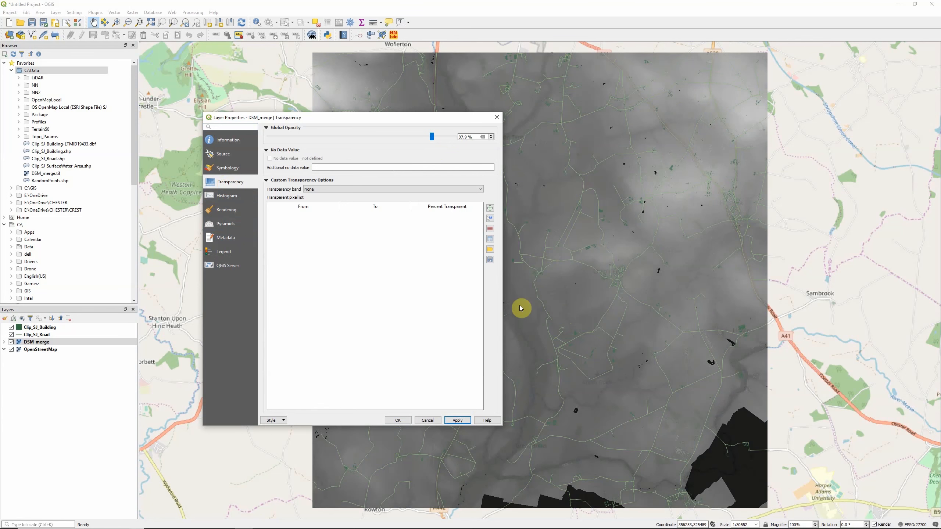
Step: Compute the raster histogram of DSM_merge and keep Band 1 as the band for the min/max style
{"action": "left_click", "coordinate": [227, 197]}
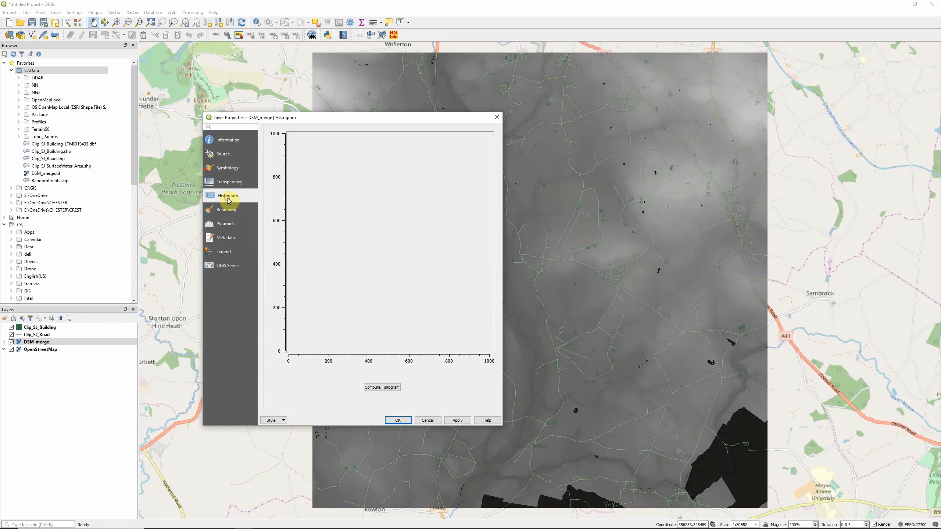
{"action": "left_click", "coordinate": [382, 389]}
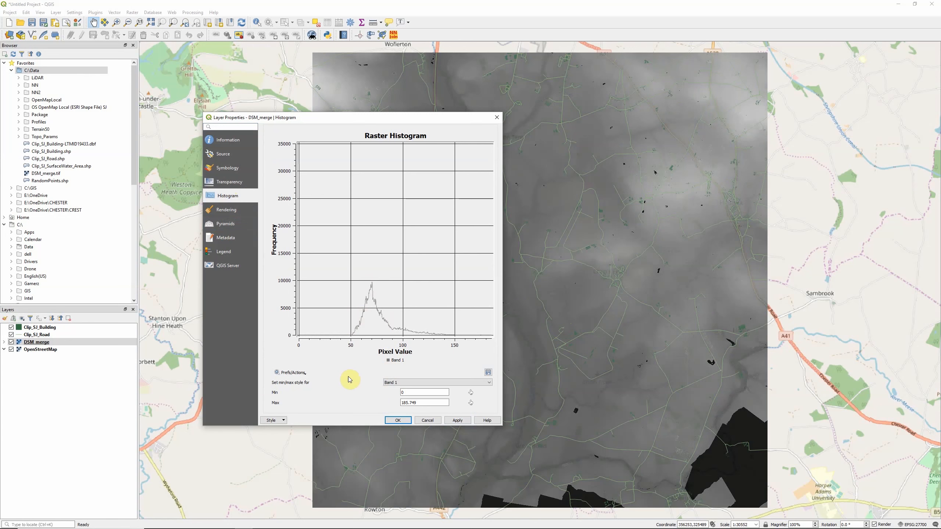
{"action": "left_click", "coordinate": [454, 382]}
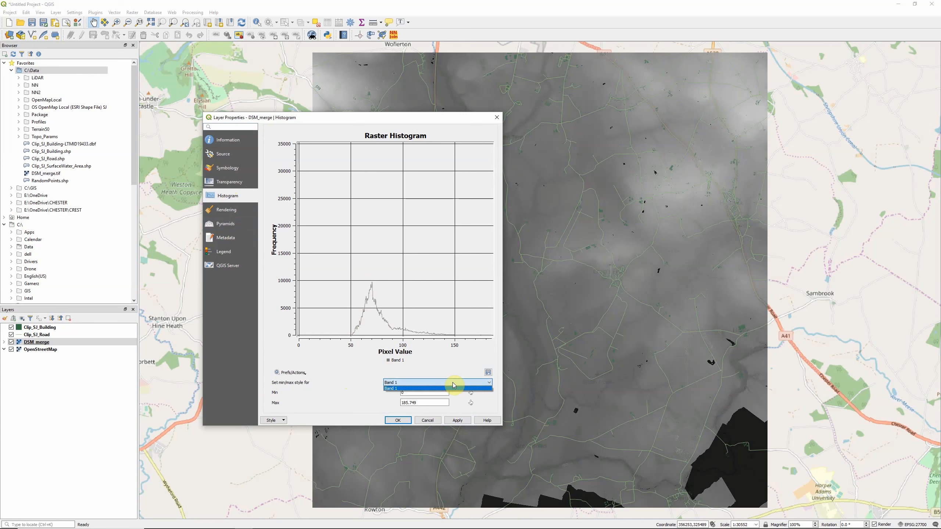
{"action": "left_click", "coordinate": [453, 387]}
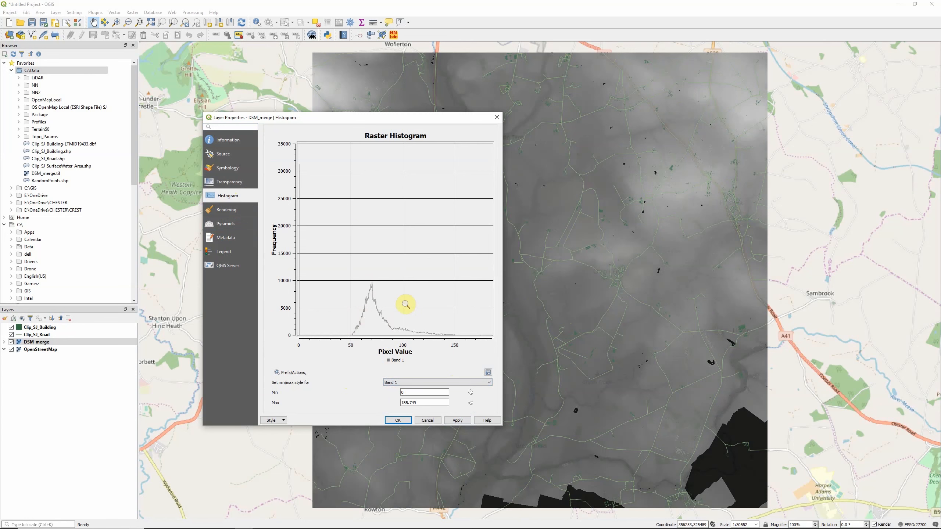
Step: Review the rendering, pyramids and metadata settings of the DSM_merge layer
{"action": "left_click", "coordinate": [229, 214]}
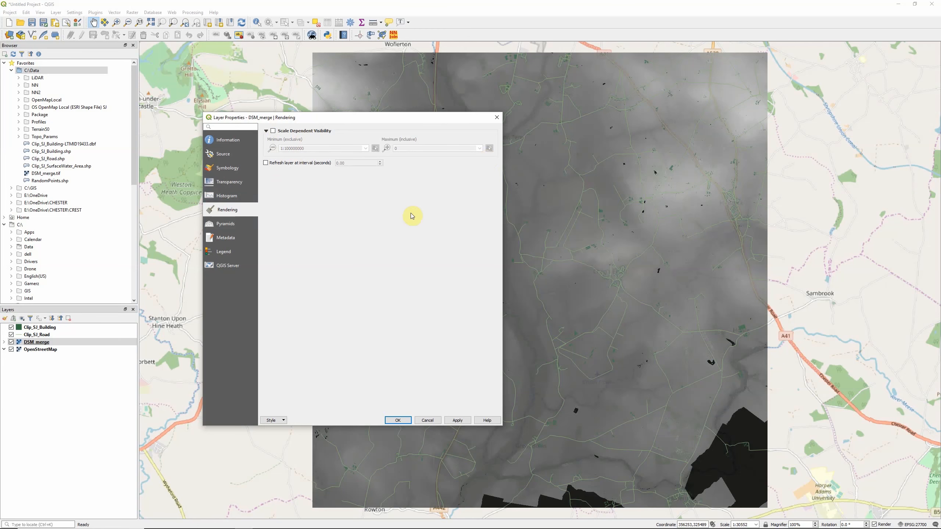
{"action": "left_click", "coordinate": [226, 224]}
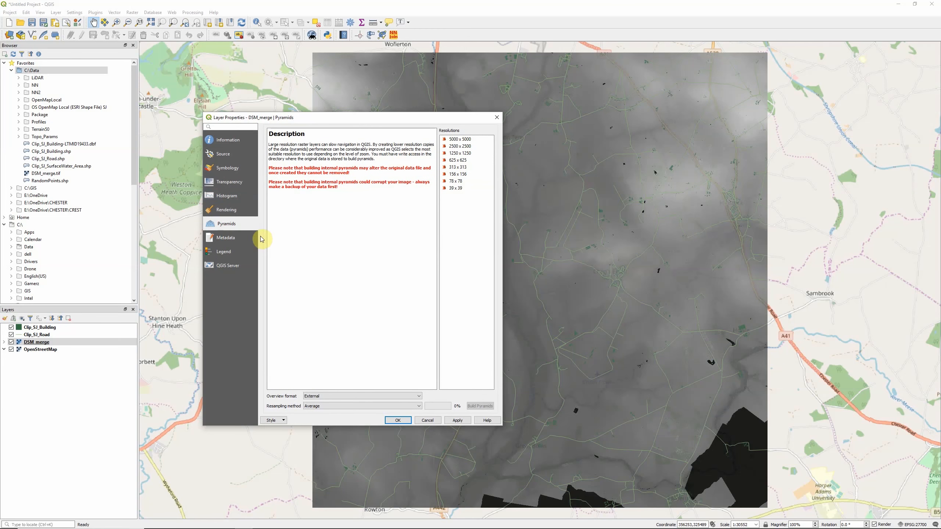
{"action": "left_click", "coordinate": [238, 241]}
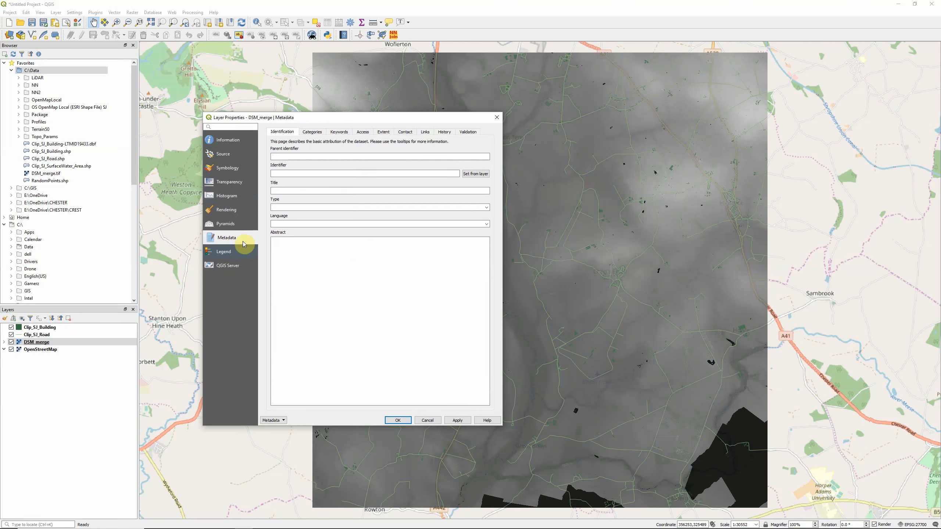
Step: Change the DSM_merge render type to Singleband pseudocolor with the red-to-blue color ramp and apply it
{"action": "left_click", "coordinate": [235, 170]}
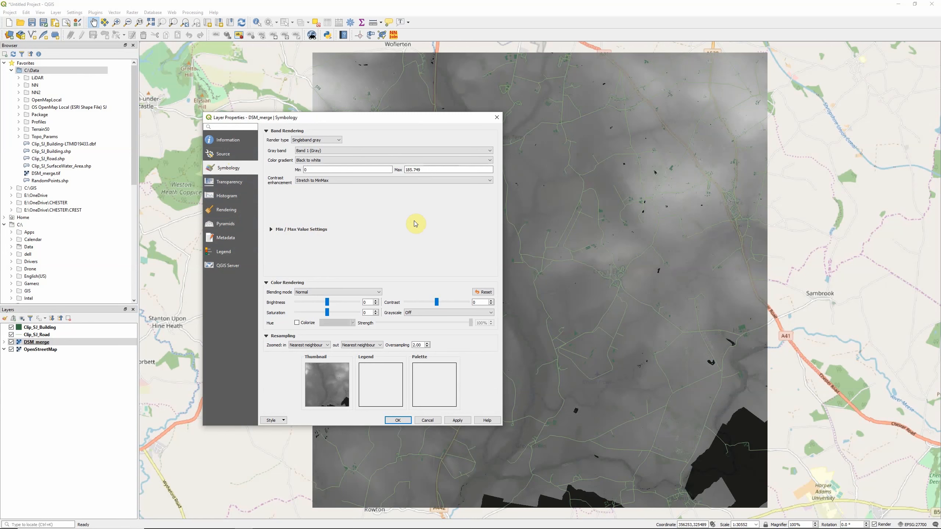
{"action": "left_click", "coordinate": [321, 140]}
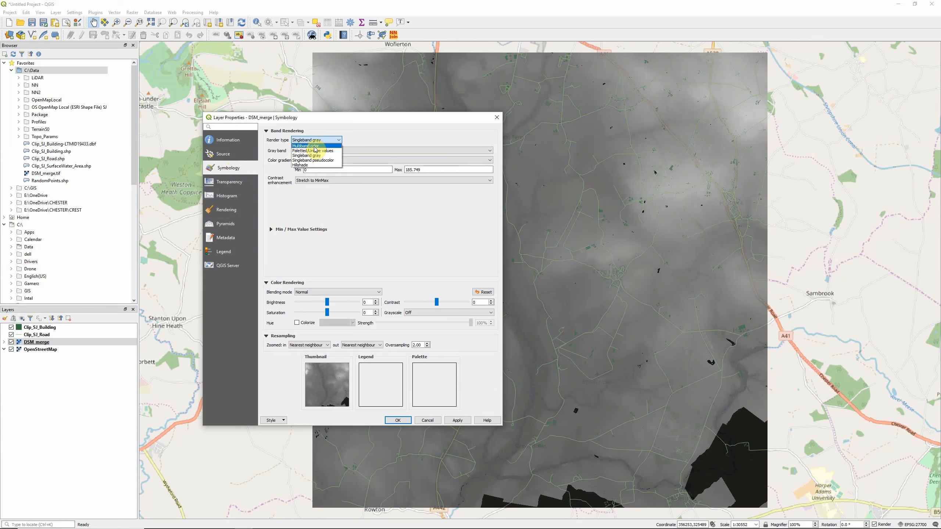
{"action": "left_click", "coordinate": [313, 161]}
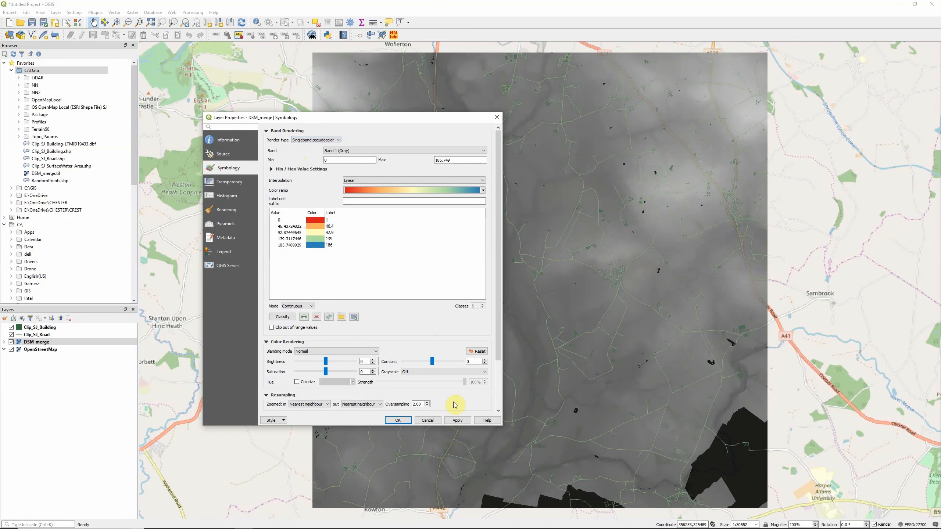
{"action": "left_click", "coordinate": [457, 420]}
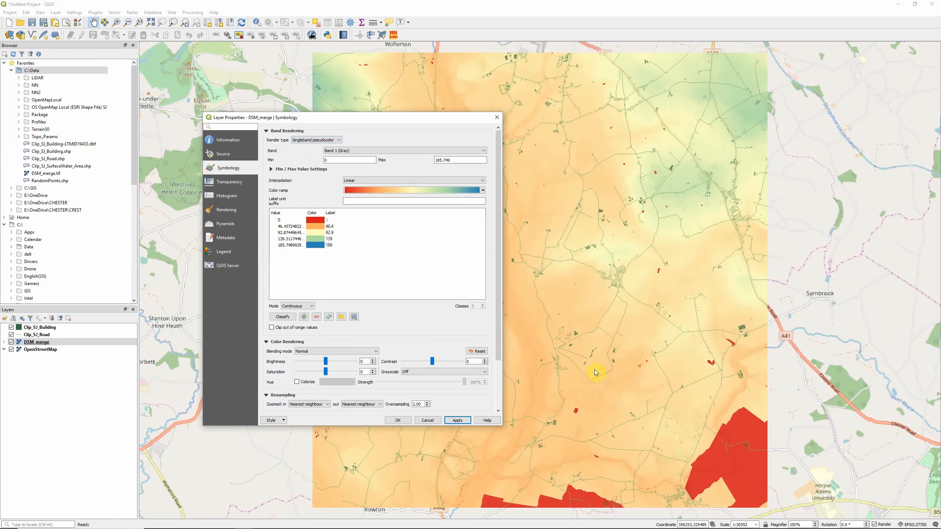
Step: Render DSM_merge as Hillshade with 45° altitude and 315° azimuth, apply it and accept the layer properties
{"action": "left_click", "coordinate": [313, 140]}
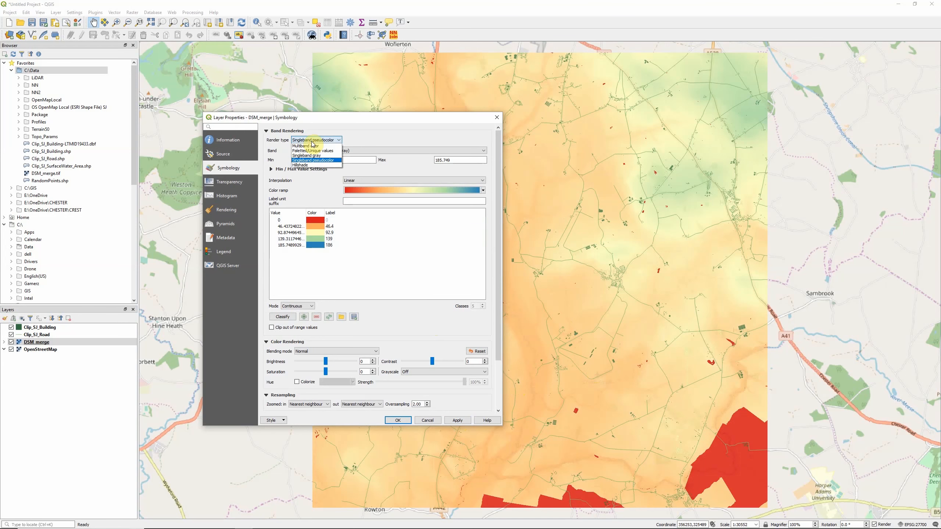
{"action": "left_click", "coordinate": [302, 166]}
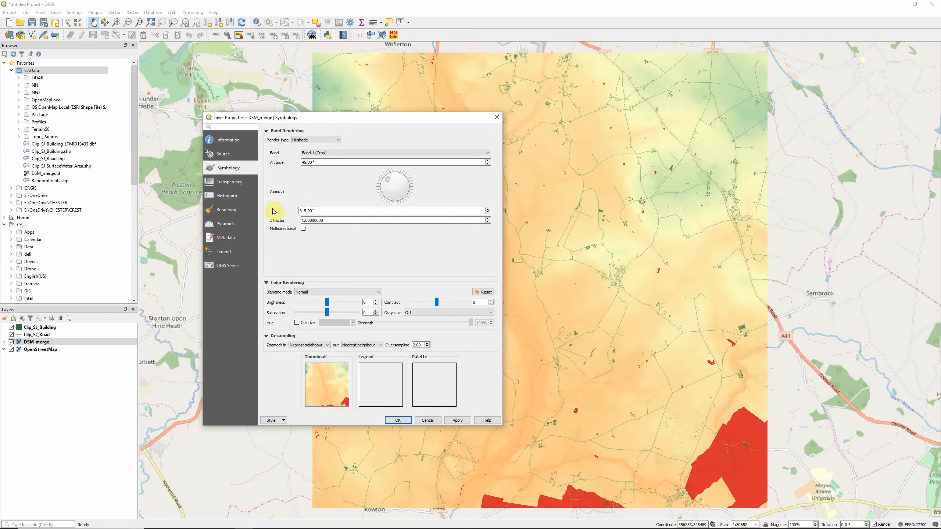
{"action": "left_click", "coordinate": [464, 421]}
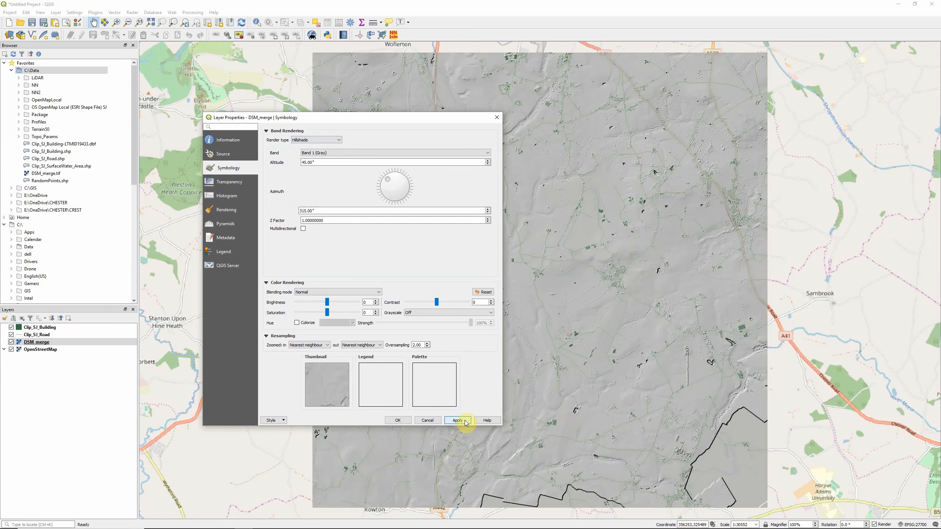
{"action": "left_click", "coordinate": [397, 421]}
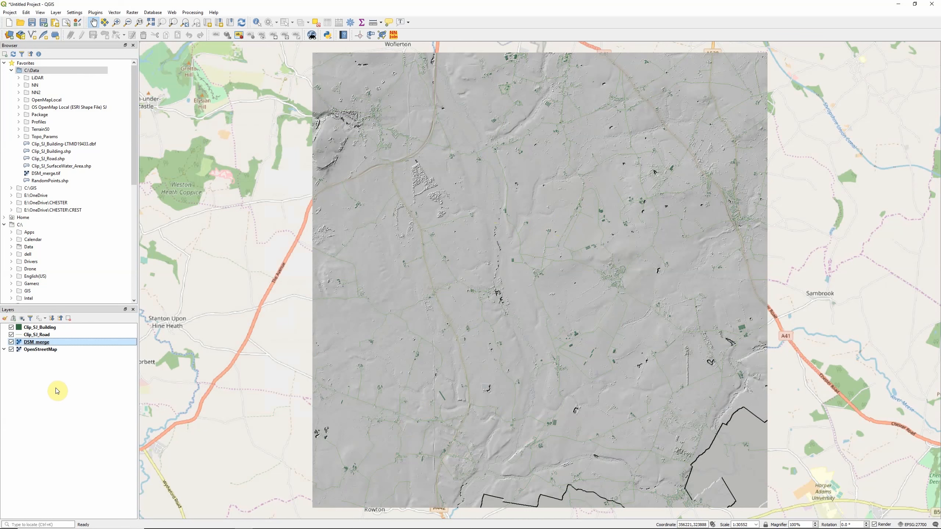
Step: View the attribute table of the Clip_SJ_Building layer, examine its height fields, and close it
{"action": "right_click", "coordinate": [42, 329]}
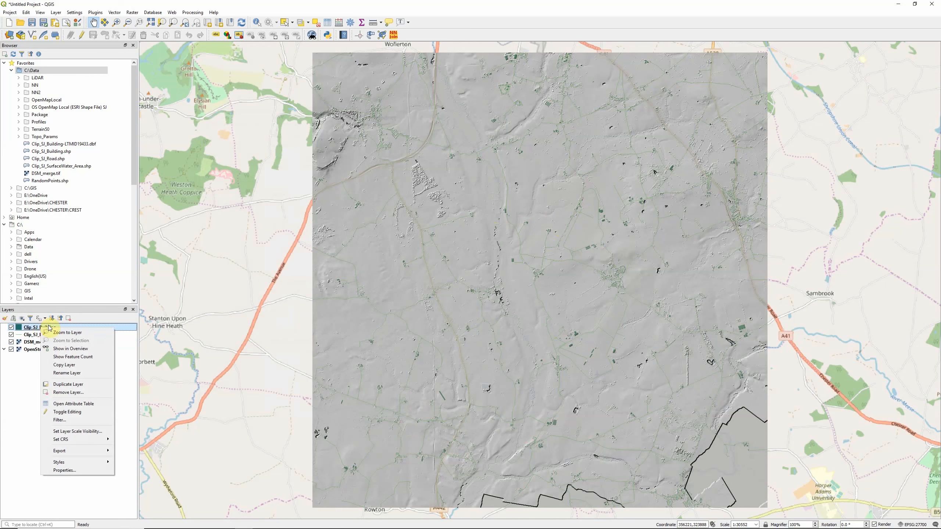
{"action": "left_click", "coordinate": [100, 407]}
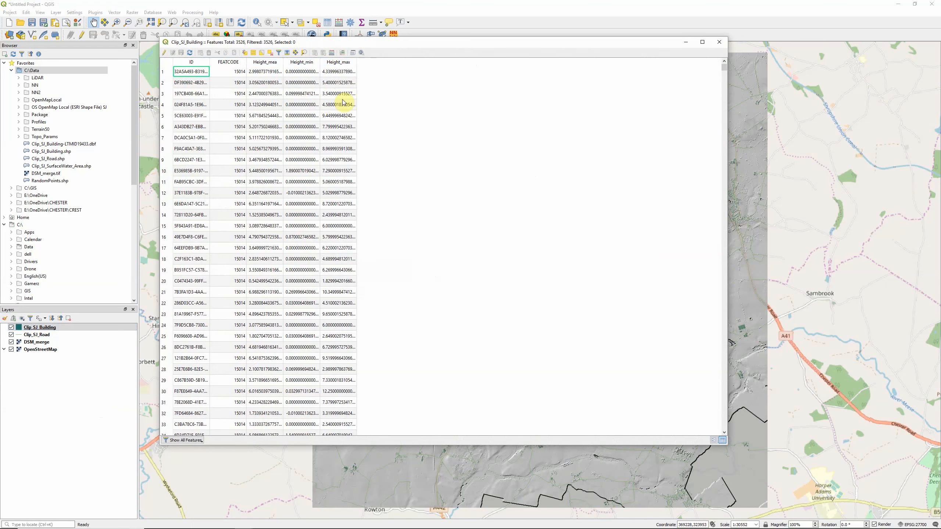
{"action": "left_click", "coordinate": [718, 43]}
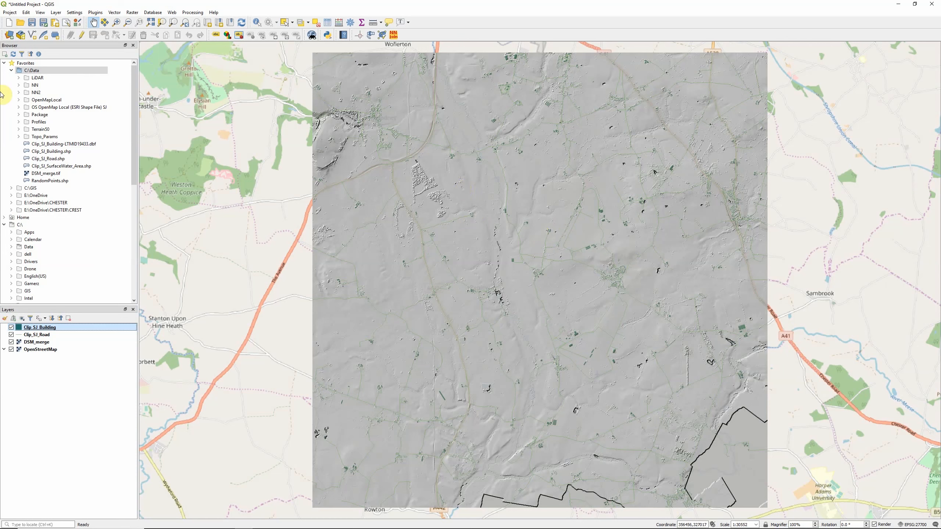
Step: Open the plugin manager, view the Processing plugin's details among the installed plugins, and browse the list of all available plugins
{"action": "left_click", "coordinate": [93, 13]}
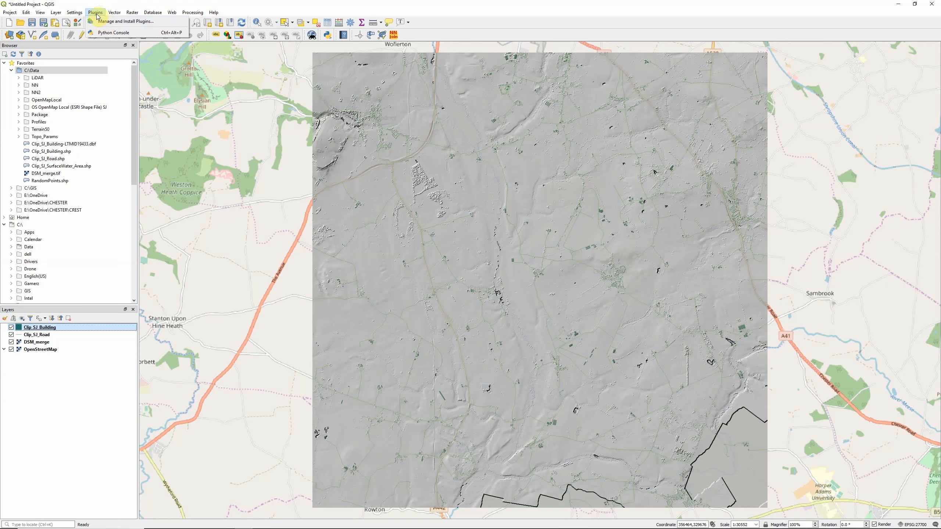
{"action": "left_click", "coordinate": [104, 22]}
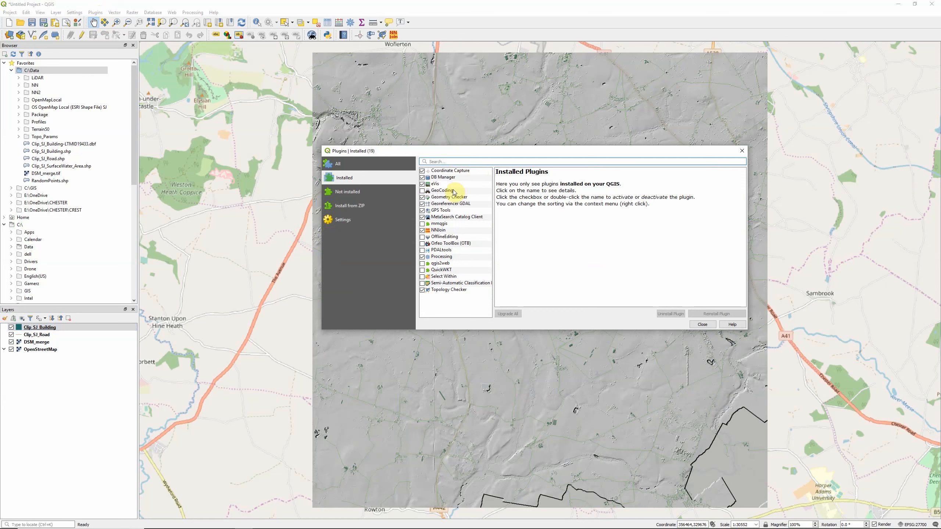
{"action": "left_click", "coordinate": [459, 259]}
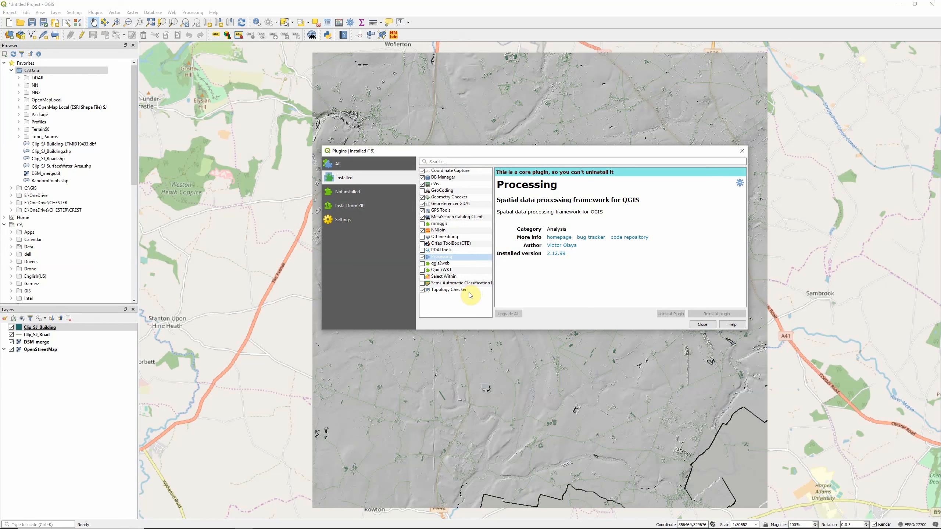
{"action": "left_click", "coordinate": [350, 165]}
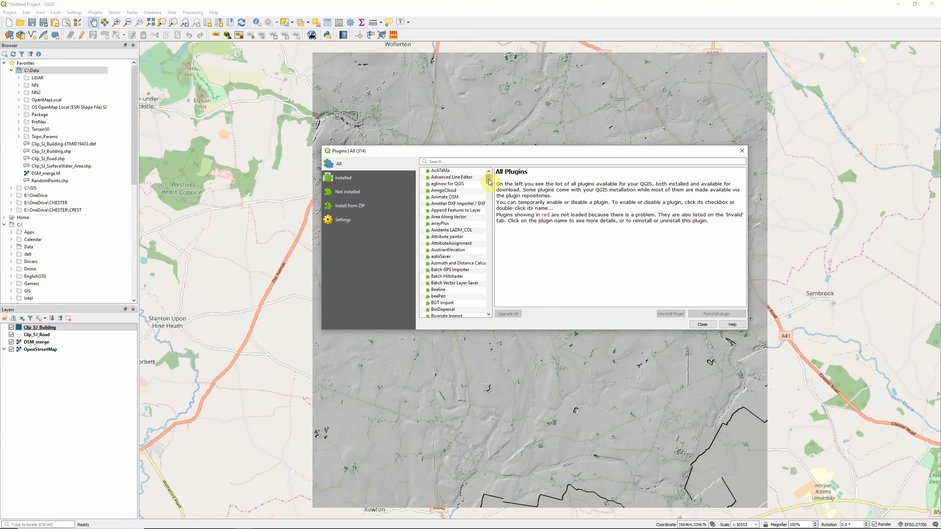
{"action": "mouse_move", "coordinate": [488, 182]}
{"action": "left_mouse_down"}
{"action": "mouse_move", "coordinate": [481, 316]}
{"action": "mouse_move", "coordinate": [489, 179]}
{"action": "left_mouse_up"}
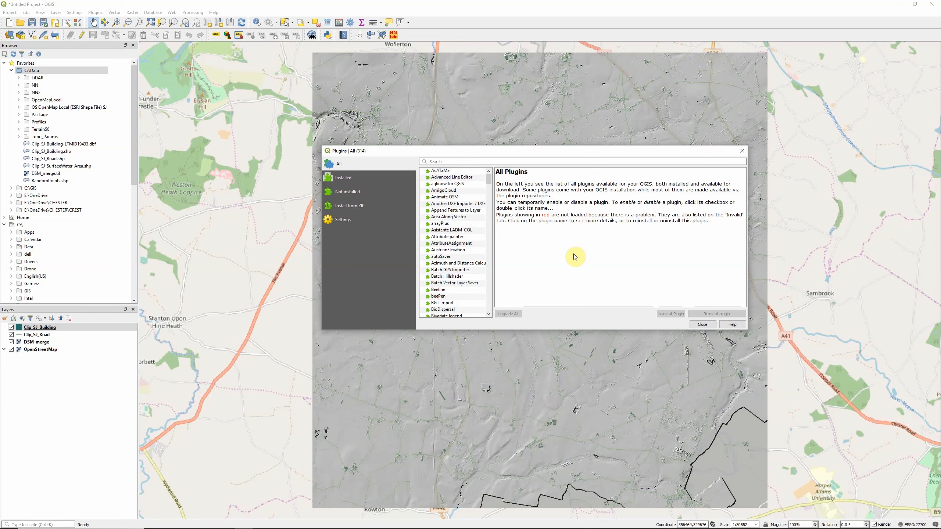
Step: Search all plugins for "hat" and install the QGIS Hats plugin
{"action": "left_click", "coordinate": [455, 162]}
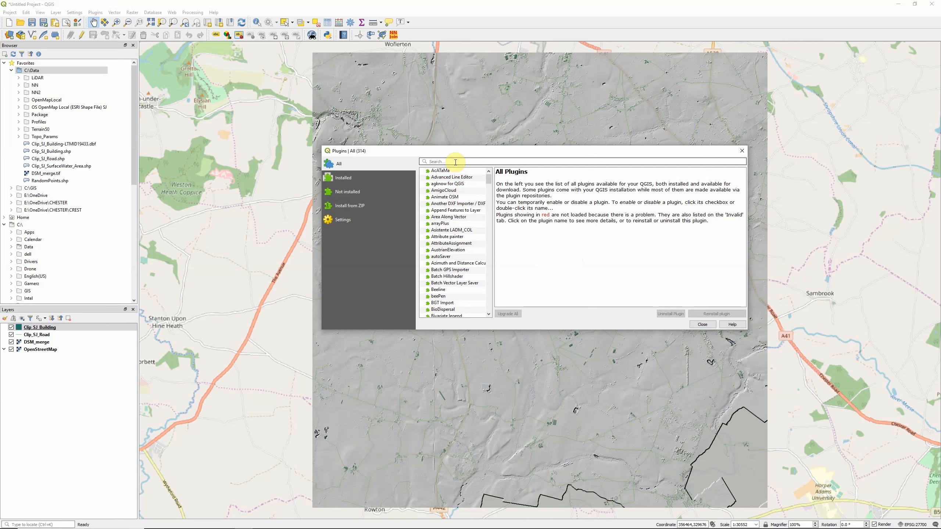
{"action": "type", "text": "hat"}
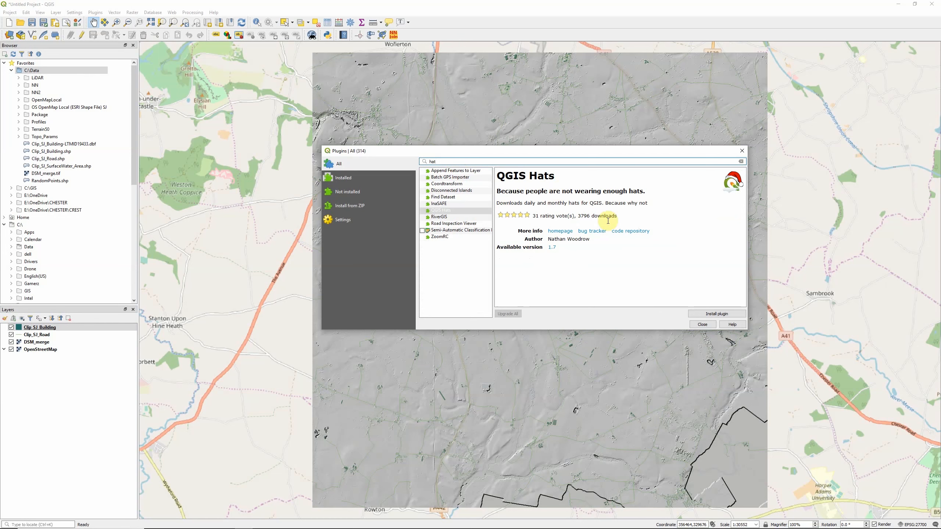
{"action": "left_click", "coordinate": [462, 211]}
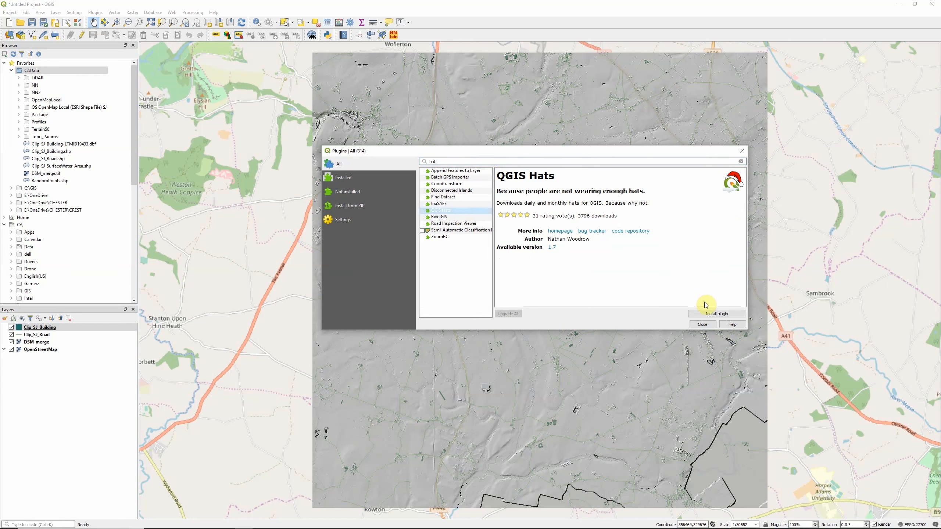
{"action": "left_click", "coordinate": [708, 317]}
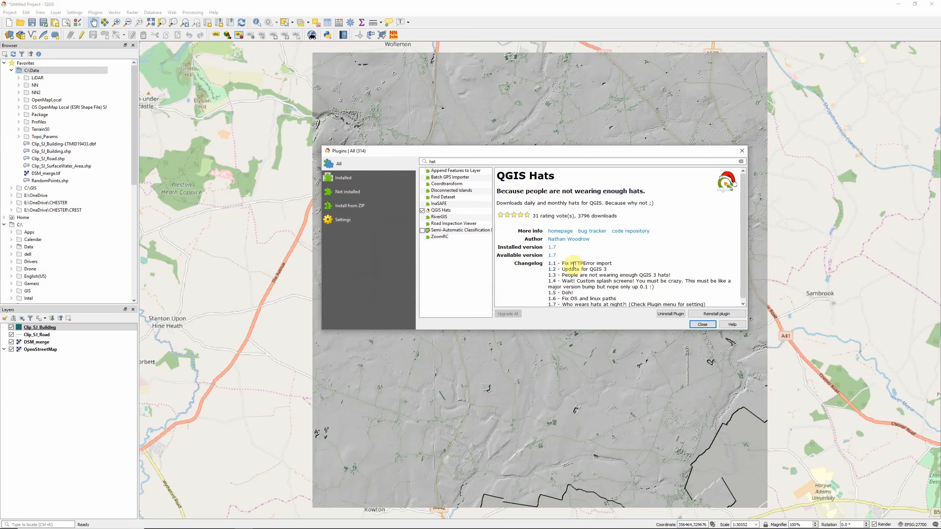
Step: Show the installed plugins without a search filter and deactivate QGIS Hats
{"action": "left_click", "coordinate": [343, 180]}
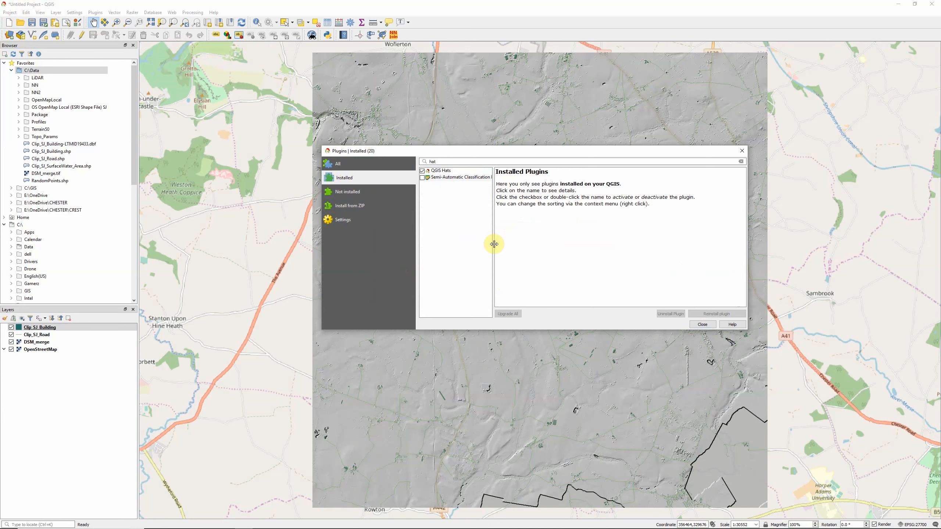
{"action": "left_click", "coordinate": [441, 161]}
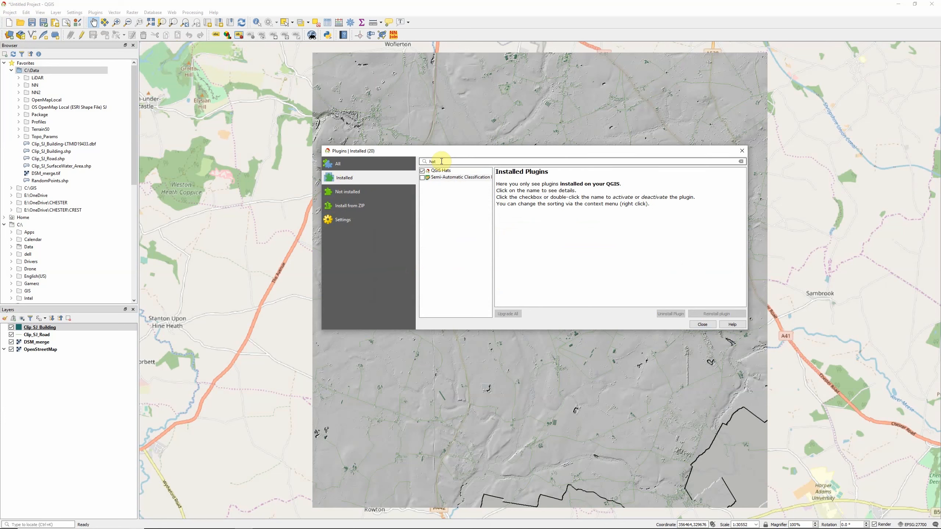
{"action": "key", "text": "BackSpace"}
{"action": "key", "text": "BackSpace"}
{"action": "key", "text": "BackSpace"}
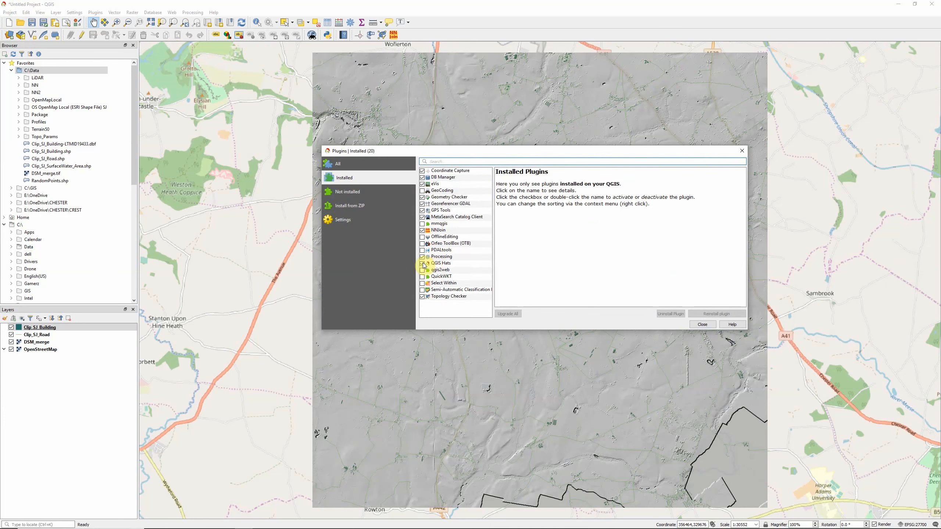
{"action": "left_click", "coordinate": [422, 264]}
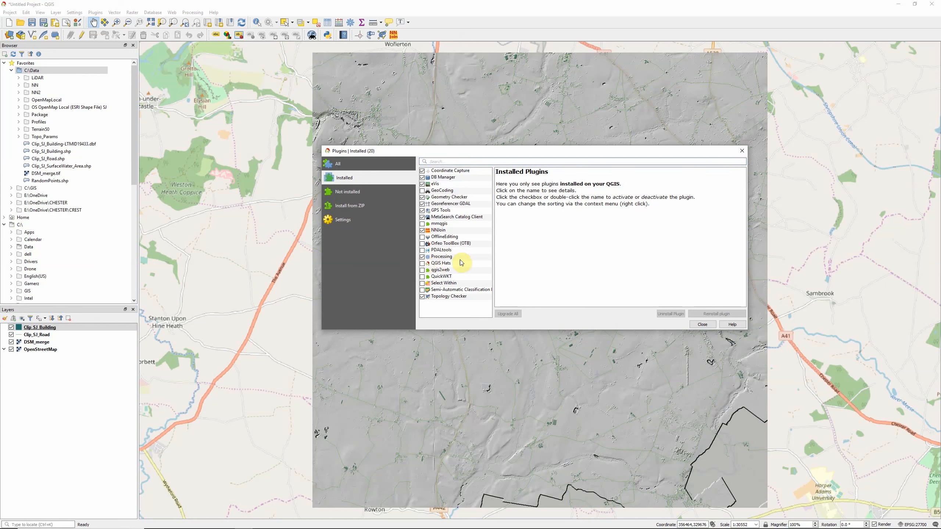
Step: View the Semi-Automatic Classification Plugin's details, activate it to see its added toolbar and dock, and deactivate it again
{"action": "left_click", "coordinate": [457, 289]}
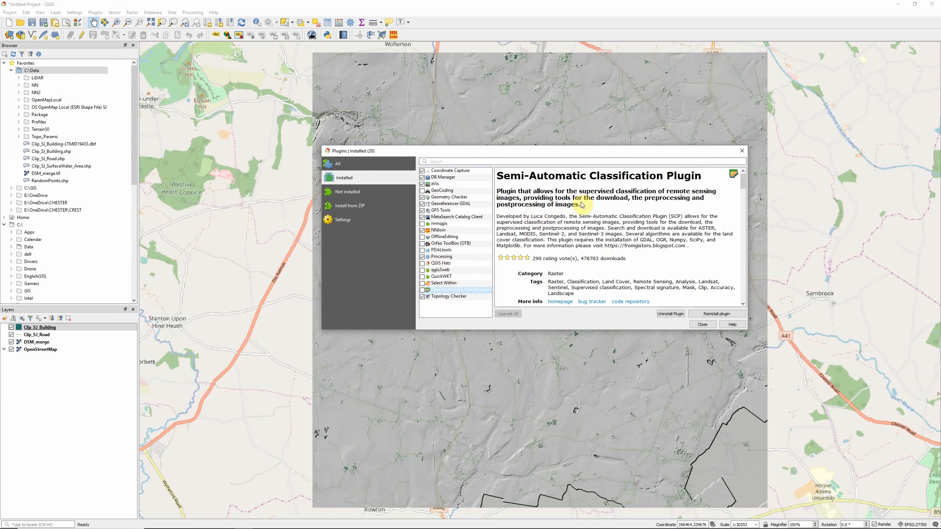
{"action": "left_click", "coordinate": [423, 291]}
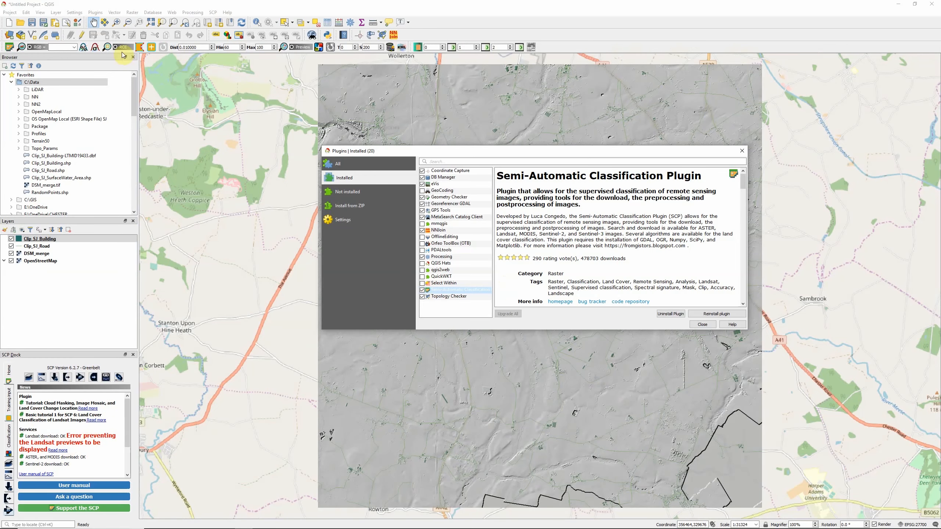
{"action": "left_click", "coordinate": [423, 291]}
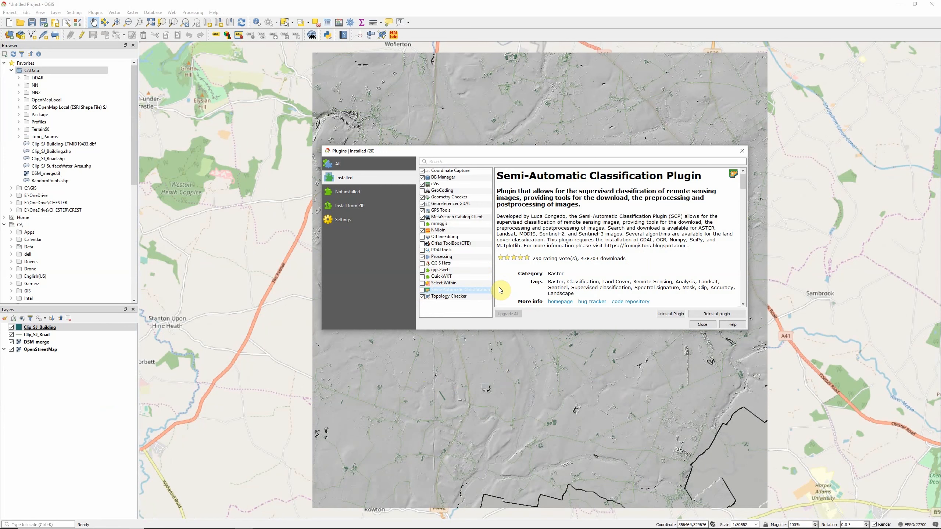
Step: Browse the list of all available plugins once more and close the plugin manager
{"action": "left_click", "coordinate": [352, 167]}
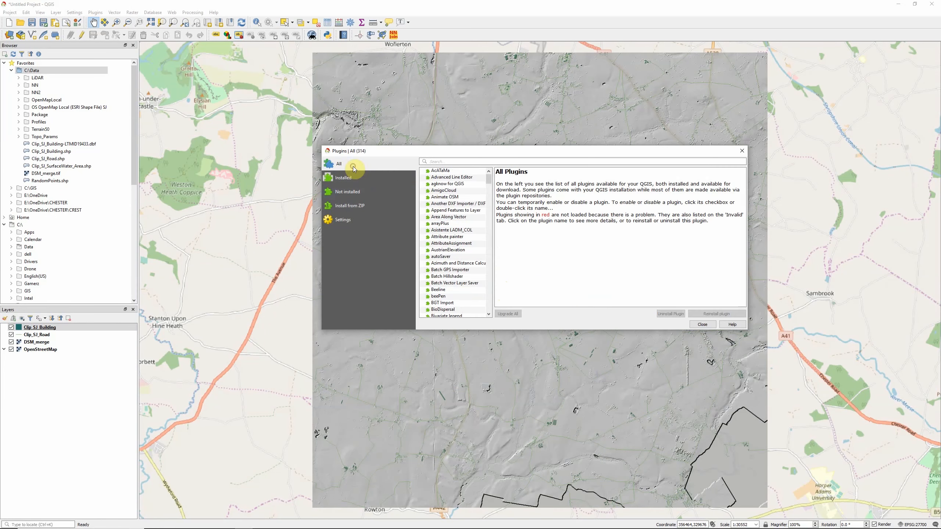
{"action": "scroll", "coordinate": [460, 264], "scroll_direction": "down", "scroll_amount": 10}
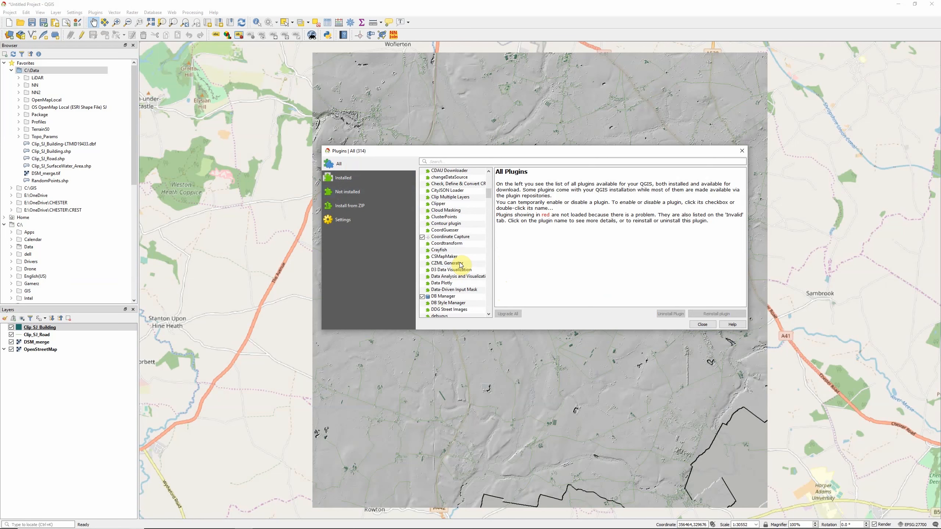
{"action": "left_click", "coordinate": [704, 325]}
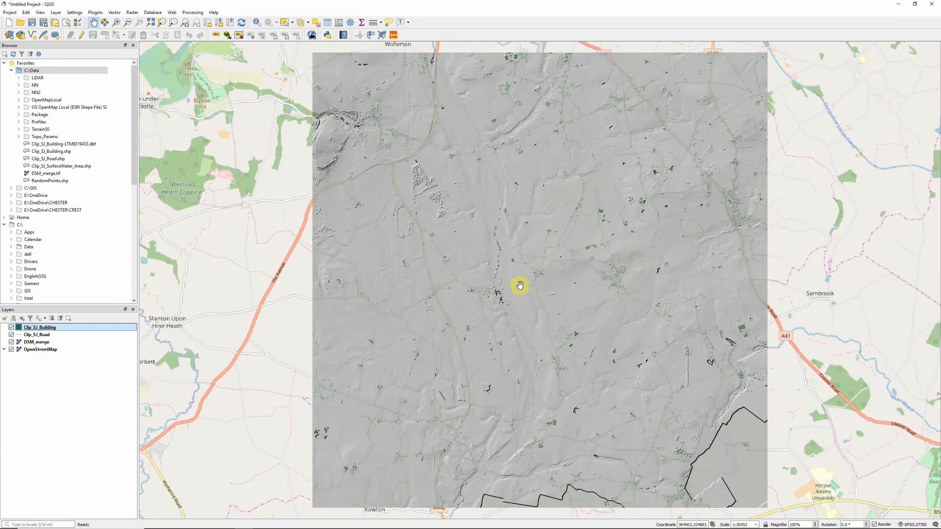
Step: Start a new shapefile layer with Polygon geometry and the project CRS EPSG:27700 - OSGB 1936 / British National Grid
{"action": "left_click", "coordinate": [33, 37]}
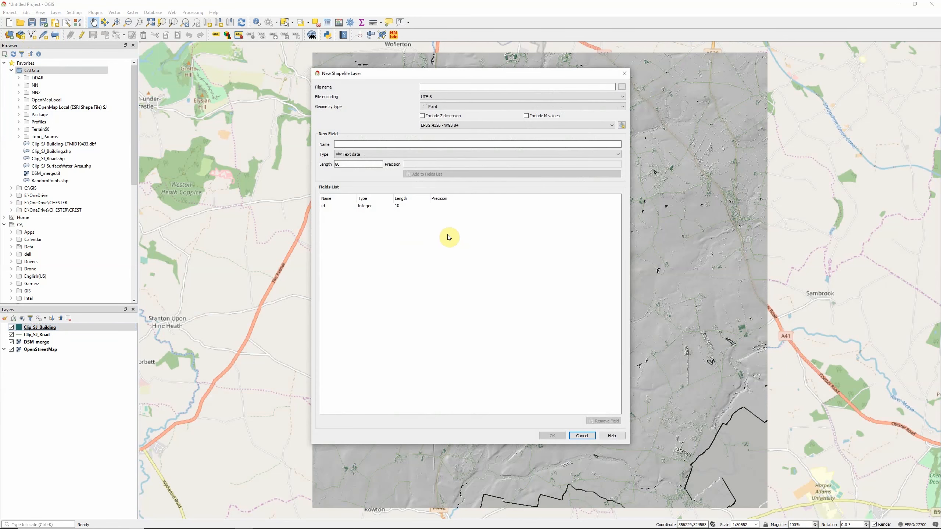
{"action": "left_click", "coordinate": [621, 108]}
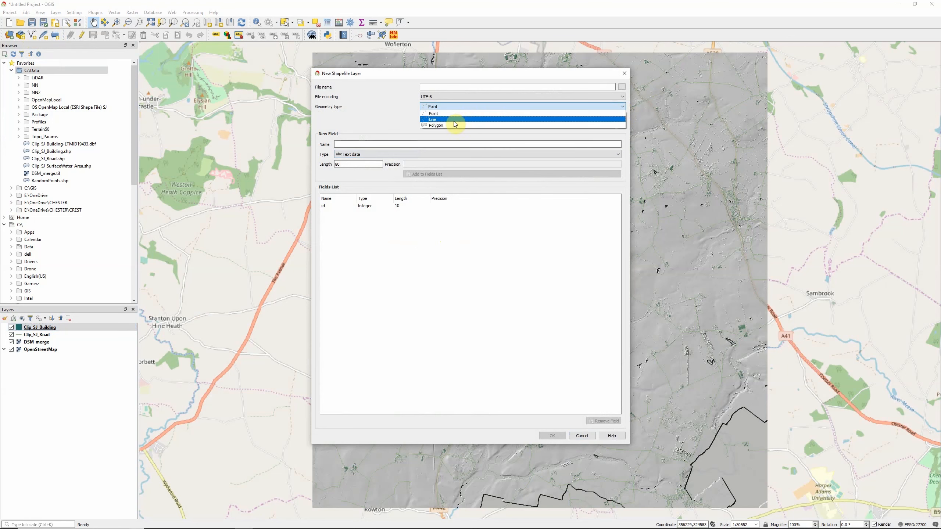
{"action": "left_click", "coordinate": [451, 125]}
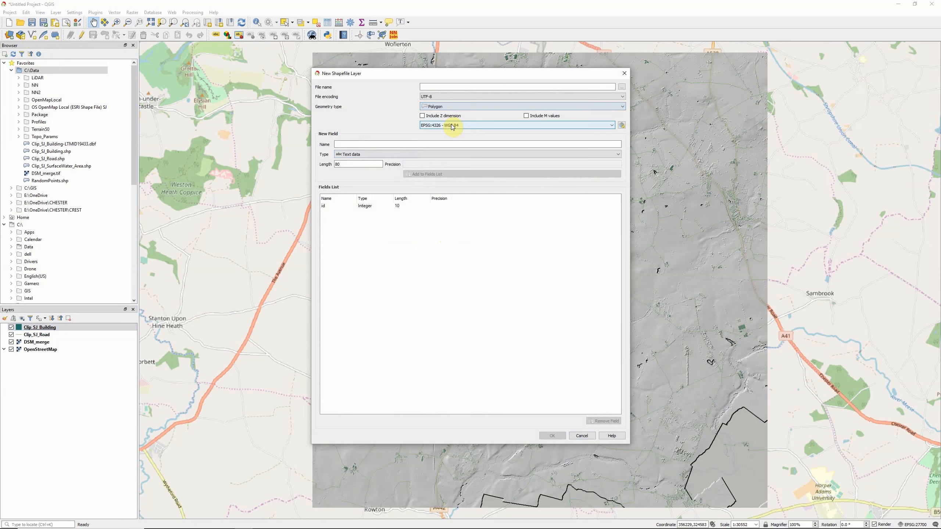
{"action": "left_click", "coordinate": [452, 126]}
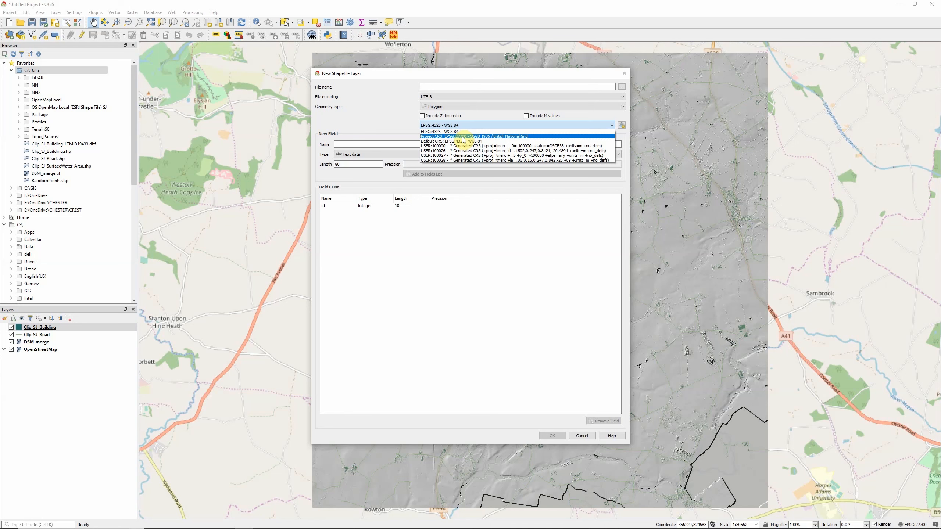
{"action": "left_click", "coordinate": [463, 137]}
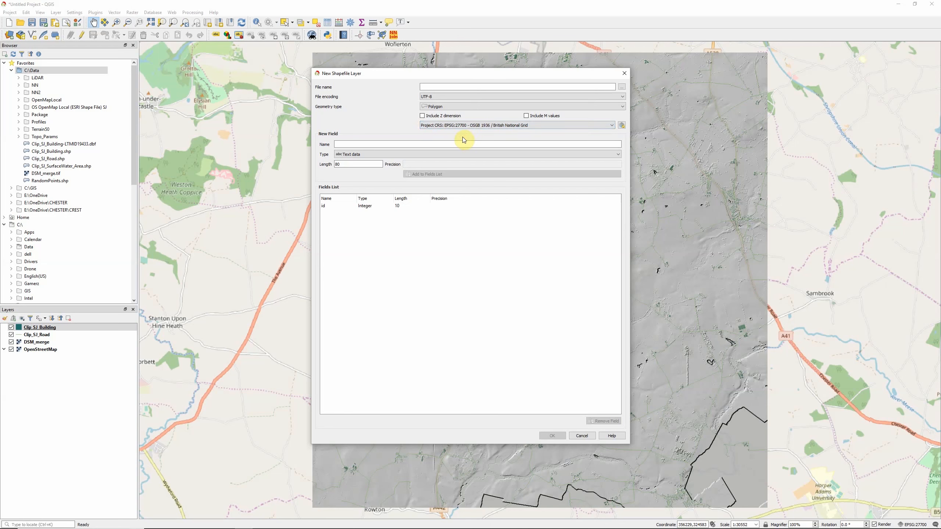
Step: Set the new shapefile's save location to the C:\Data folder with the file name test
{"action": "left_click", "coordinate": [621, 87]}
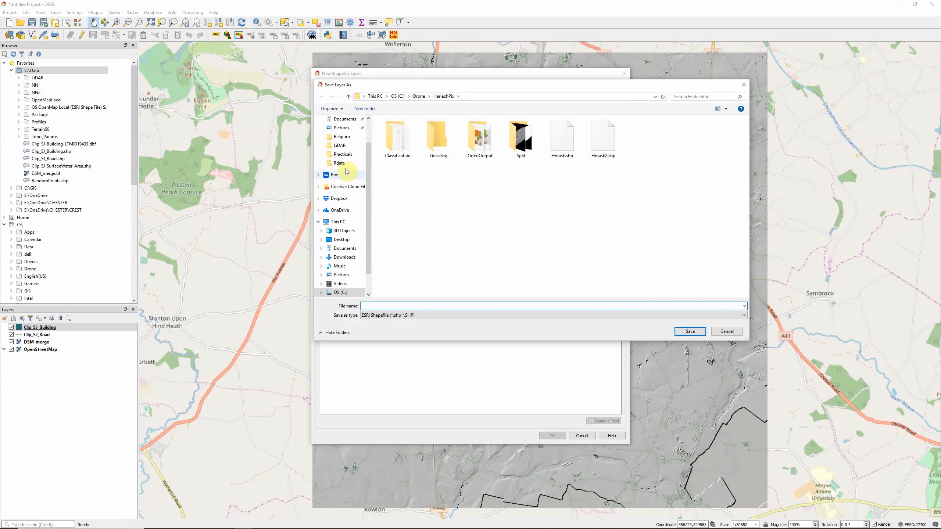
{"action": "scroll", "coordinate": [341, 247], "scroll_direction": "down", "scroll_amount": 2}
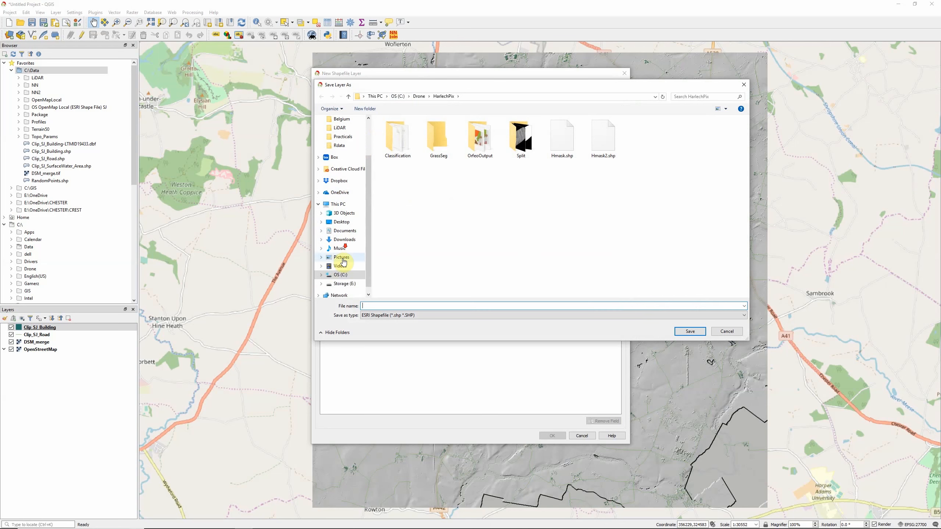
{"action": "left_click", "coordinate": [321, 274]}
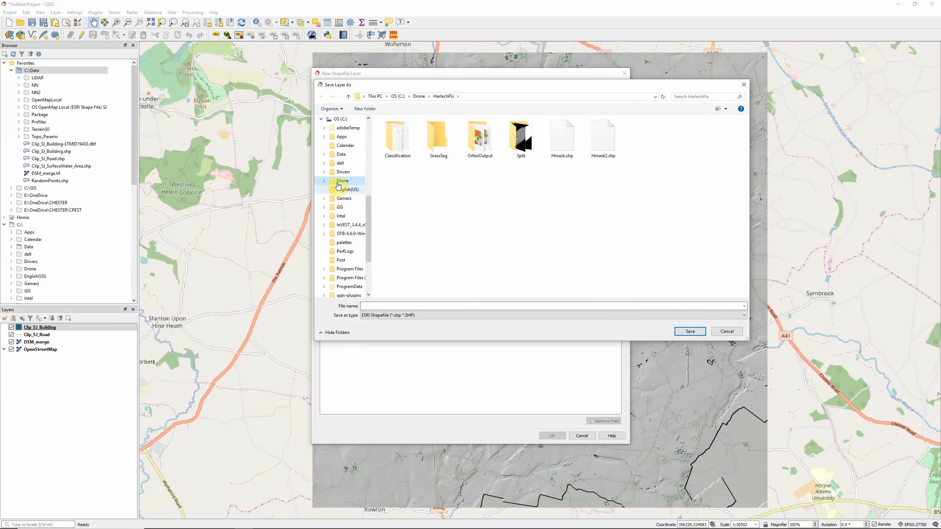
{"action": "left_click", "coordinate": [340, 154]}
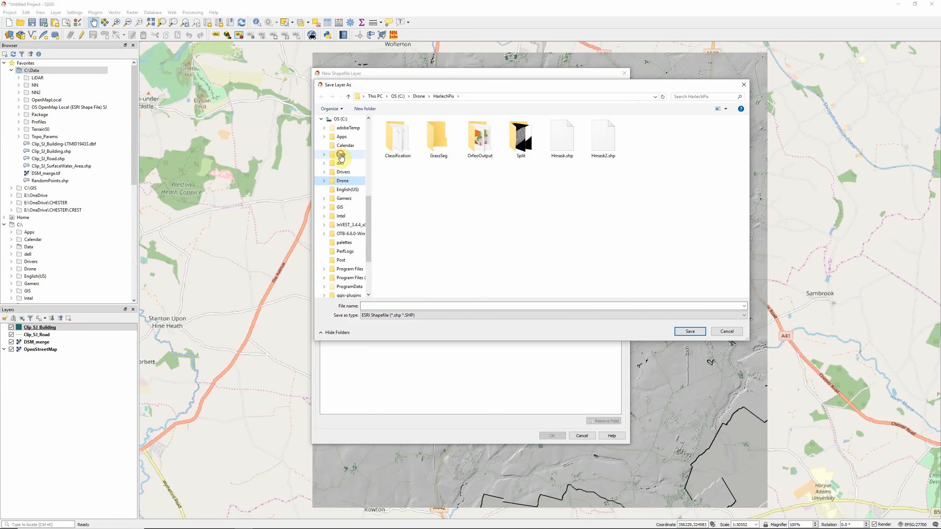
{"action": "left_click", "coordinate": [402, 305]}
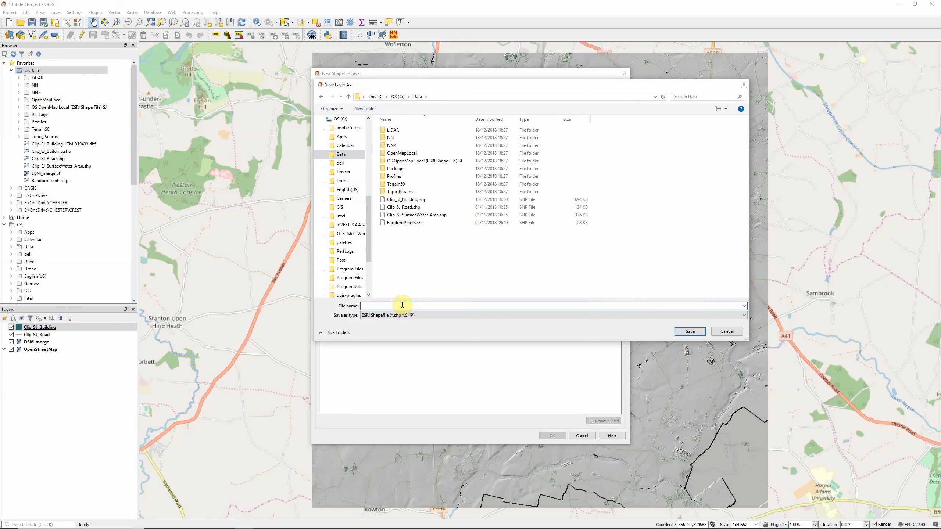
{"action": "type", "text": "test"}
{"action": "left_click", "coordinate": [690, 331]}
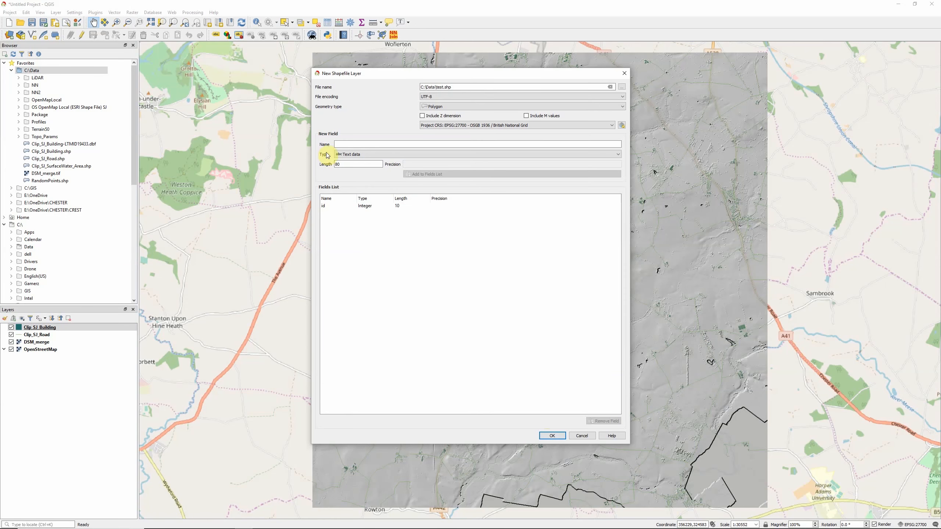
Step: Add a Text data field named Data with length 80 to the new shapefile's fields list
{"action": "left_click", "coordinate": [357, 145]}
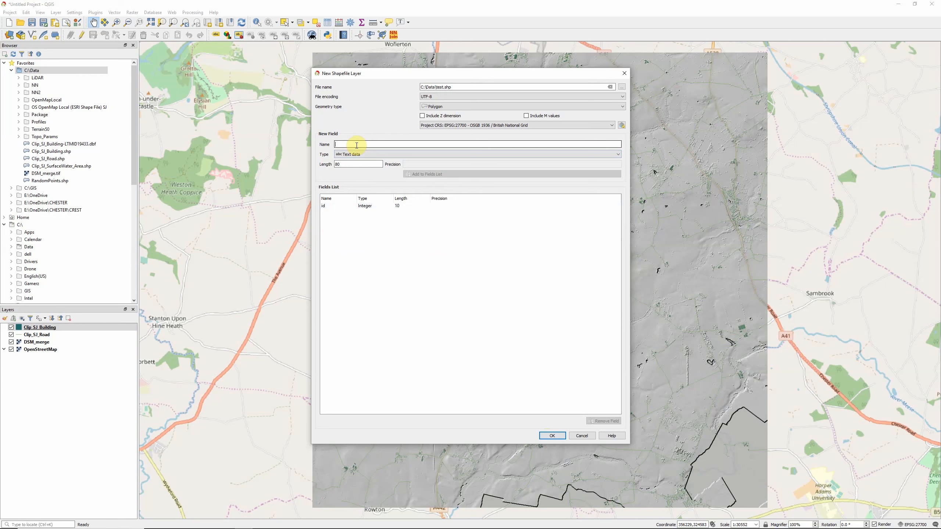
{"action": "type", "text": "Data"}
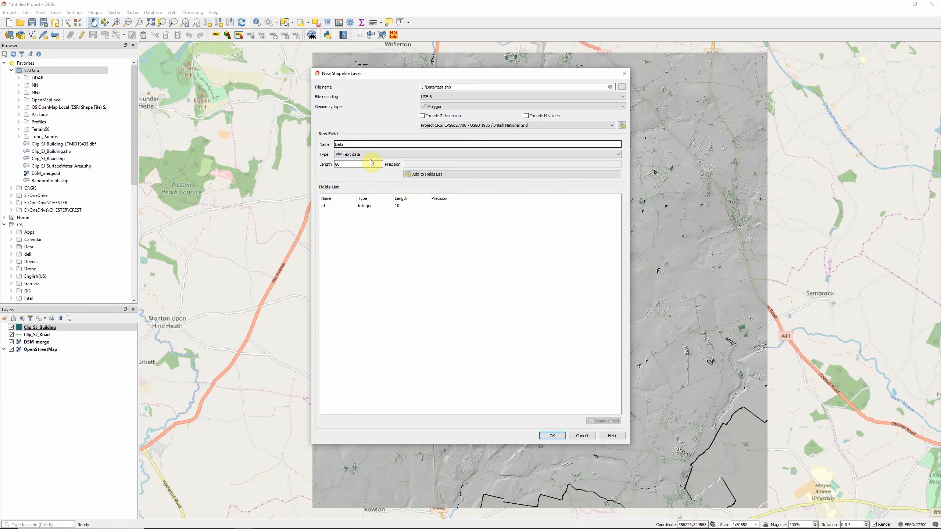
{"action": "left_click", "coordinate": [371, 154]}
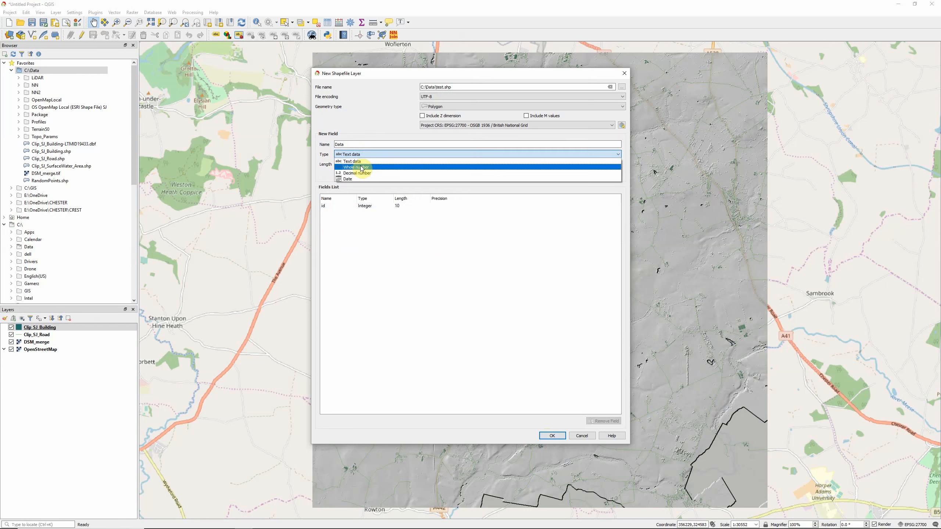
{"action": "left_click", "coordinate": [359, 162]}
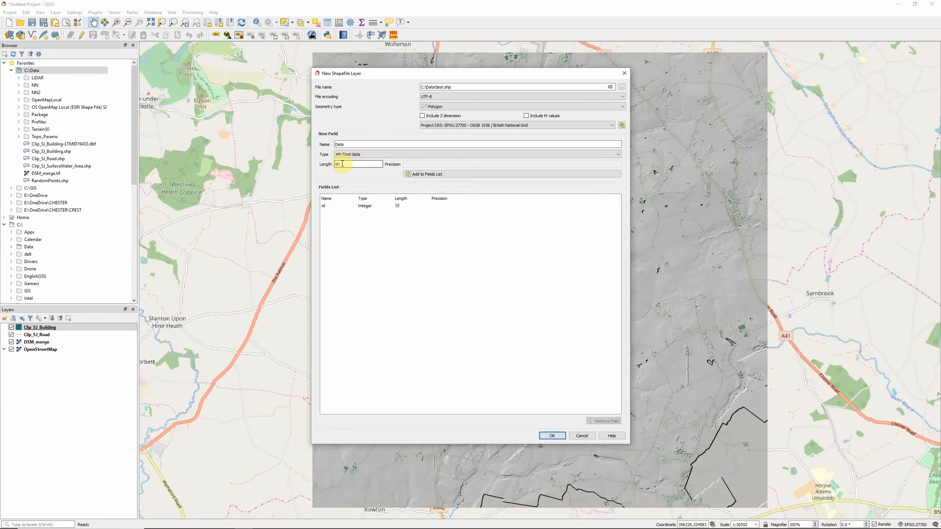
{"action": "left_click", "coordinate": [431, 174]}
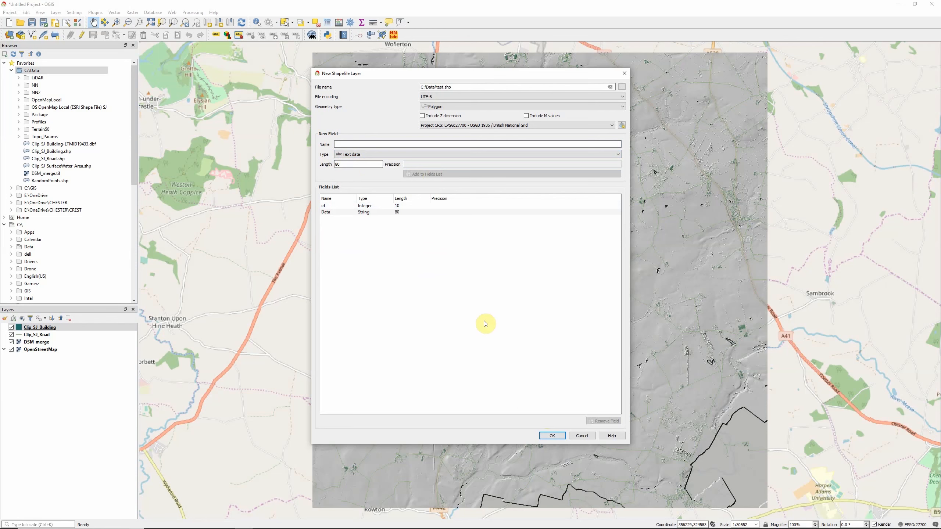
Step: Create the test shapefile layer as configured and check the fields in its attribute table
{"action": "left_click", "coordinate": [549, 438]}
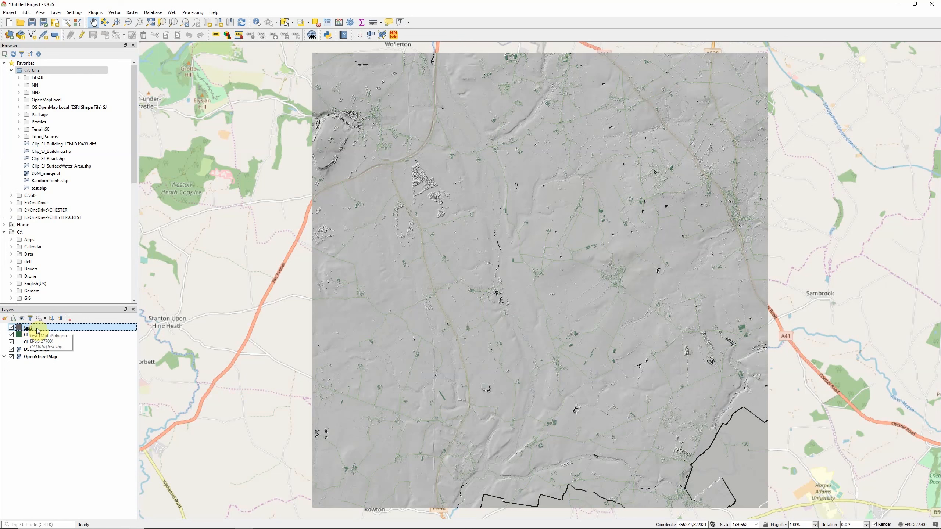
{"action": "right_click", "coordinate": [37, 330]}
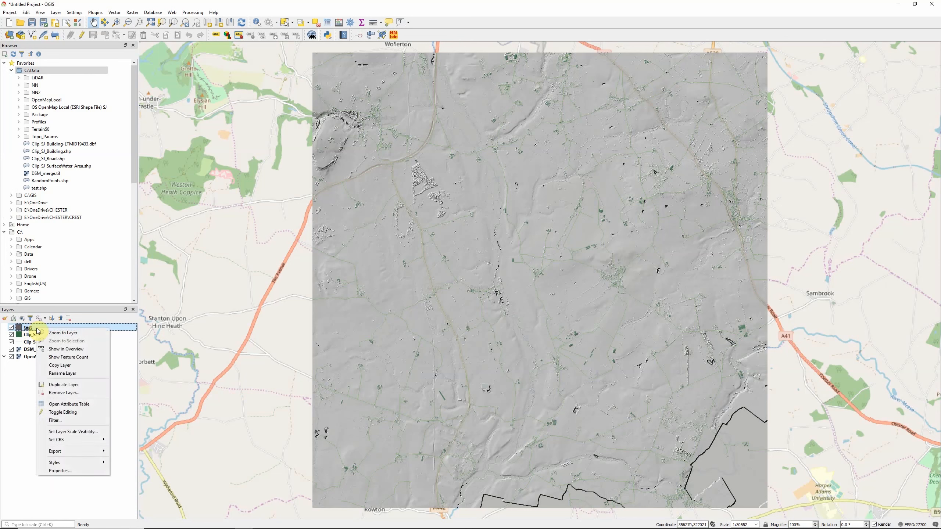
{"action": "left_click", "coordinate": [69, 404]}
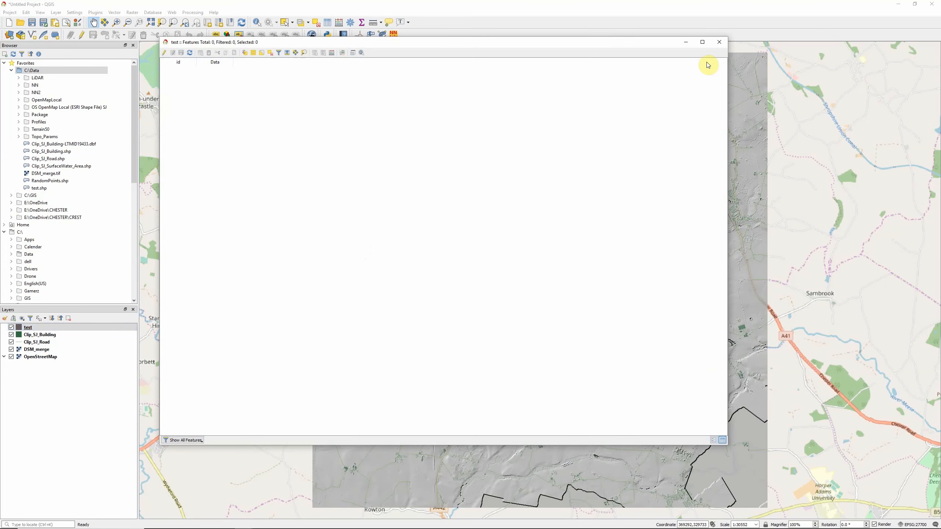
{"action": "left_click", "coordinate": [720, 44]}
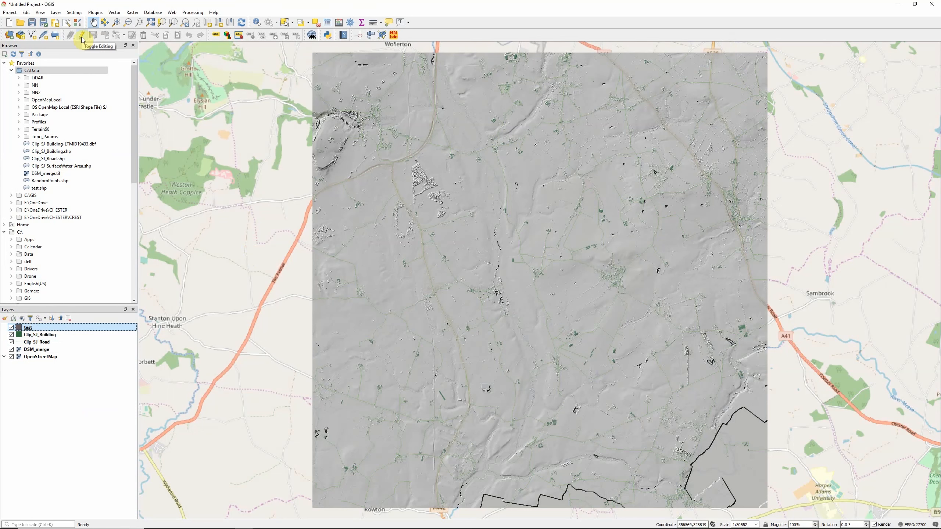
Step: Enable editing on the test layer and digitize a polygon around the large wooded area north-east of the road
{"action": "right_click", "coordinate": [54, 327]}
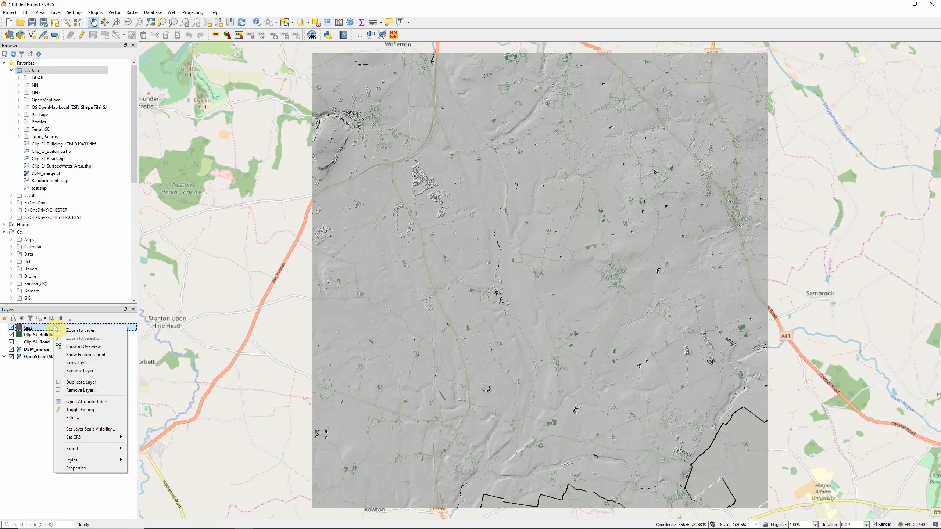
{"action": "left_click", "coordinate": [82, 410]}
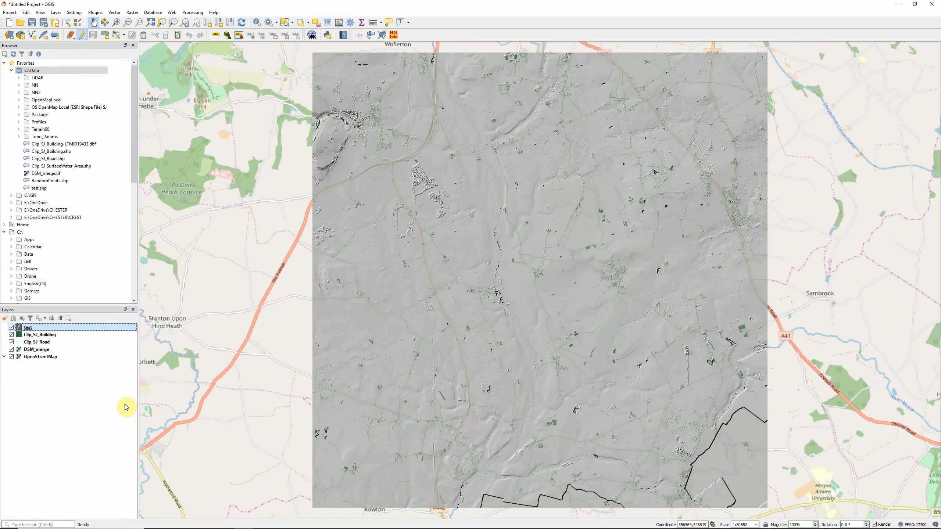
{"action": "left_click", "coordinate": [105, 37]}
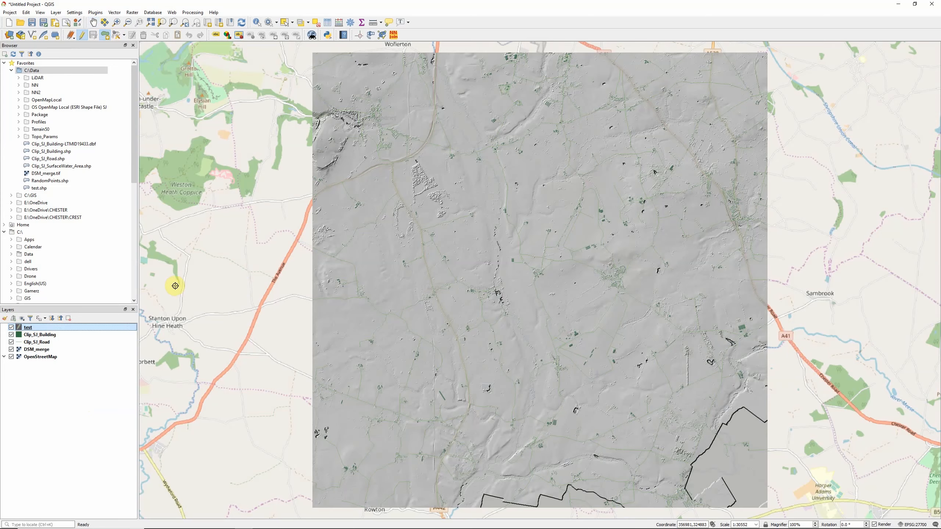
{"action": "scroll", "coordinate": [431, 180], "scroll_direction": "up", "scroll_amount": 2}
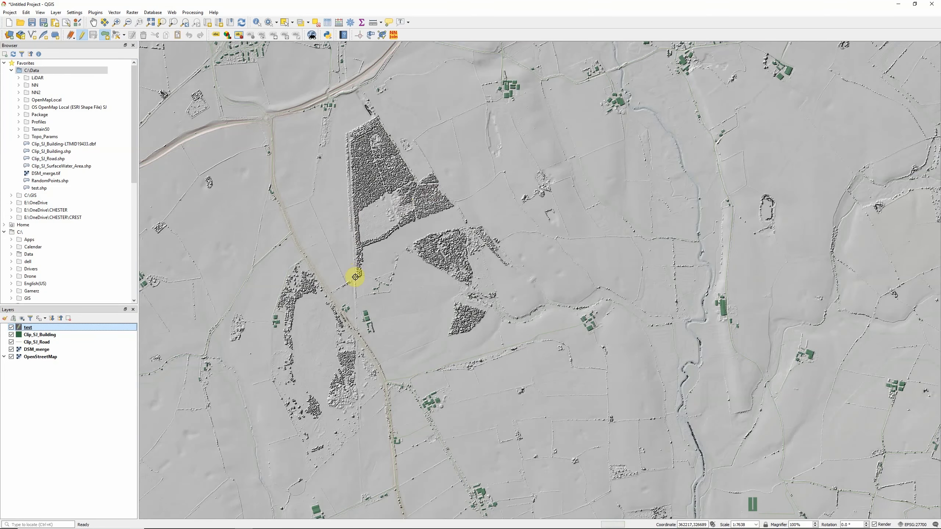
{"action": "left_click", "coordinate": [357, 276]}
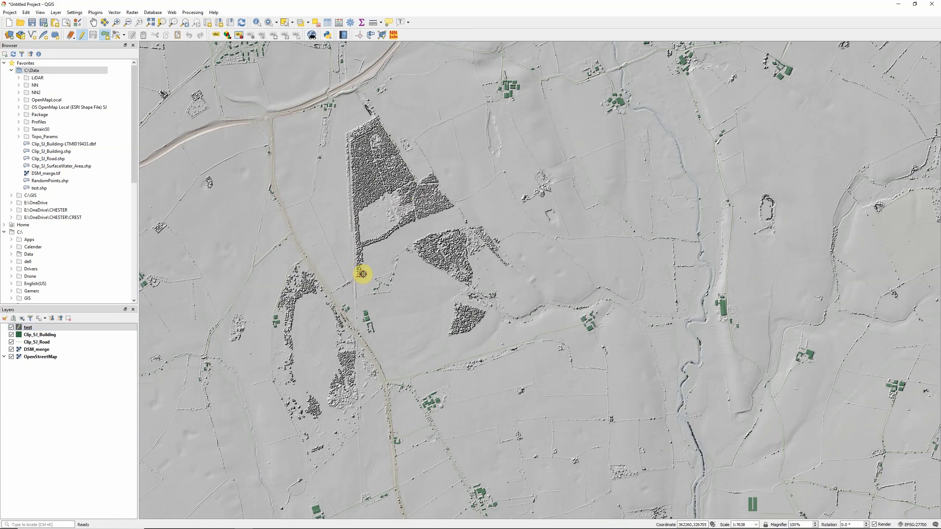
{"action": "left_click", "coordinate": [361, 247]}
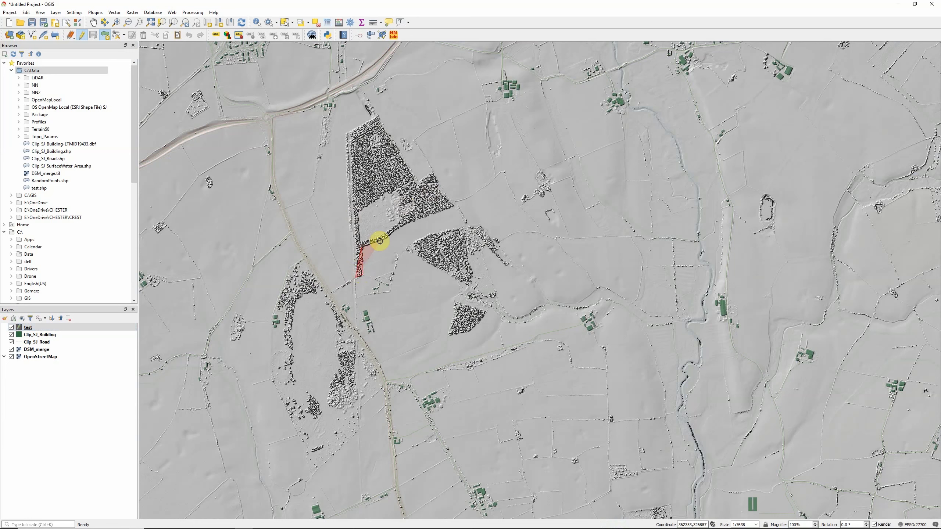
{"action": "left_click", "coordinate": [400, 226]}
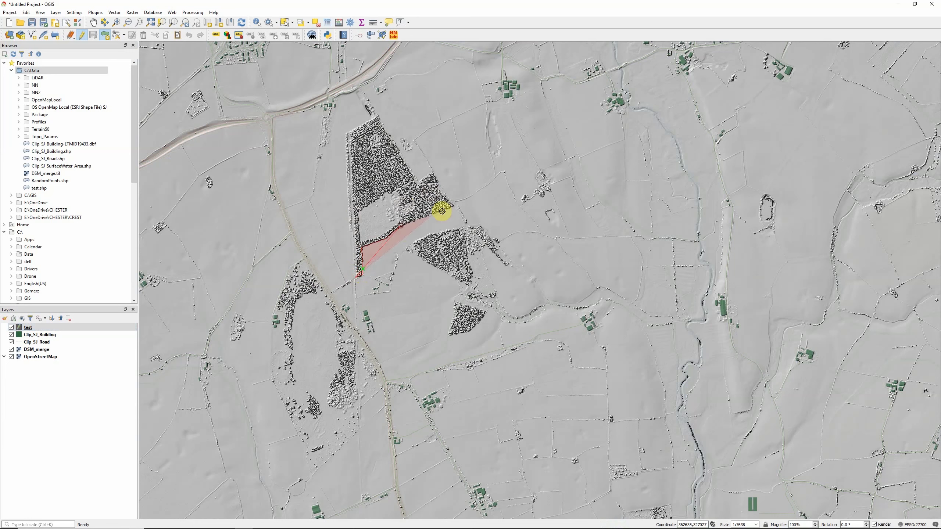
{"action": "left_click", "coordinate": [453, 206]}
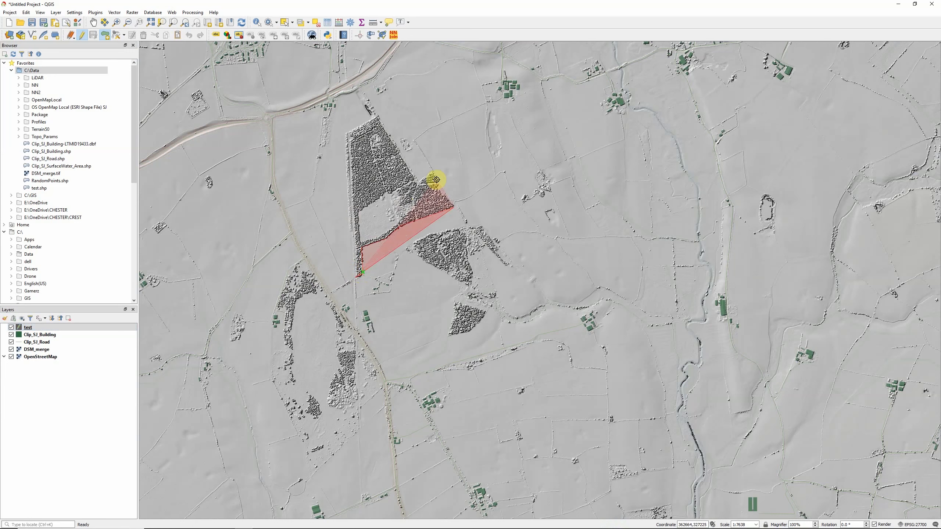
{"action": "left_click", "coordinate": [417, 182]}
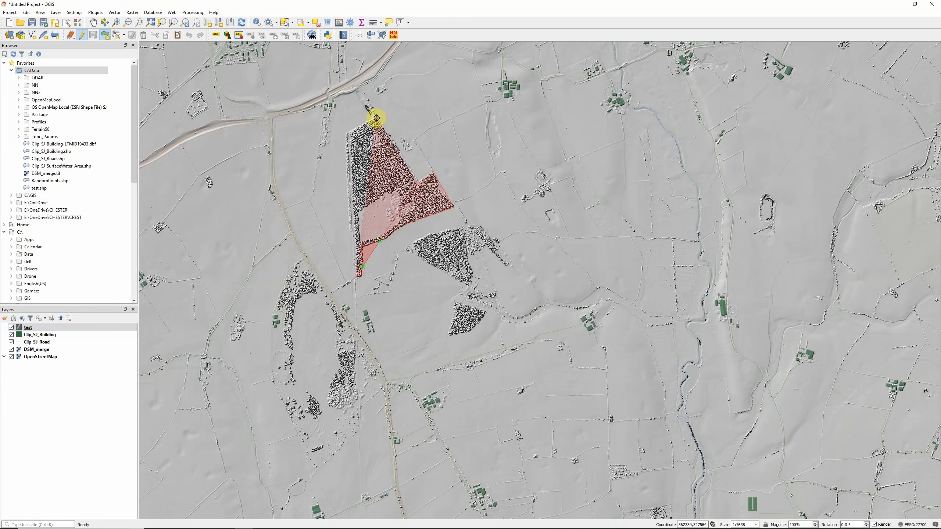
{"action": "left_click", "coordinate": [376, 118]}
{"action": "left_click", "coordinate": [346, 132]}
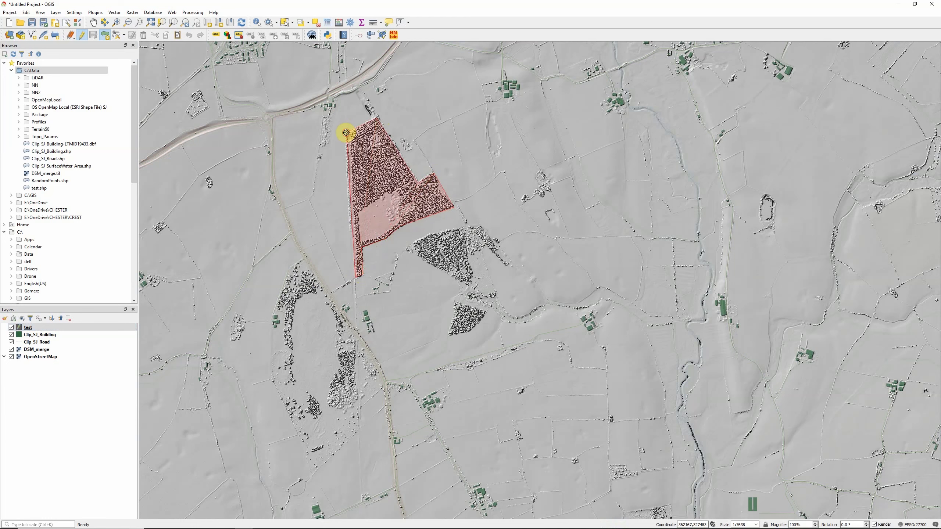
{"action": "right_click", "coordinate": [352, 228]}
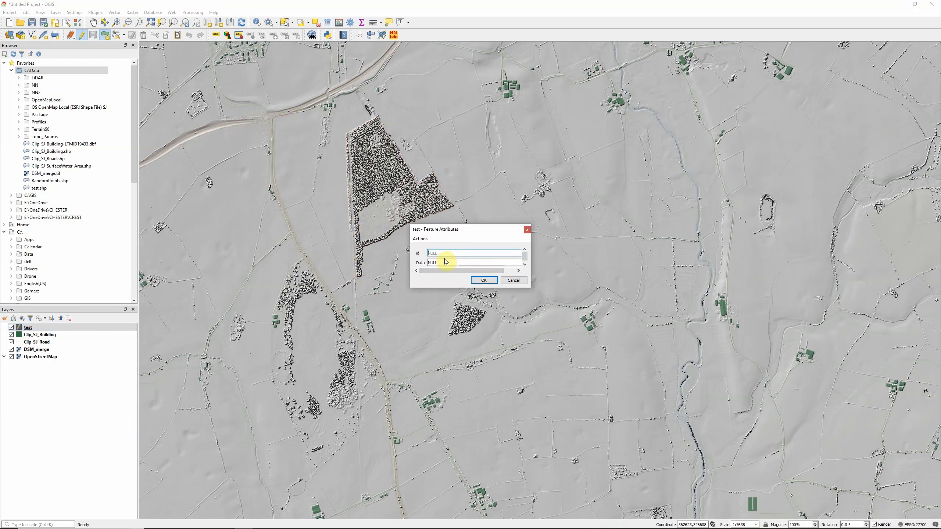
Step: Give the new polygon id 1 and the Data value Forest
{"action": "type", "text": "1"}
{"action": "key", "text": "Tab"}
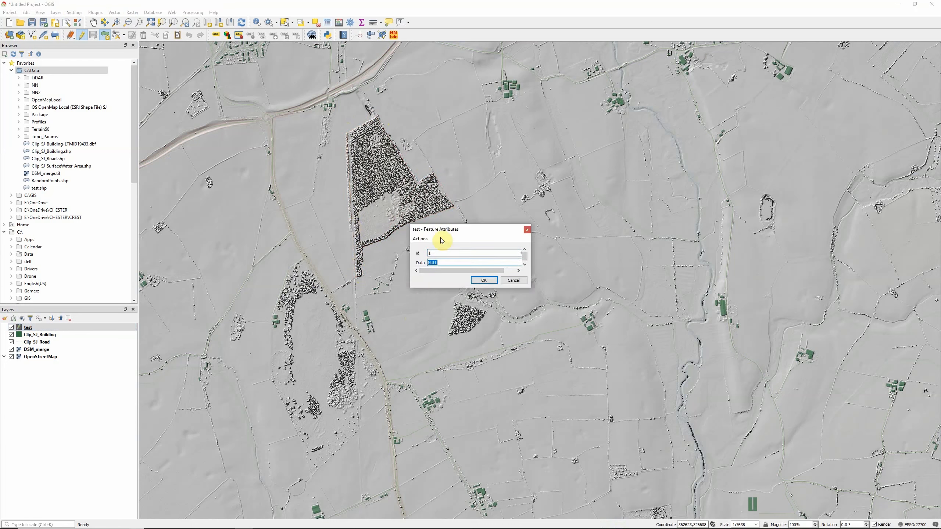
{"action": "type", "text": "Forest"}
{"action": "left_click", "coordinate": [483, 280]}
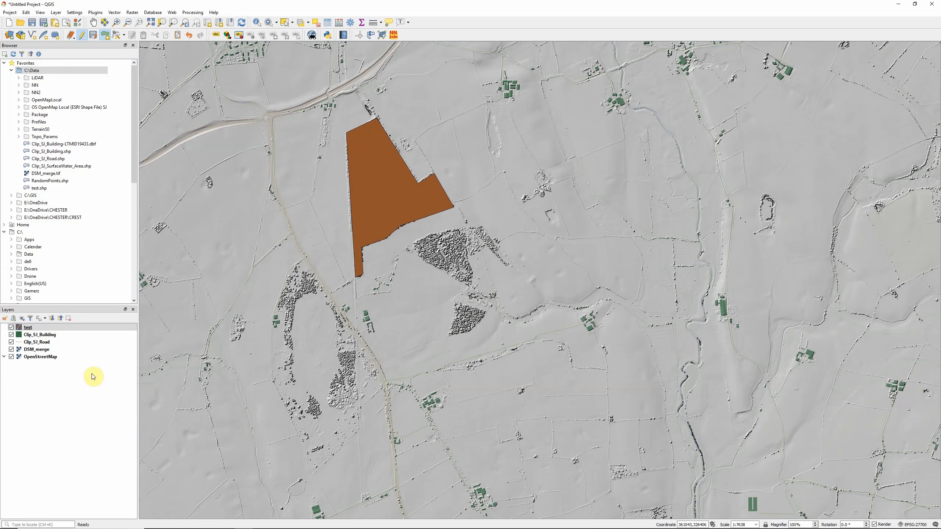
Step: Review the polygon's record in the test layer's attribute table and save the layer edits
{"action": "right_click", "coordinate": [29, 327]}
{"action": "left_click", "coordinate": [63, 404]}
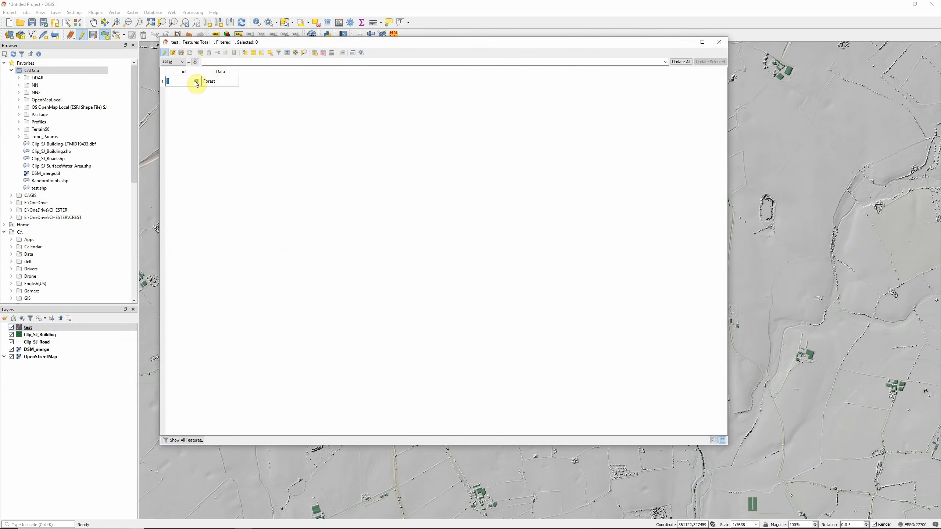
{"action": "left_click", "coordinate": [224, 81]}
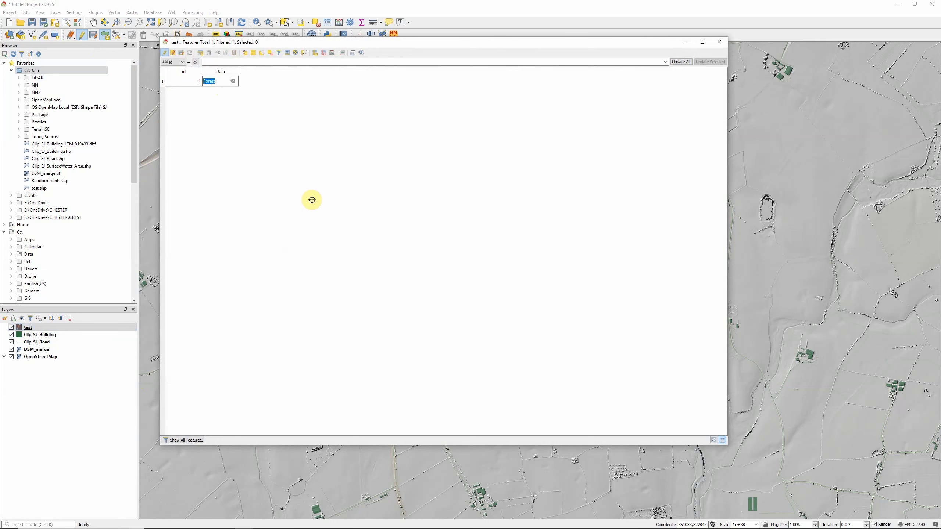
{"action": "left_click", "coordinate": [351, 184]}
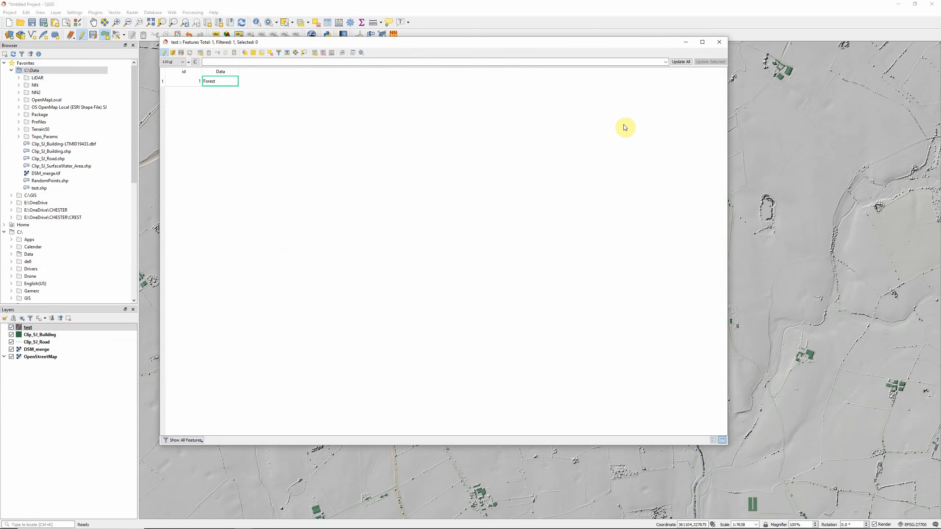
{"action": "left_click", "coordinate": [718, 46]}
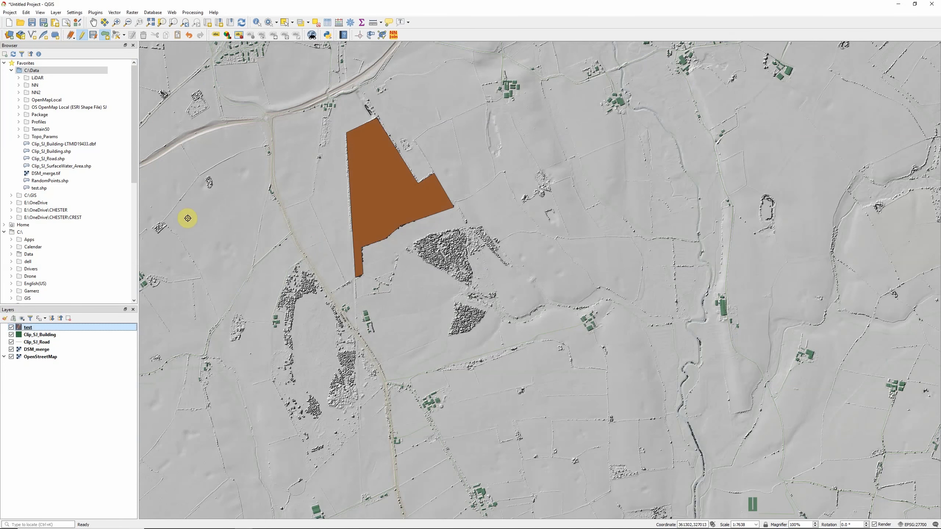
{"action": "left_click", "coordinate": [94, 36]}
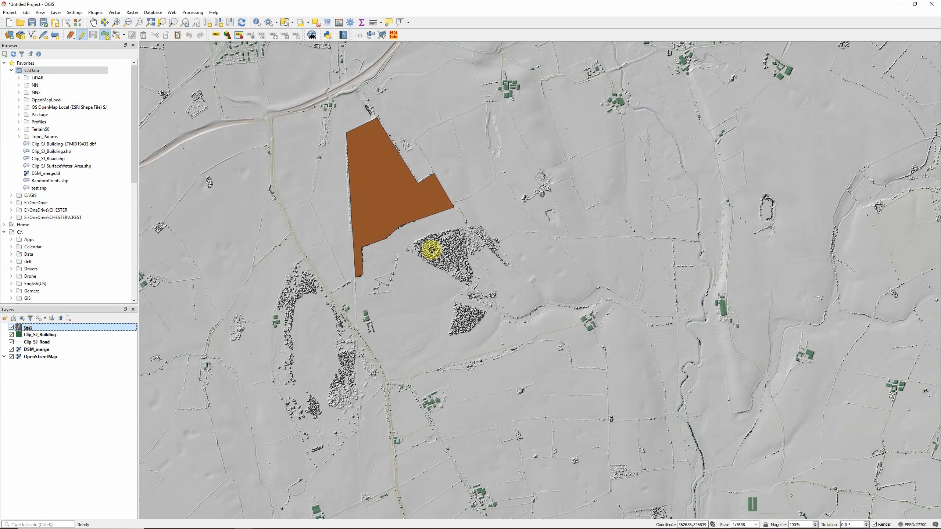
Step: Digitize a second polygon around the smaller wood just south-east of the first one, including its narrow eastern arm
{"action": "left_click", "coordinate": [412, 244]}
{"action": "left_click", "coordinate": [481, 225]}
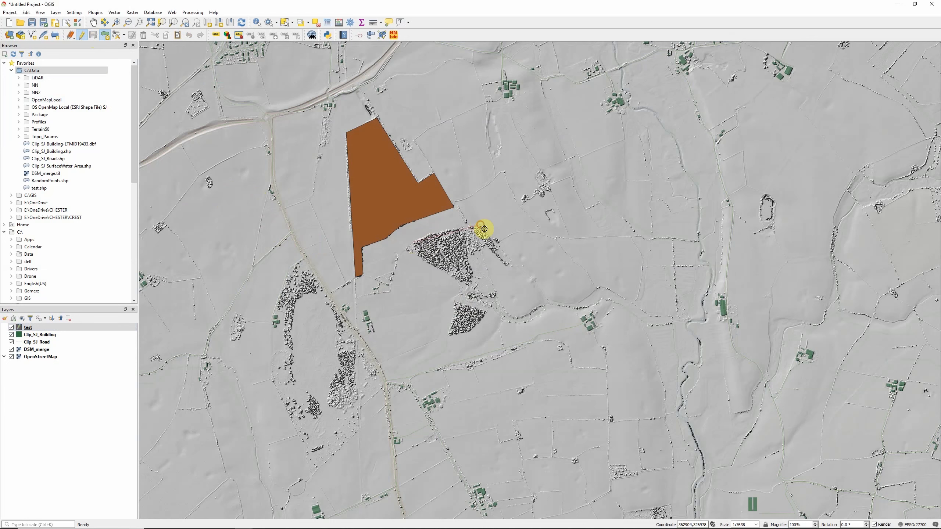
{"action": "left_click", "coordinate": [510, 264]}
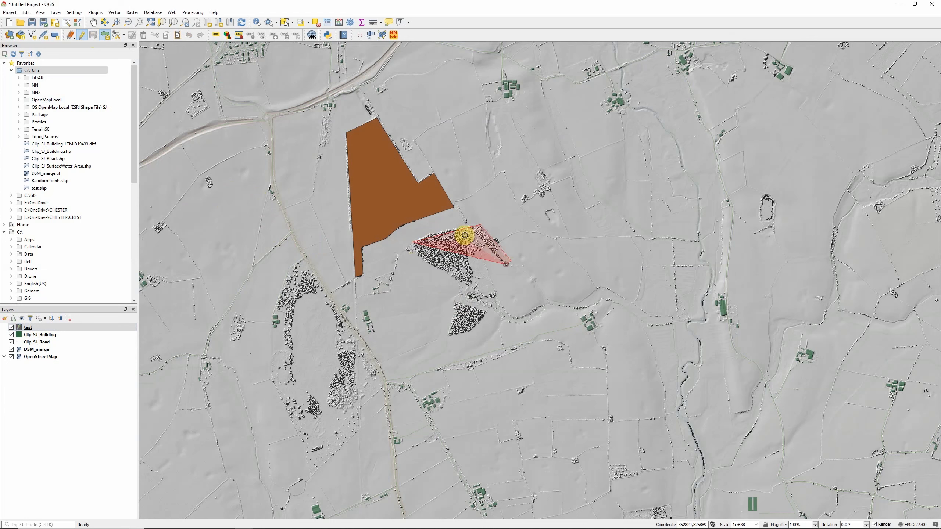
{"action": "left_click", "coordinate": [480, 249]}
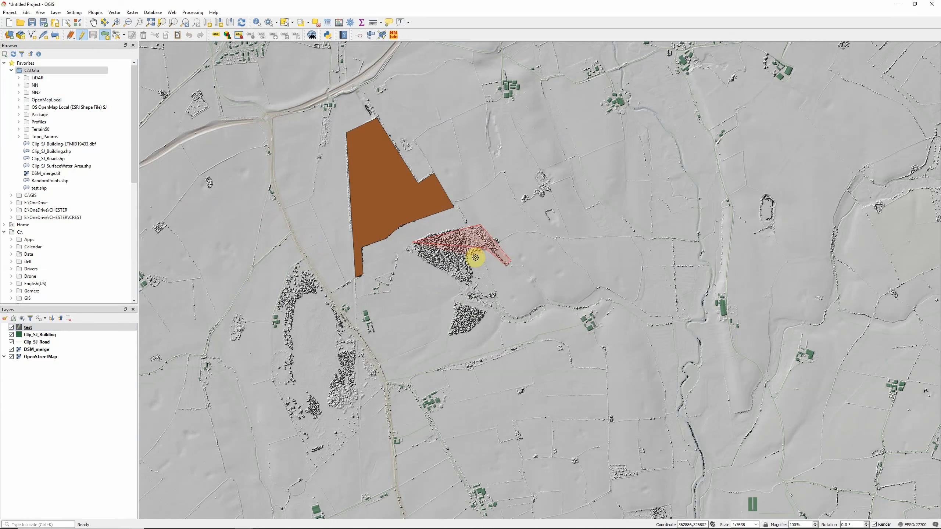
{"action": "left_click", "coordinate": [472, 280]}
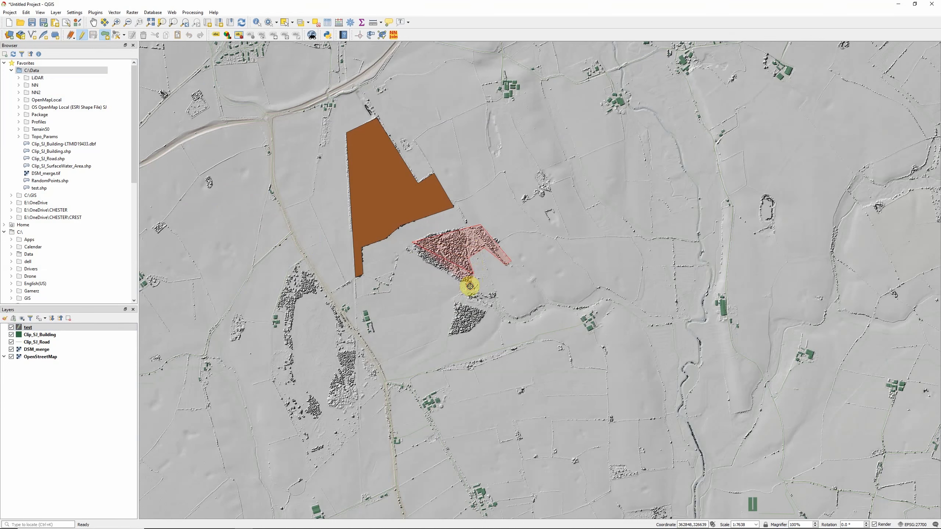
{"action": "right_click", "coordinate": [409, 248]}
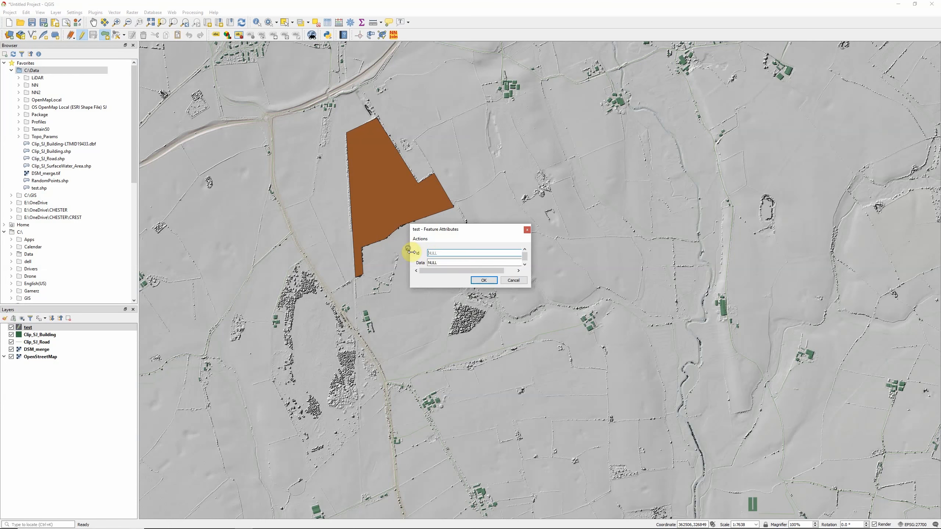
Step: Give the second polygon id 2 and the Data value Forest
{"action": "left_click", "coordinate": [432, 254]}
{"action": "type", "text": "2"}
{"action": "key", "text": "Tab"}
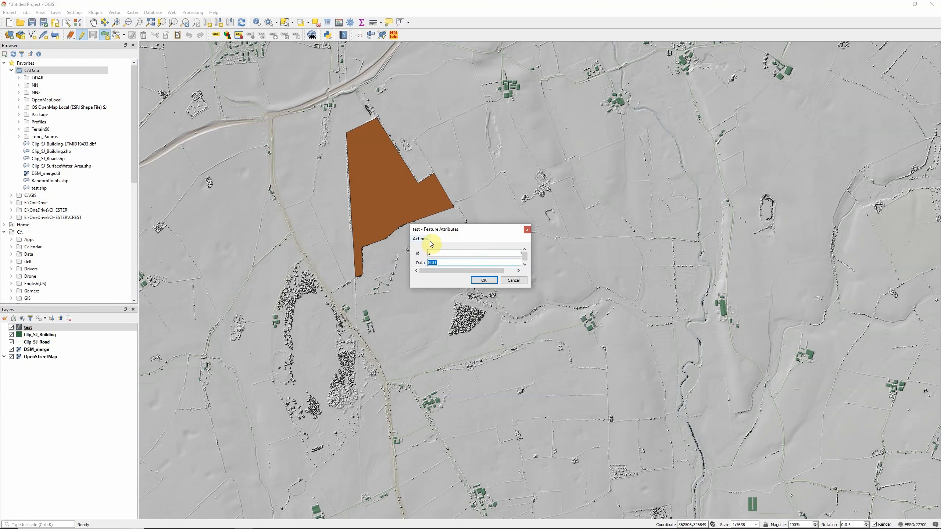
{"action": "type", "text": "Forest"}
{"action": "left_click", "coordinate": [477, 281]}
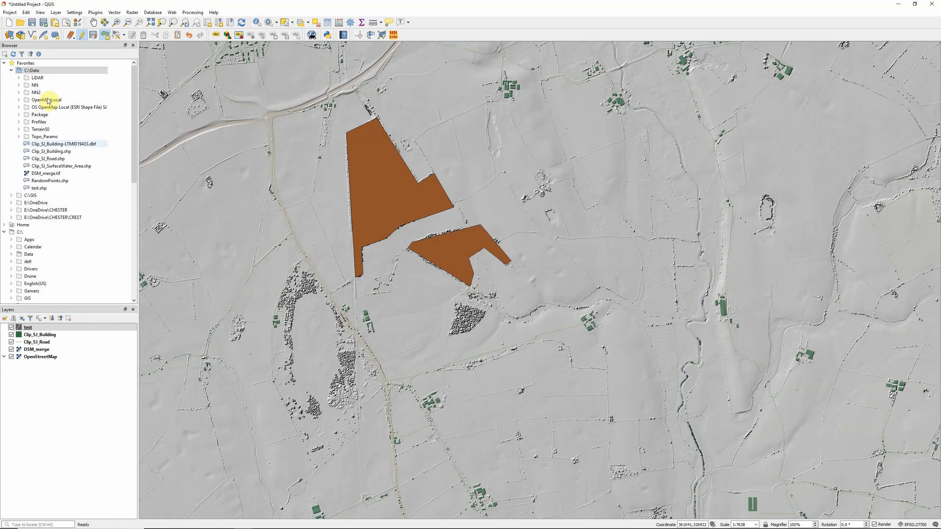
Step: Stop editing the test layer and save its changes
{"action": "left_click", "coordinate": [83, 35]}
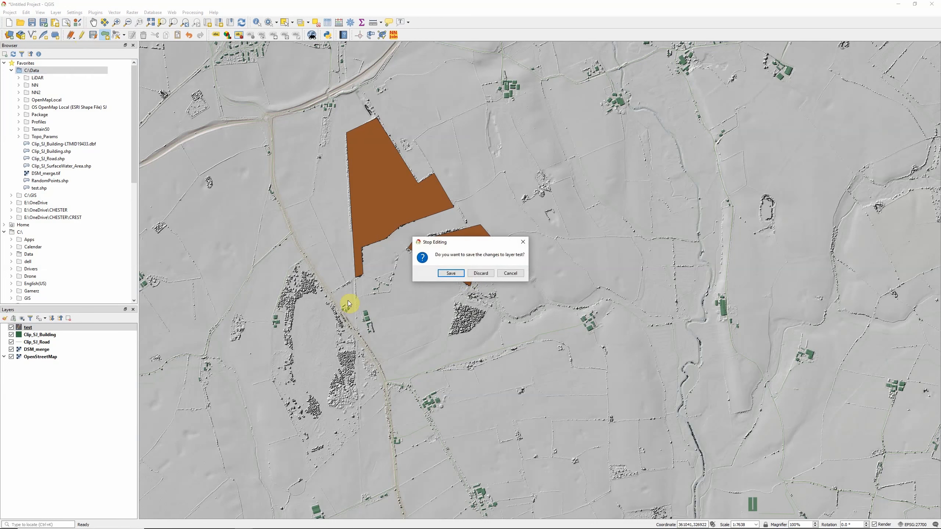
{"action": "left_click", "coordinate": [450, 274]}
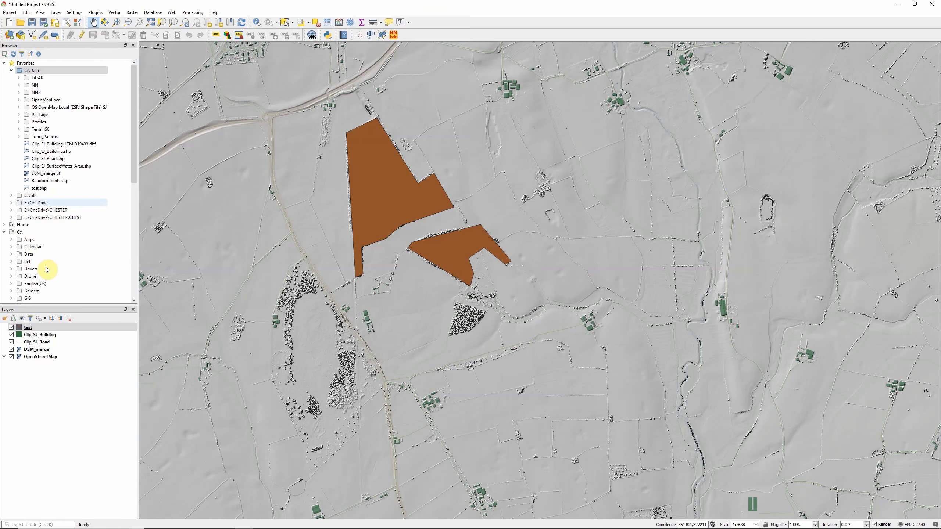
Step: Examine the id and Data values of both polygons in the test layer's attribute table
{"action": "left_click", "coordinate": [29, 329]}
{"action": "right_click", "coordinate": [28, 329]}
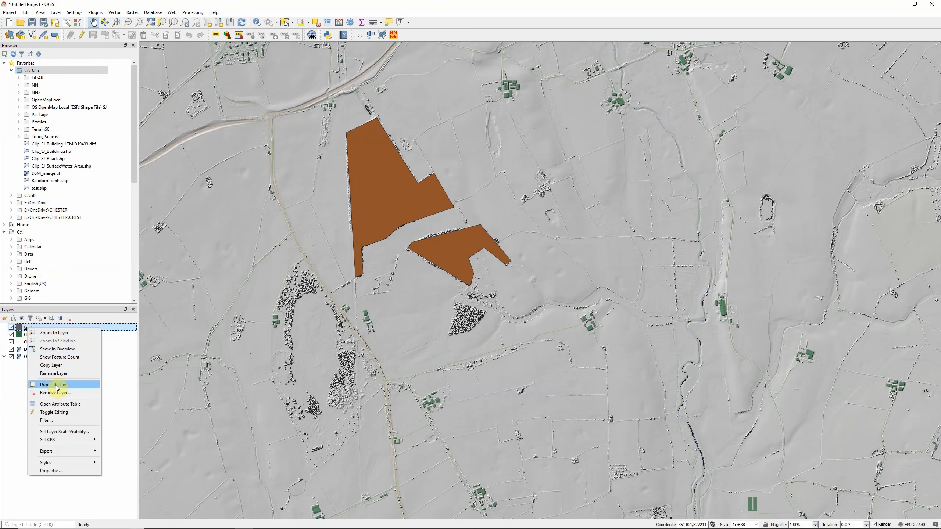
{"action": "left_click", "coordinate": [60, 404]}
{"action": "left_click", "coordinate": [221, 83]}
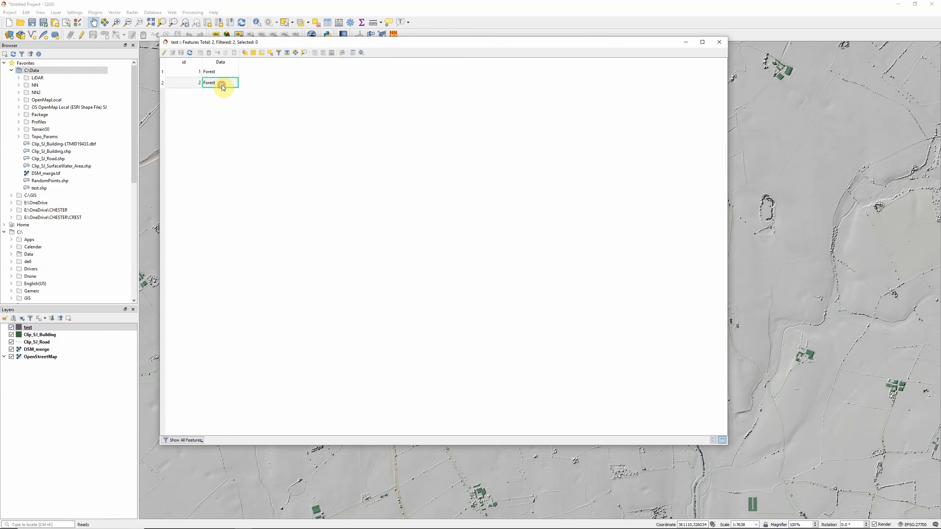
{"action": "left_click", "coordinate": [222, 72]}
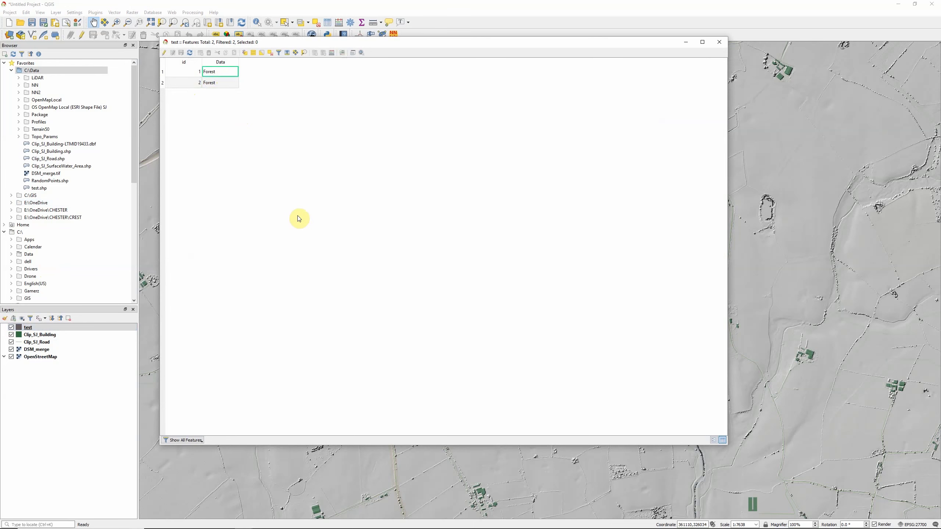
{"action": "left_click", "coordinate": [719, 42]}
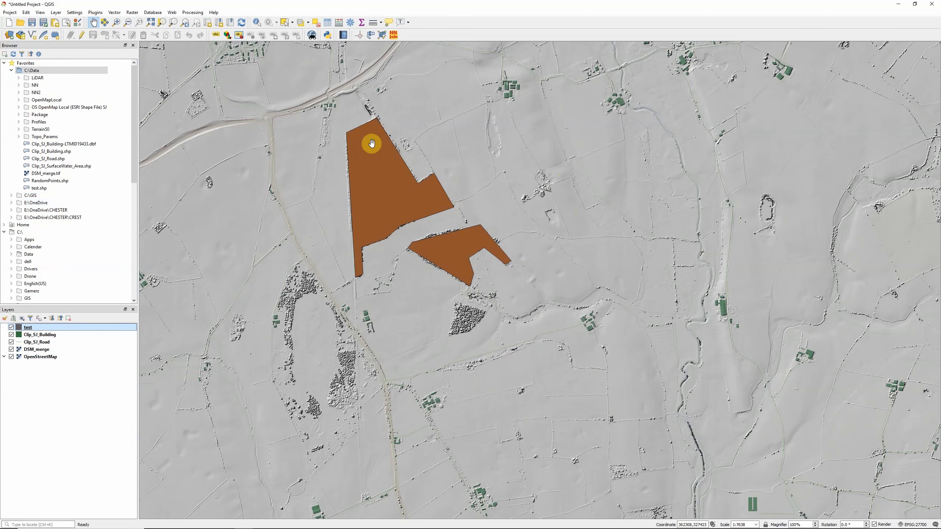
Step: Bring the whole DSM_merge raster into view around the two forest polygons
{"action": "scroll", "coordinate": [470, 153], "scroll_direction": "down", "scroll_amount": 1}
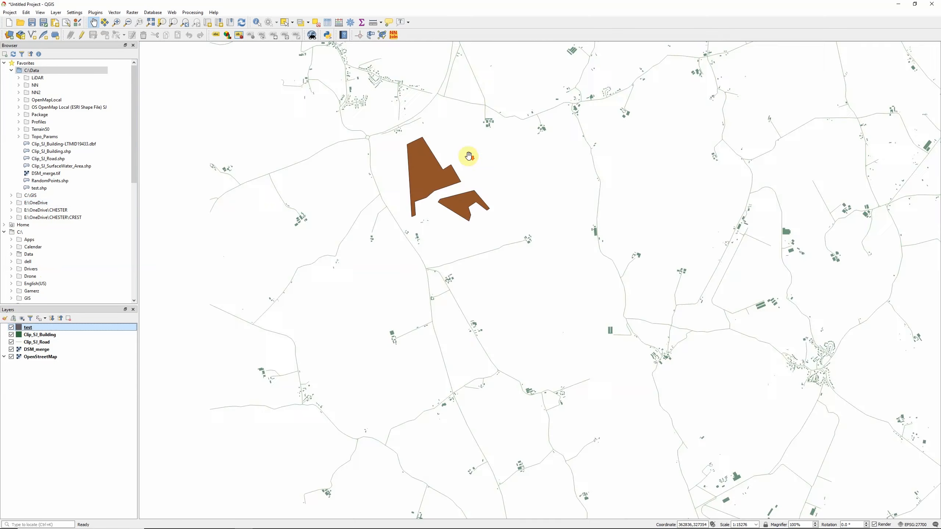
{"action": "left_click_drag", "start_coordinate": [537, 179], "coordinate": [426, 253]}
{"action": "scroll", "coordinate": [463, 242], "scroll_direction": "down", "scroll_amount": 2}
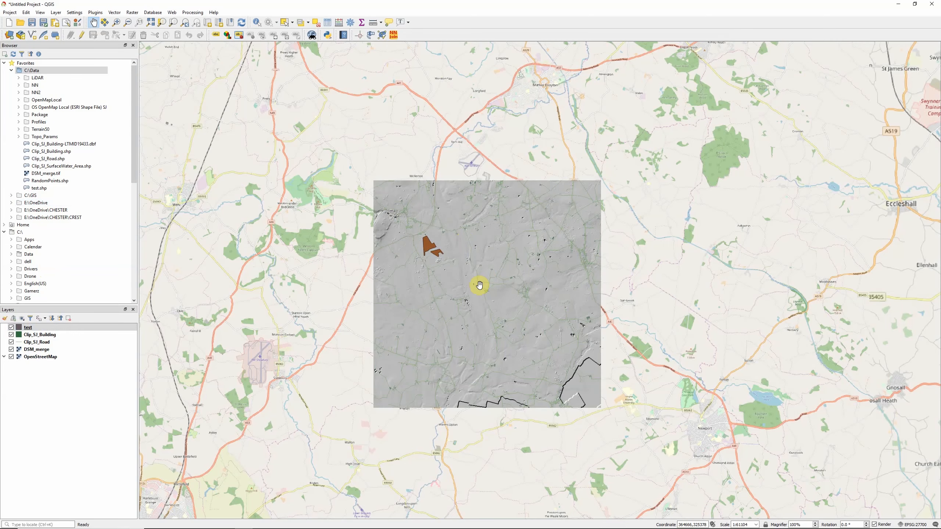
{"action": "scroll", "coordinate": [477, 283], "scroll_direction": "up", "scroll_amount": 1}
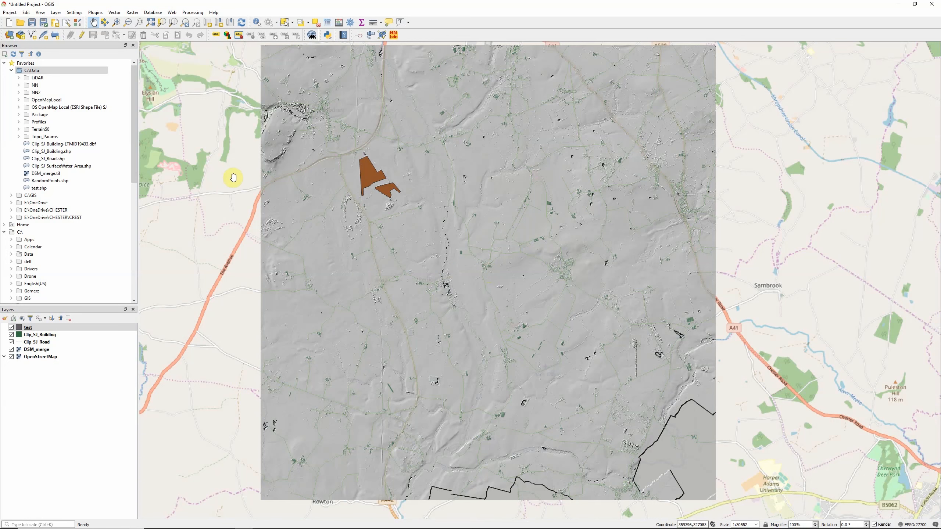
Step: Look over the Processing section of the program options and close it without changes
{"action": "left_click", "coordinate": [74, 13]}
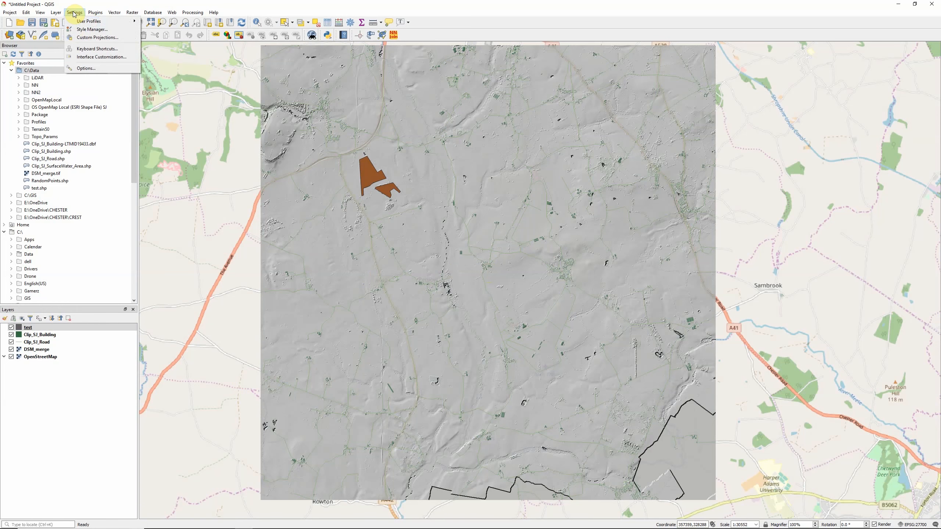
{"action": "left_click", "coordinate": [85, 68]}
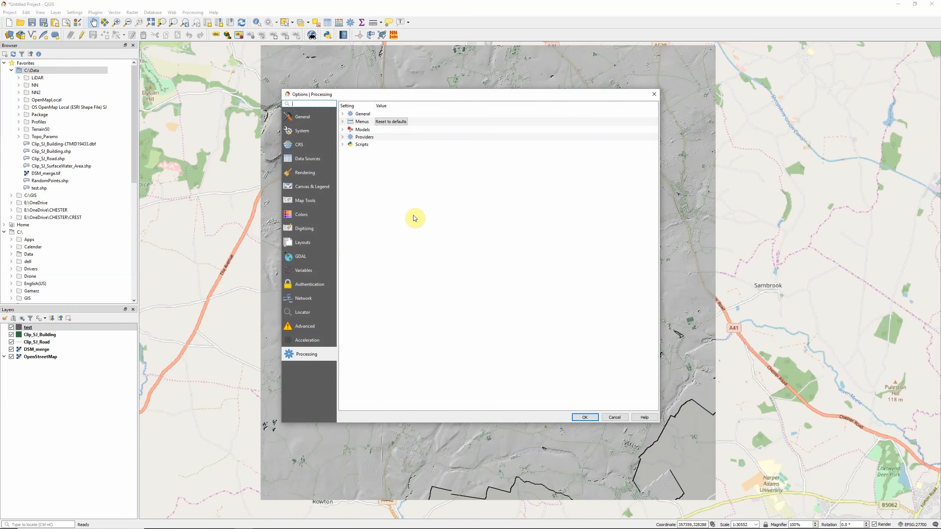
{"action": "left_click", "coordinate": [654, 94]}
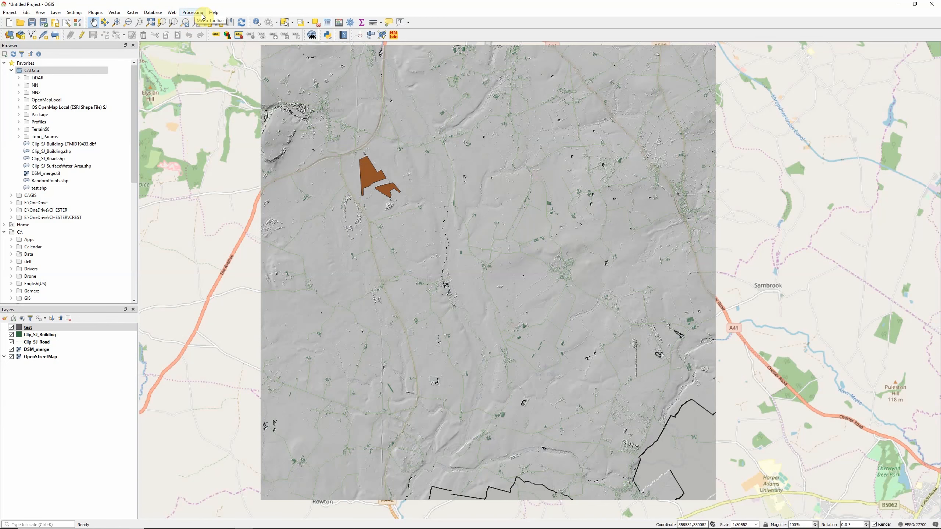
Step: Open the Processing Toolbox and browse its native tool groups and the GDAL group
{"action": "left_click", "coordinate": [192, 12]}
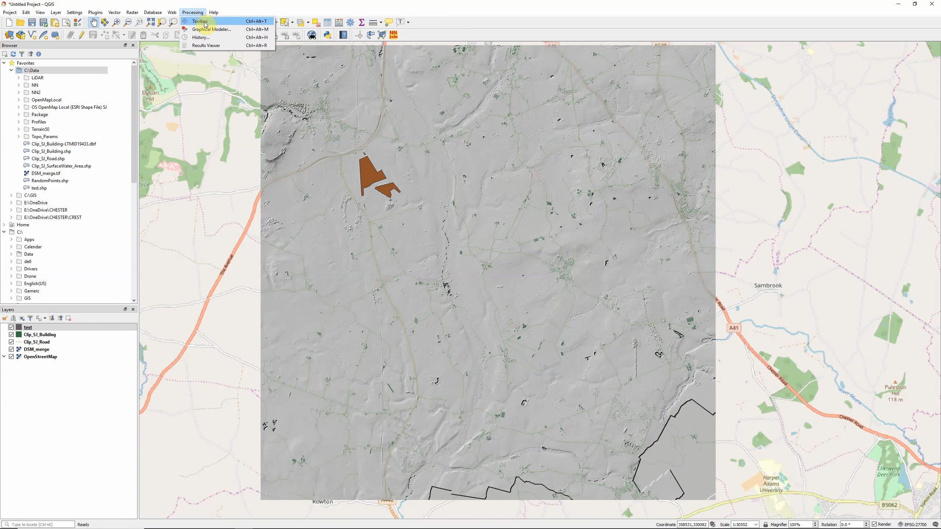
{"action": "left_click", "coordinate": [200, 21]}
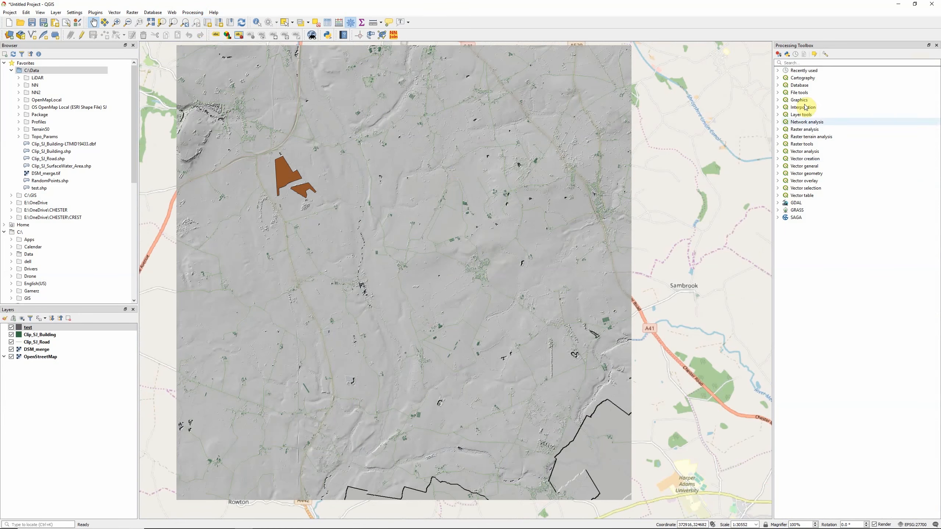
{"action": "left_click", "coordinate": [778, 90]}
{"action": "left_click", "coordinate": [778, 91]}
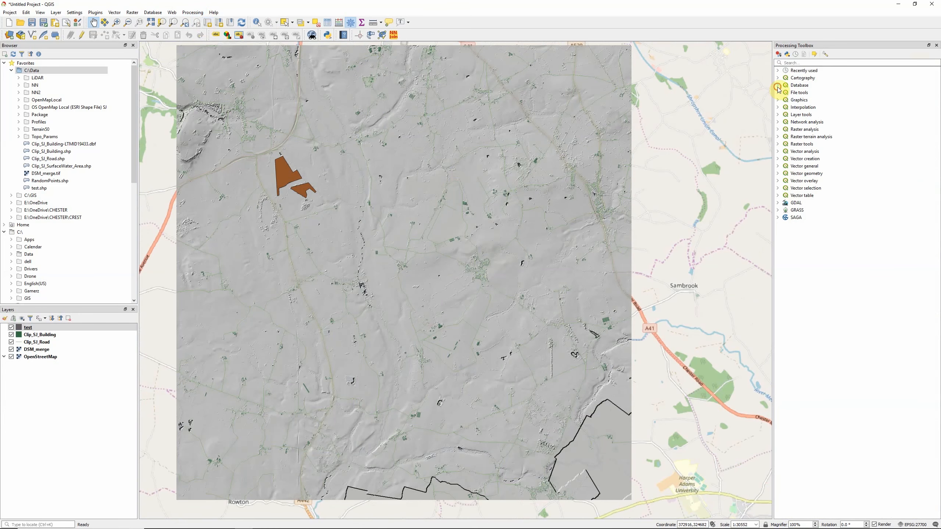
{"action": "left_click", "coordinate": [778, 115]}
{"action": "left_click", "coordinate": [778, 115]}
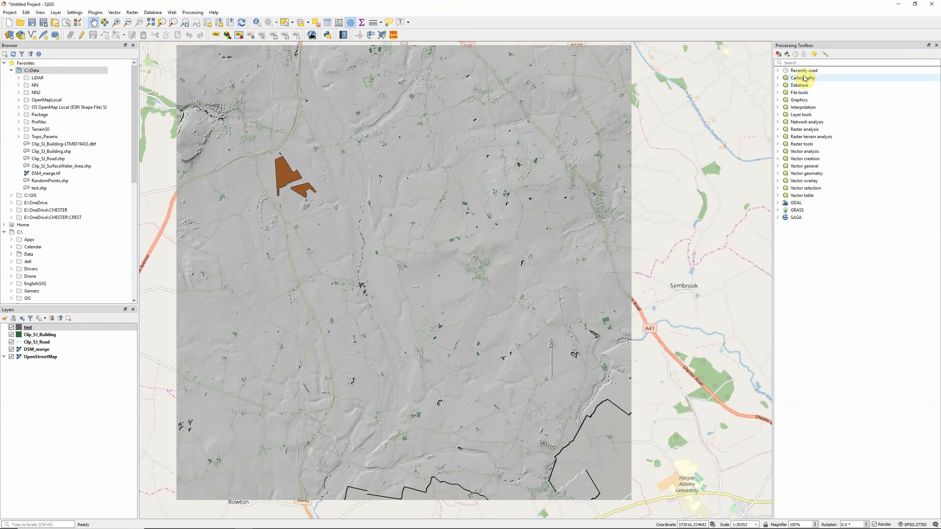
{"action": "left_click", "coordinate": [777, 203]}
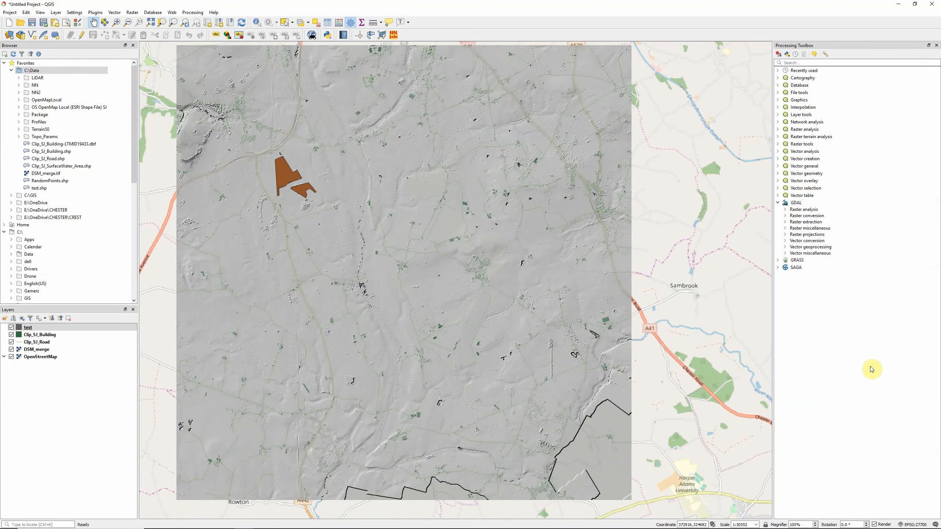
{"action": "left_click", "coordinate": [778, 203]}
Step: Browse the GRASS raster tools and the SAGA tool groups, and close the Processing Toolbox
{"action": "left_click", "coordinate": [779, 211]}
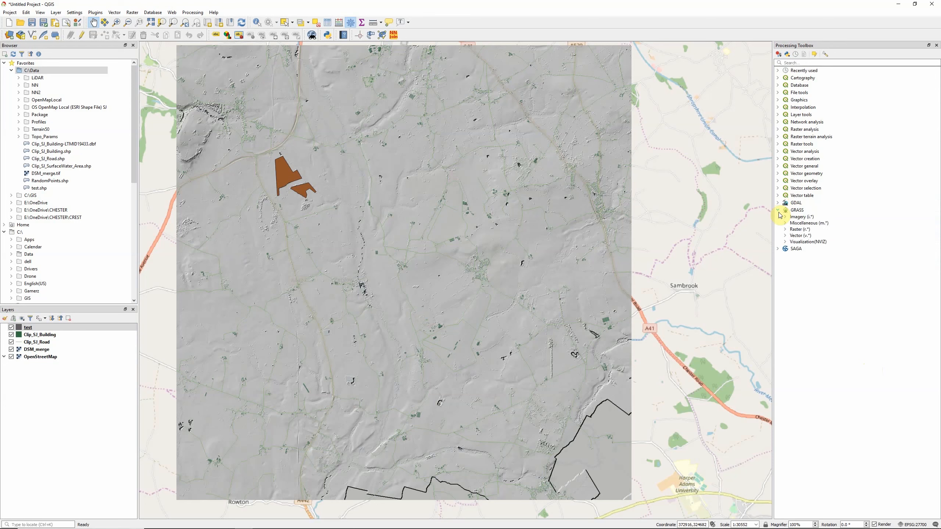
{"action": "left_click", "coordinate": [785, 229]}
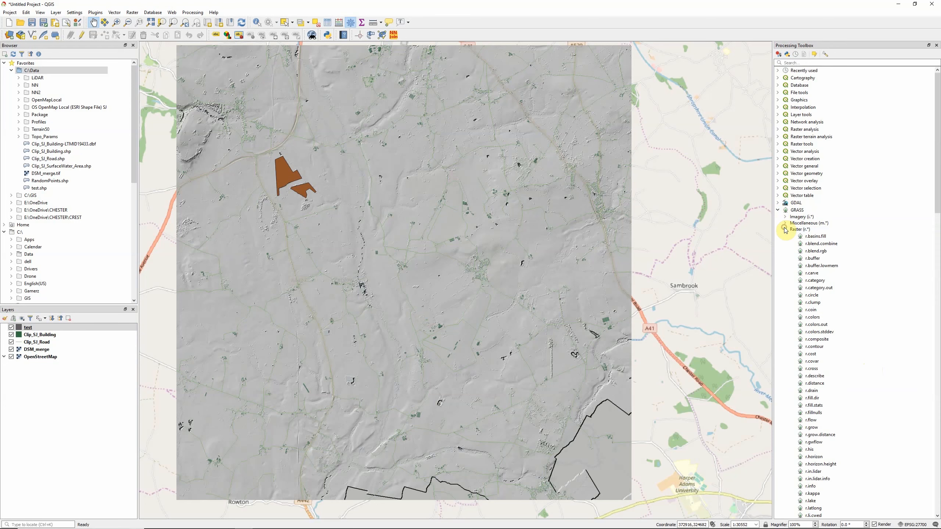
{"action": "left_click", "coordinate": [785, 229]}
{"action": "left_click", "coordinate": [777, 210]}
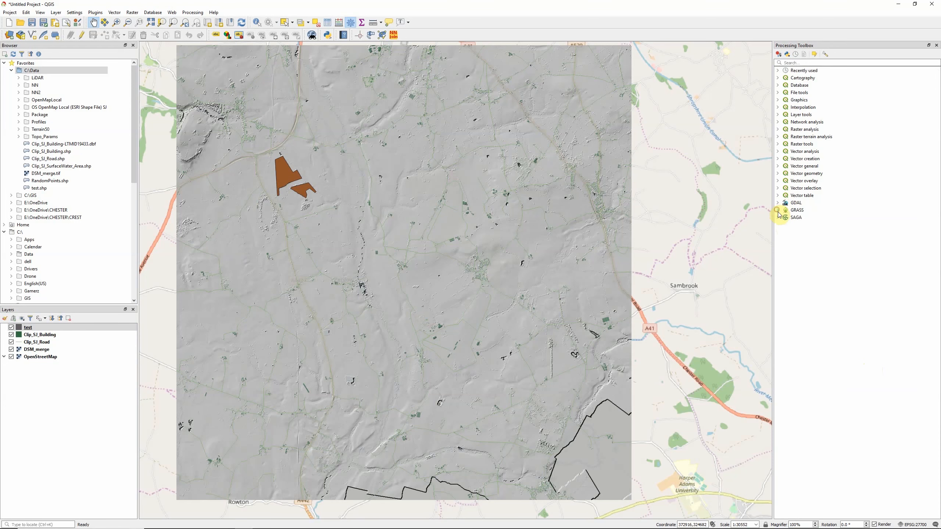
{"action": "left_click", "coordinate": [778, 217]}
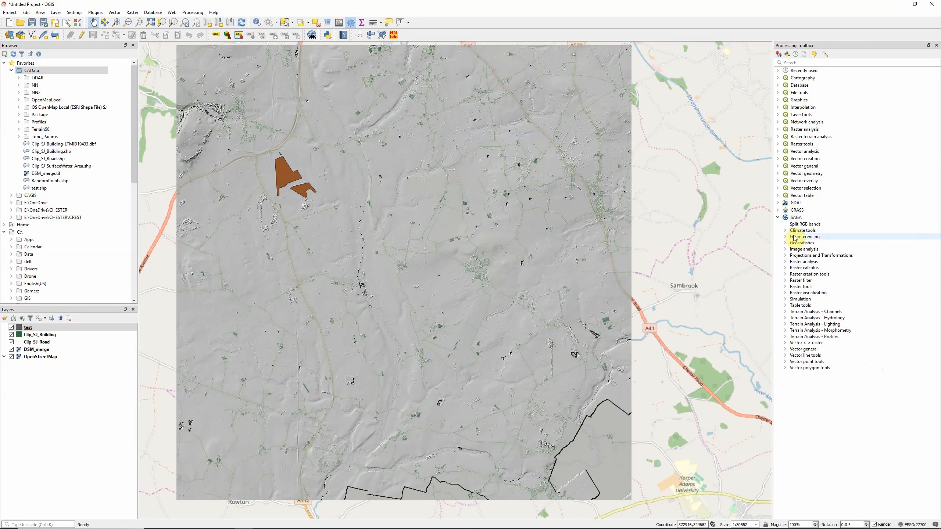
{"action": "left_click", "coordinate": [778, 219]}
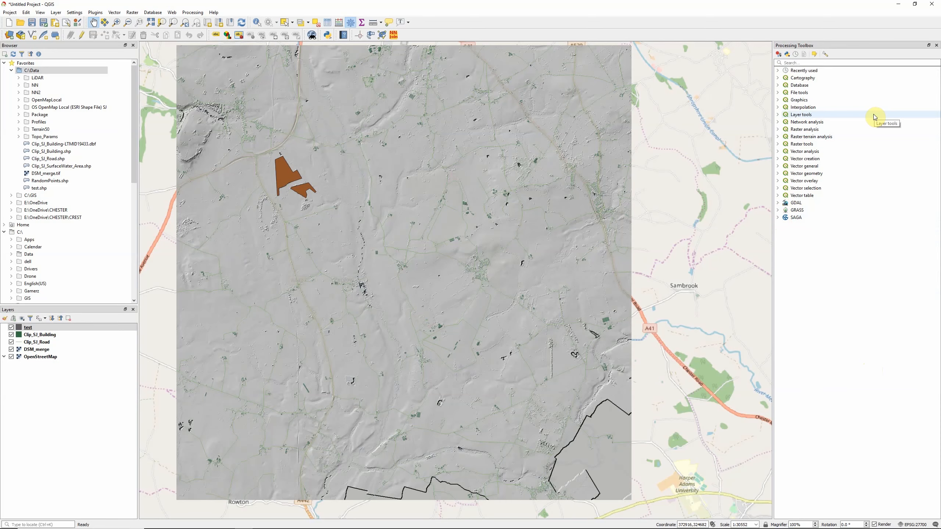
{"action": "left_click", "coordinate": [936, 46]}
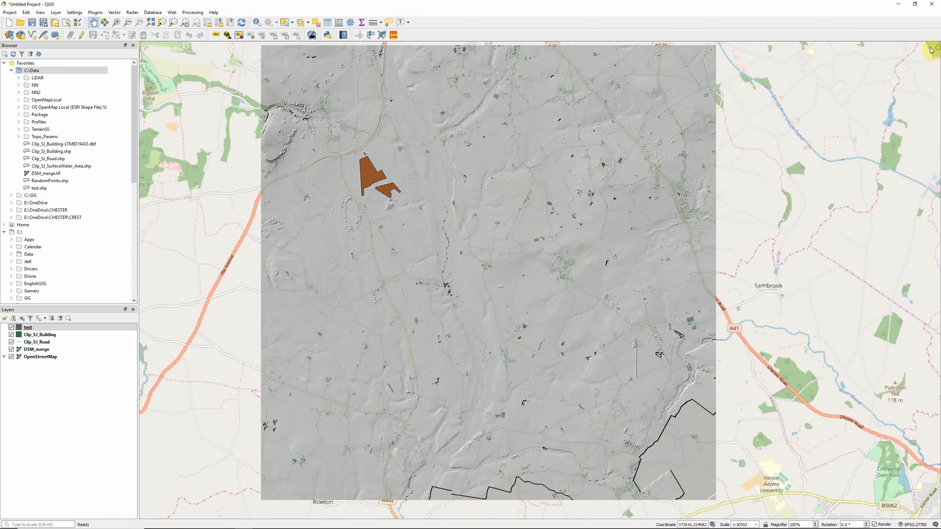
Step: Review the available raster tools, including the conversion commands, and the vector tools, including the research commands
{"action": "left_click", "coordinate": [133, 12]}
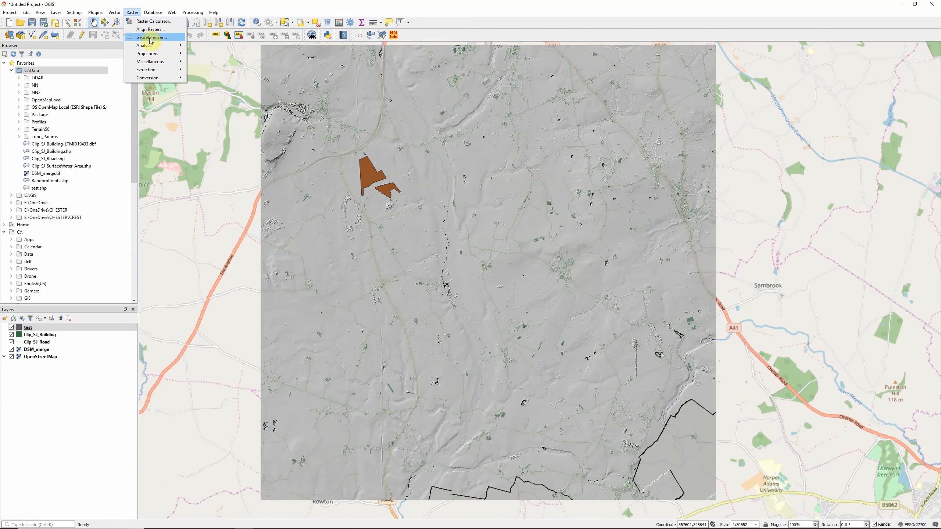
{"action": "mouse_move", "coordinate": [156, 47]}
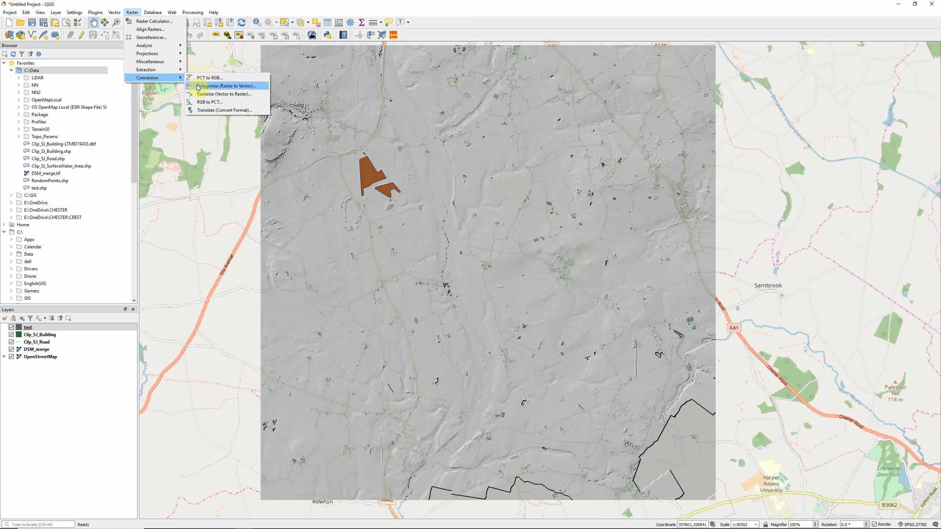
{"action": "mouse_move", "coordinate": [114, 14]}
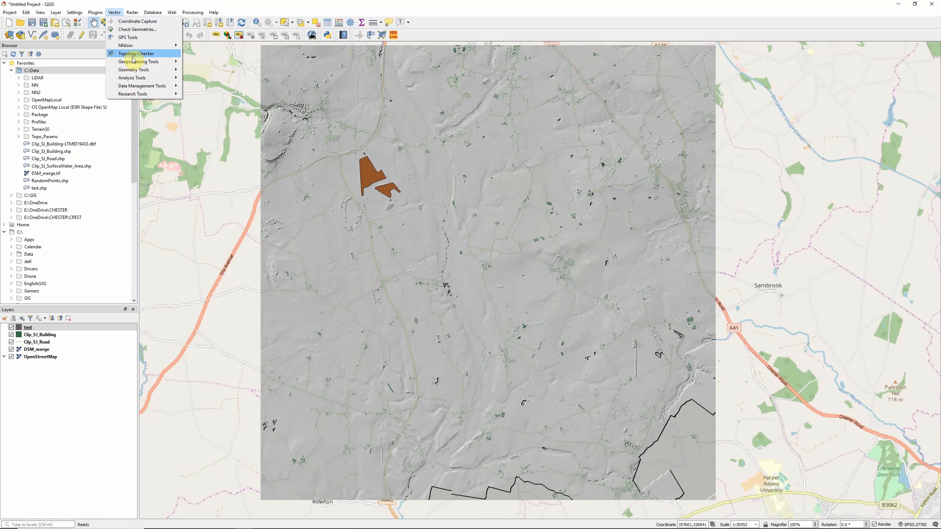
{"action": "mouse_move", "coordinate": [136, 65]}
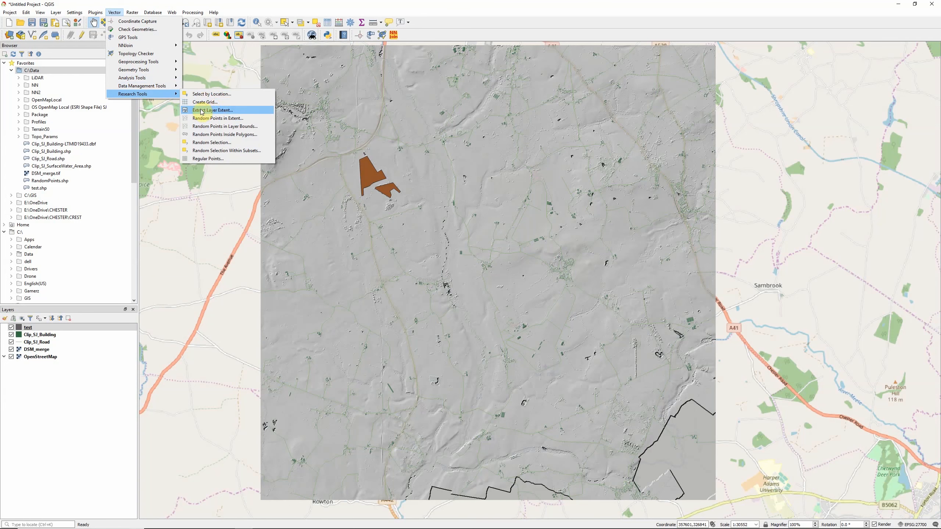
{"action": "left_click", "coordinate": [334, 1]}
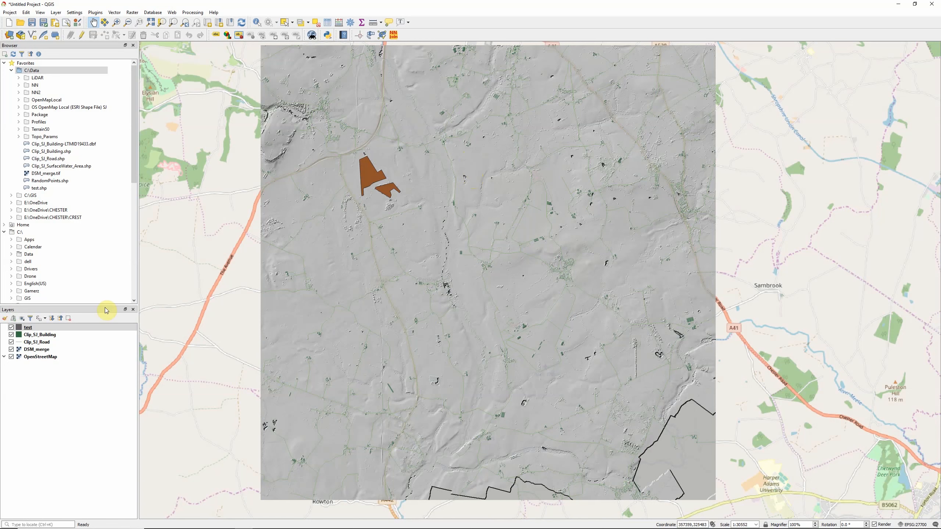
Step: Set the Clip_SJ_Road layer's symbology to Categorized on the CLASSIFICA column and classify its values
{"action": "right_click", "coordinate": [44, 344]}
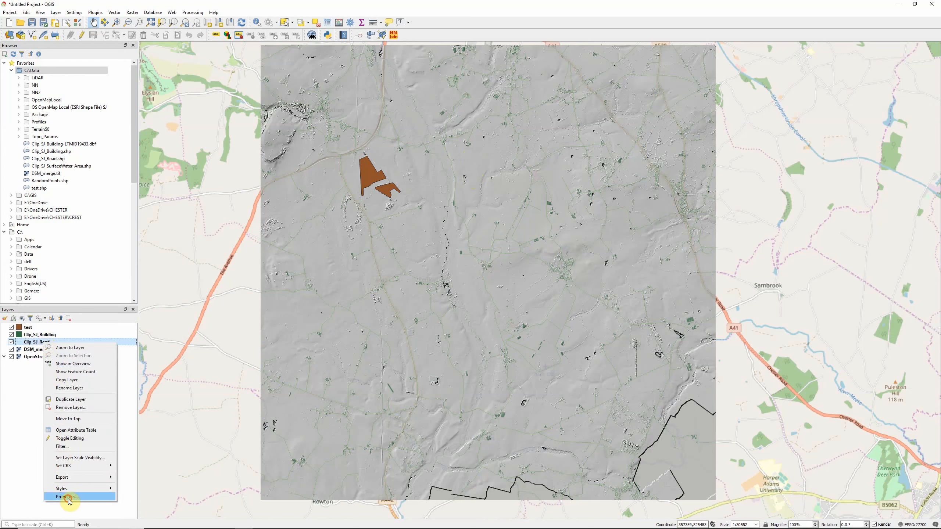
{"action": "left_click", "coordinate": [66, 497]}
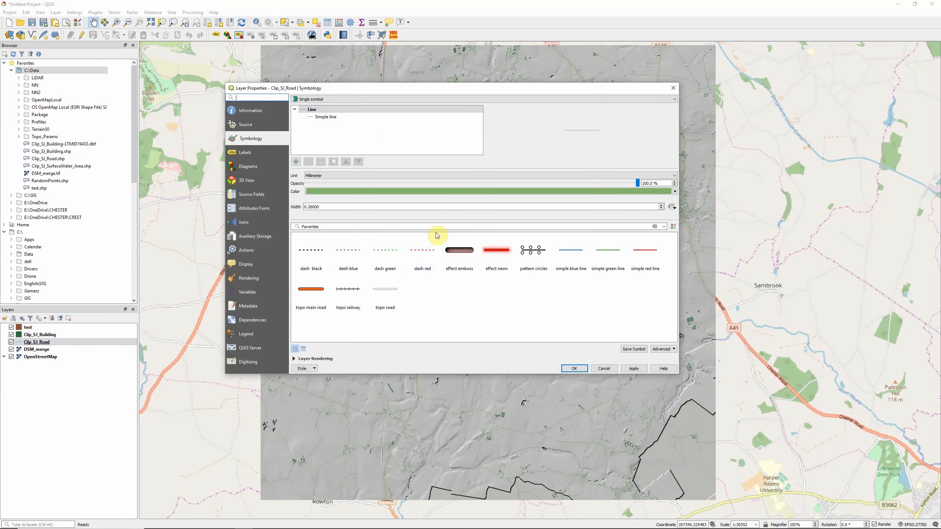
{"action": "left_click", "coordinate": [549, 102]}
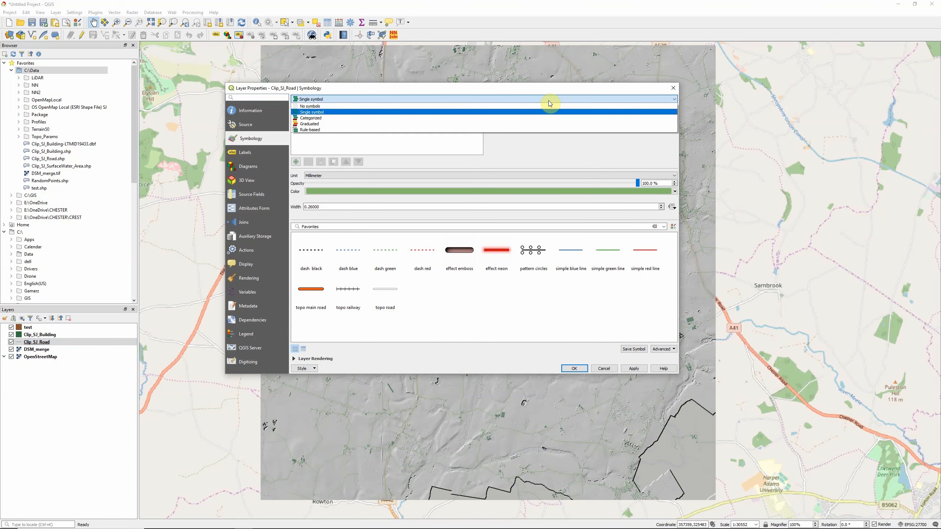
{"action": "left_click", "coordinate": [326, 119]}
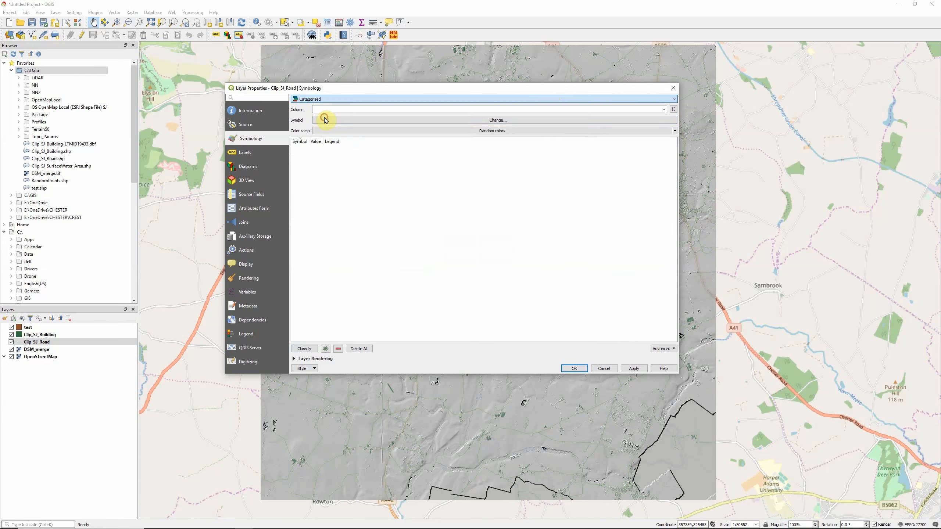
{"action": "left_click", "coordinate": [663, 110]}
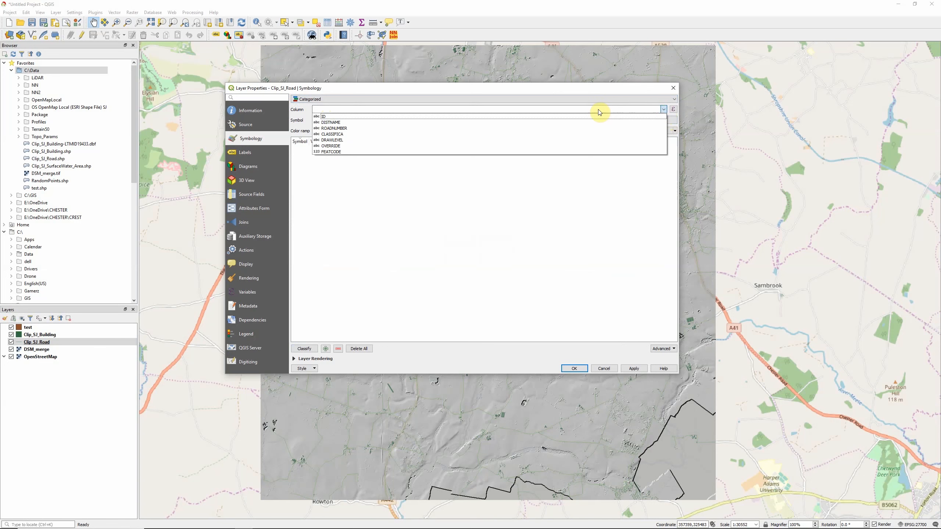
{"action": "left_click", "coordinate": [335, 136]}
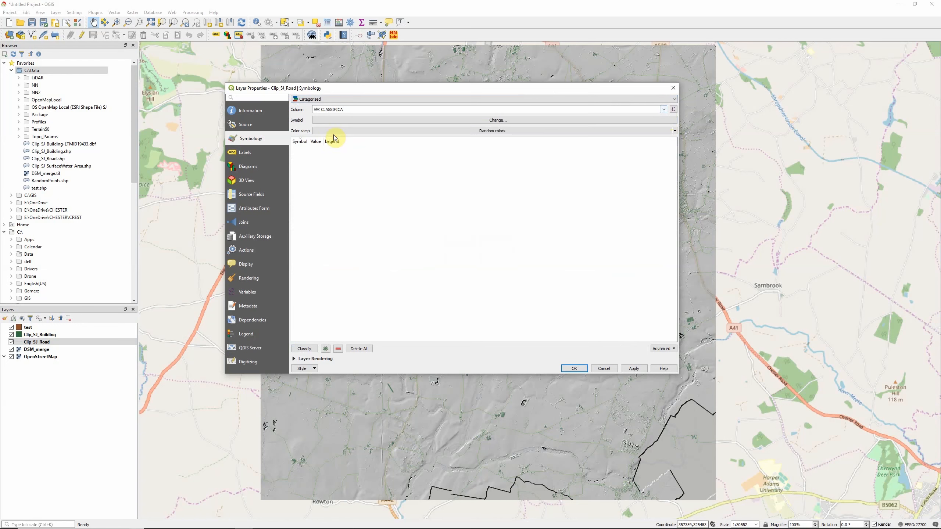
{"action": "left_click", "coordinate": [310, 351]}
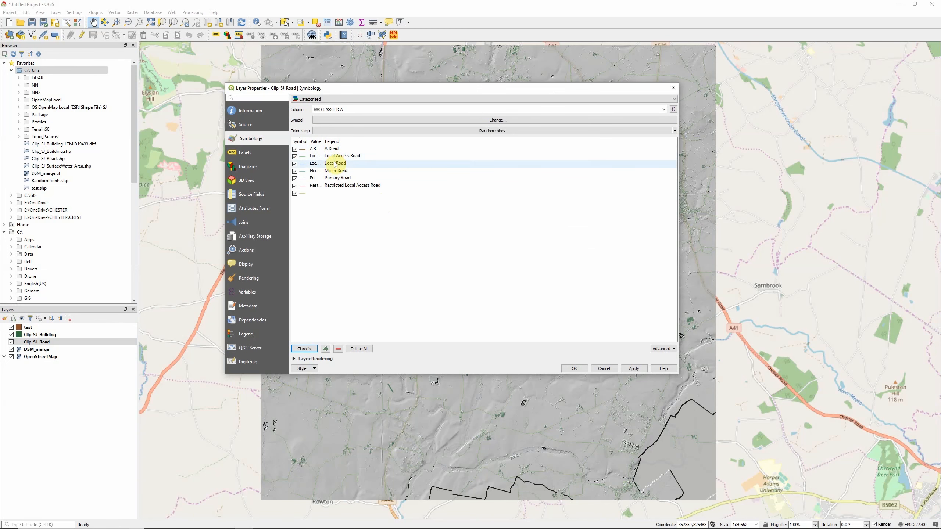
Step: Assign the topo main road symbol to the A Road category
{"action": "left_click", "coordinate": [305, 149]}
{"action": "double_click", "coordinate": [304, 150]}
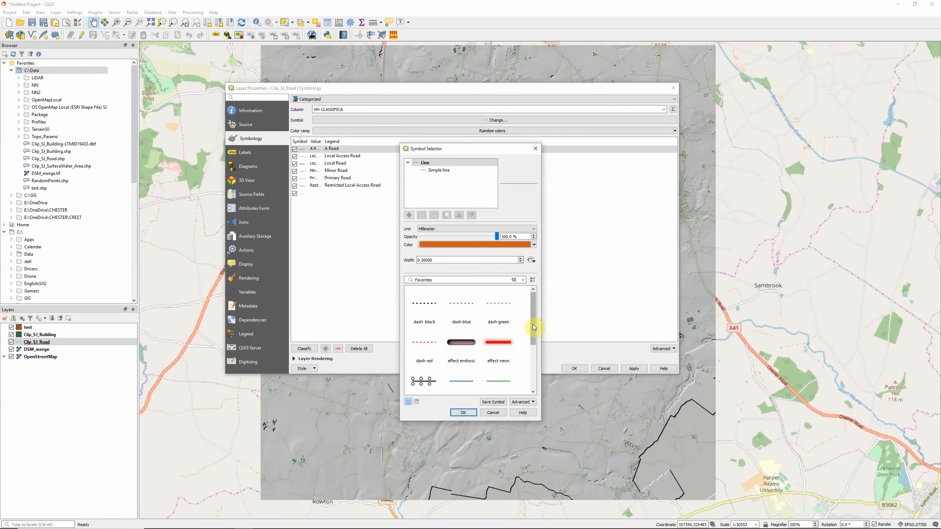
{"action": "left_click_drag", "start_coordinate": [532, 325], "coordinate": [532, 356]}
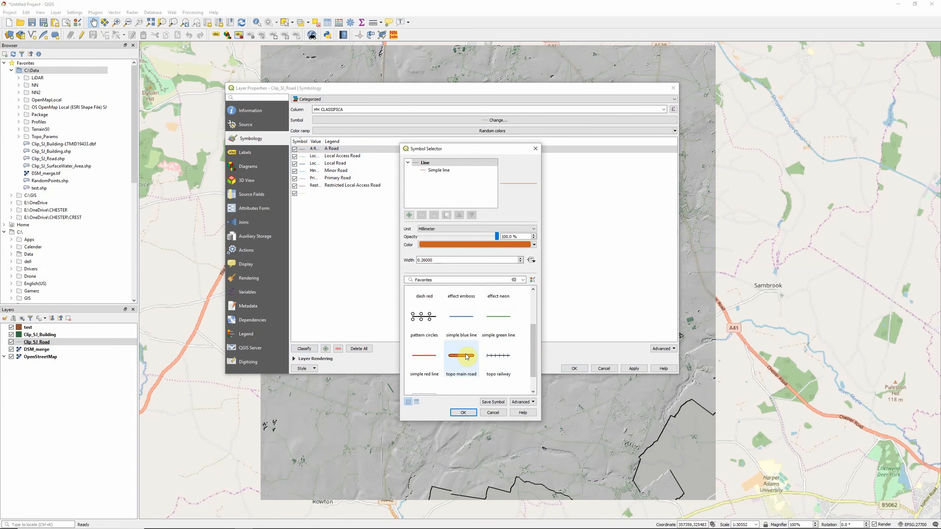
{"action": "left_click", "coordinate": [463, 355]}
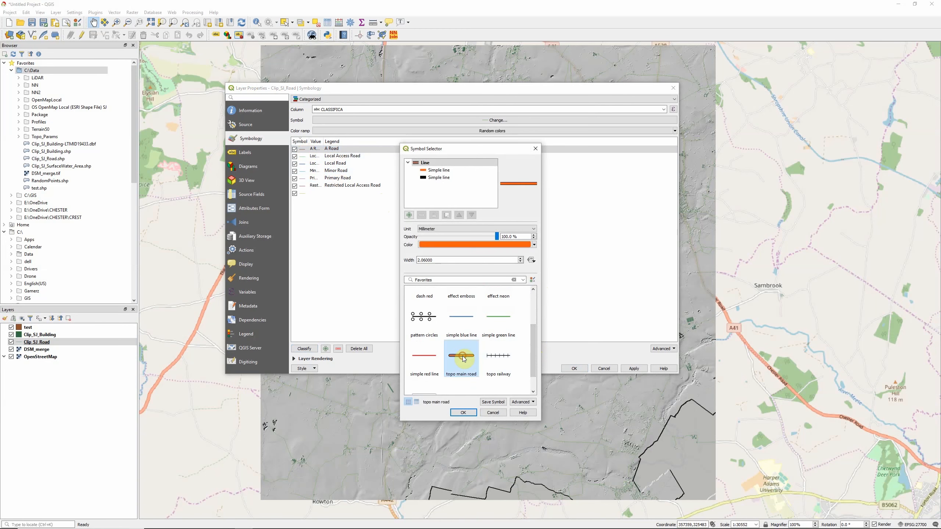
{"action": "left_click", "coordinate": [463, 414]}
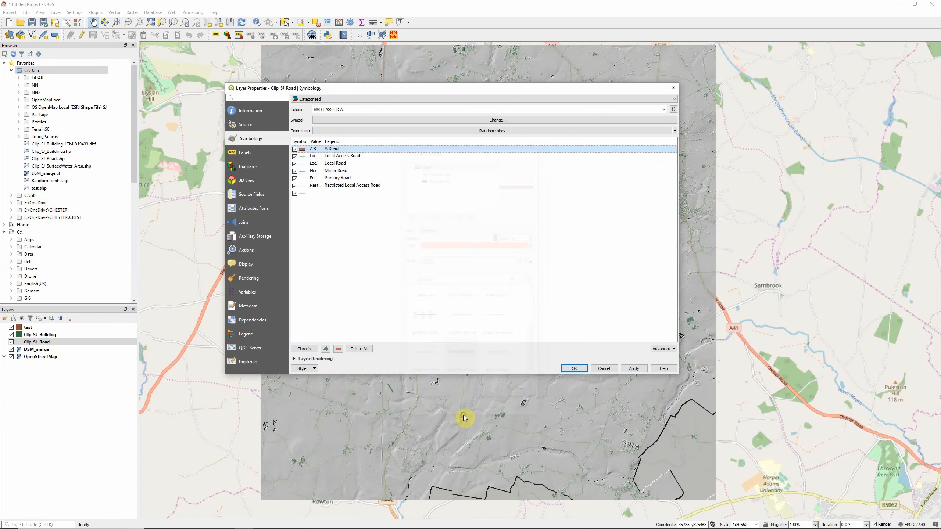
Step: Assign the simple red line symbol to the Local Access Road category
{"action": "left_click", "coordinate": [302, 159]}
{"action": "double_click", "coordinate": [302, 160]}
{"action": "left_click", "coordinate": [423, 334]}
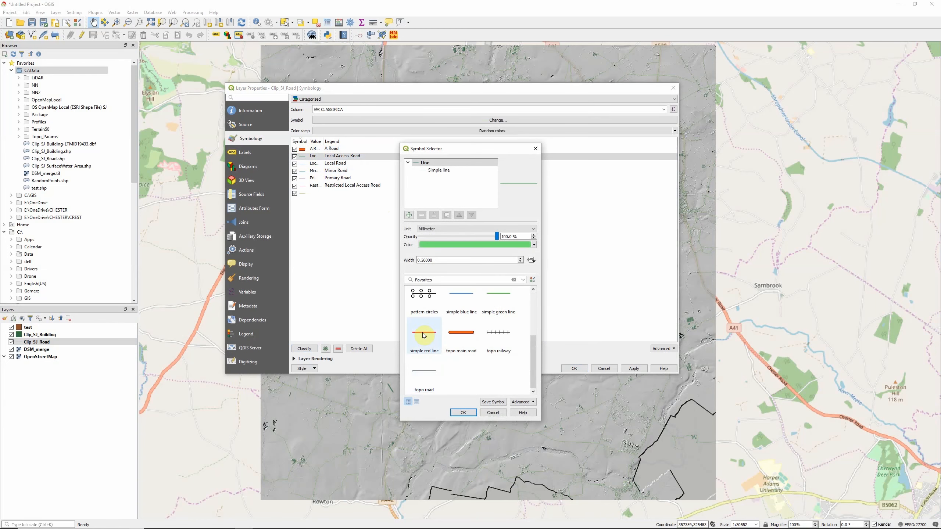
{"action": "left_click", "coordinate": [463, 412]}
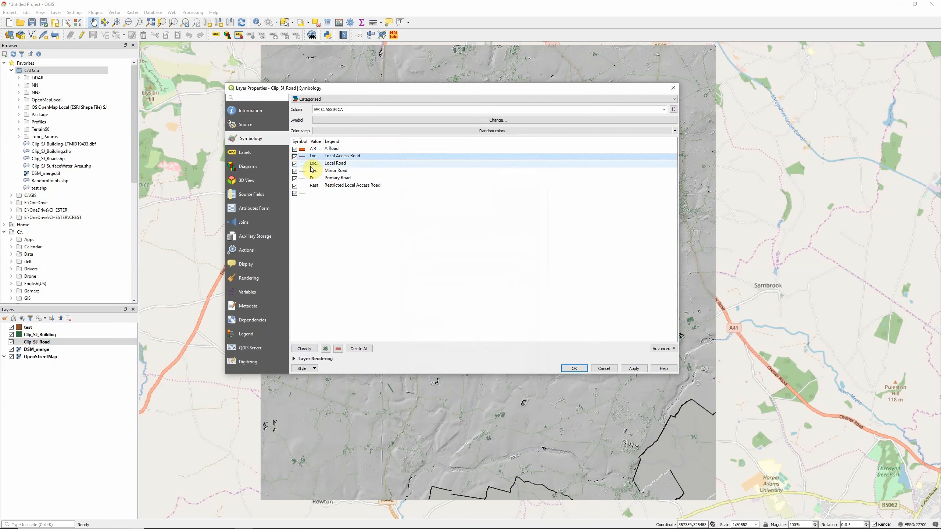
Step: Assign the simple red line symbol to the Local Road and Minor Road categories
{"action": "left_click", "coordinate": [301, 164]}
{"action": "double_click", "coordinate": [301, 164]}
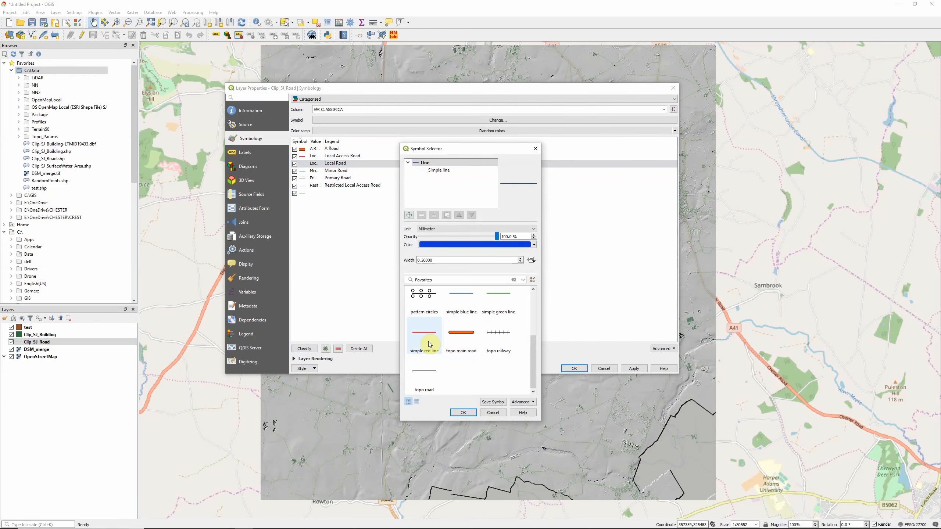
{"action": "left_click", "coordinate": [424, 334]}
{"action": "left_click", "coordinate": [460, 412]}
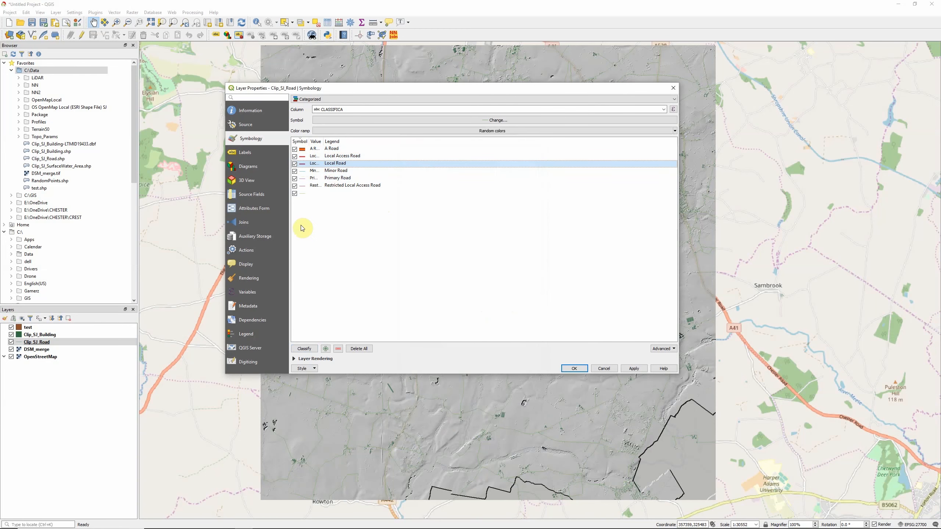
{"action": "double_click", "coordinate": [302, 171]}
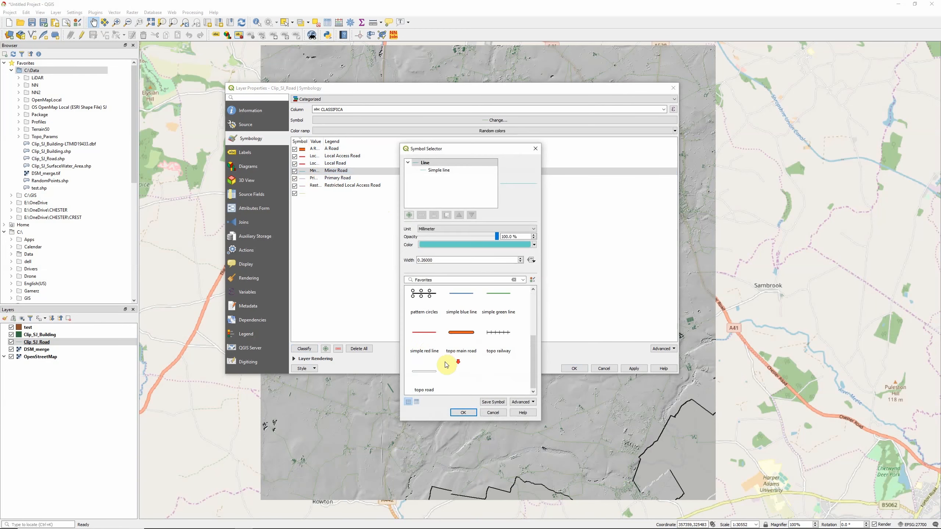
{"action": "left_click", "coordinate": [426, 338]}
{"action": "left_click", "coordinate": [463, 412]}
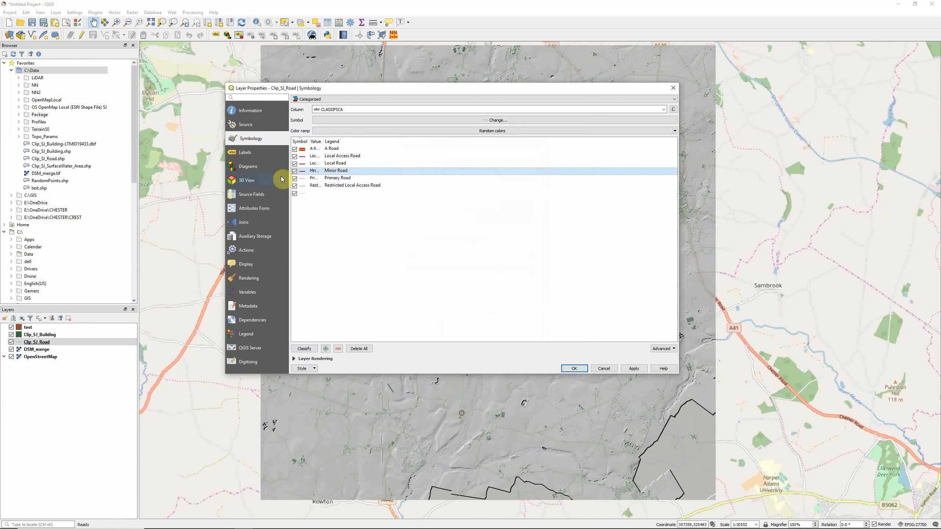
Step: Assign the simple red line symbol to the Primary Road category and set its width to 1.2 mm
{"action": "double_click", "coordinate": [302, 179]}
{"action": "scroll", "coordinate": [463, 326], "scroll_direction": "down", "scroll_amount": 2}
{"action": "left_click", "coordinate": [425, 333]}
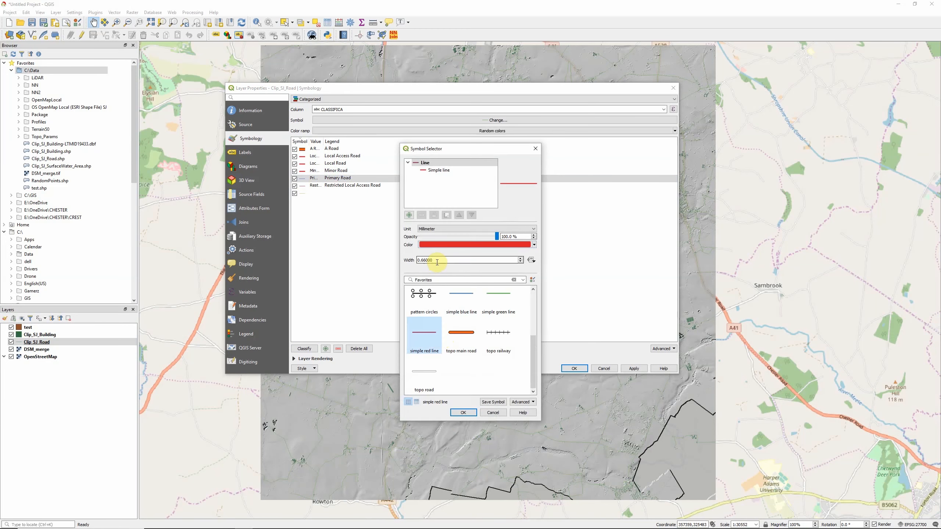
{"action": "left_click_drag", "start_coordinate": [438, 261], "coordinate": [409, 264]}
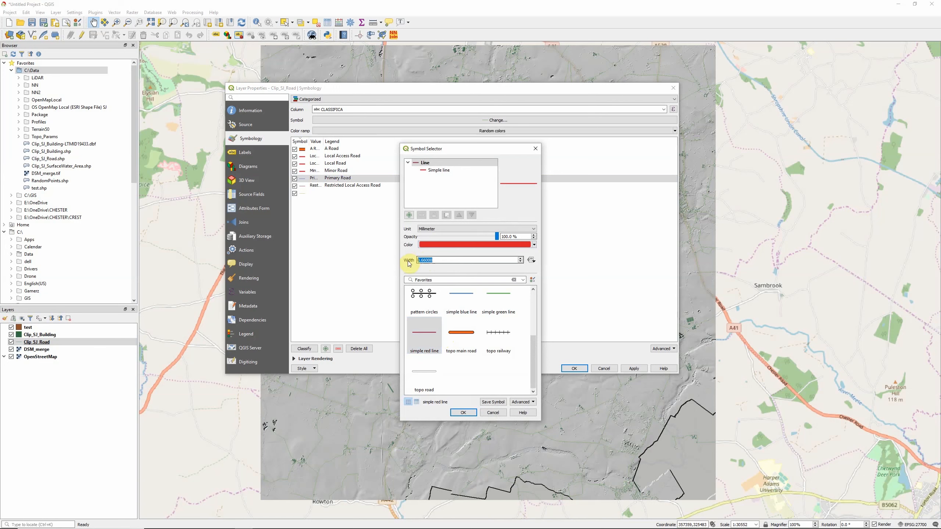
{"action": "type", "text": "1"}
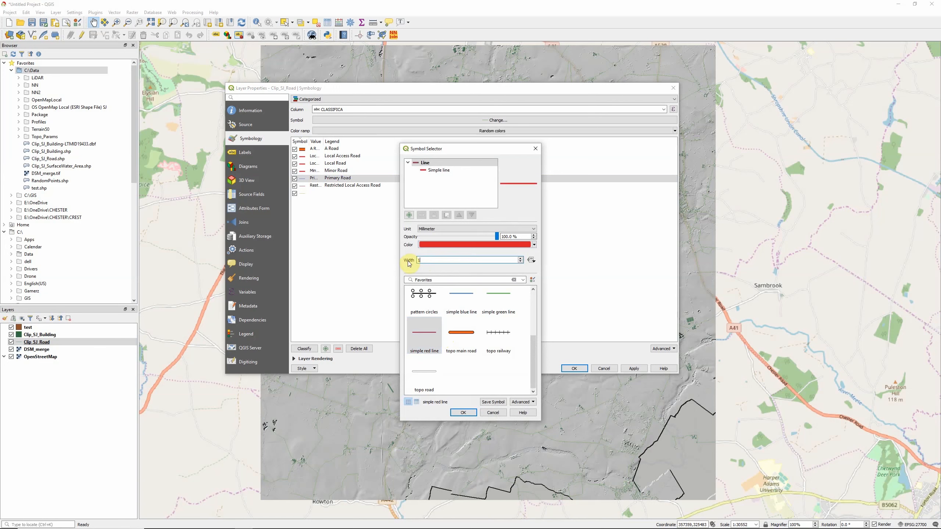
{"action": "type", "text": ".2"}
{"action": "left_click", "coordinate": [463, 413]}
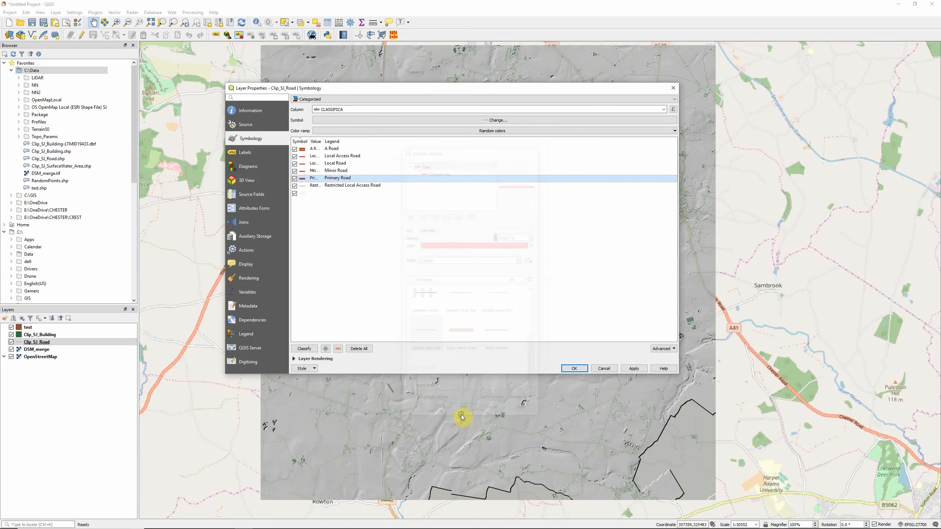
Step: Assign the dash red symbol to the Restricted Local Access Road category
{"action": "double_click", "coordinate": [302, 186]}
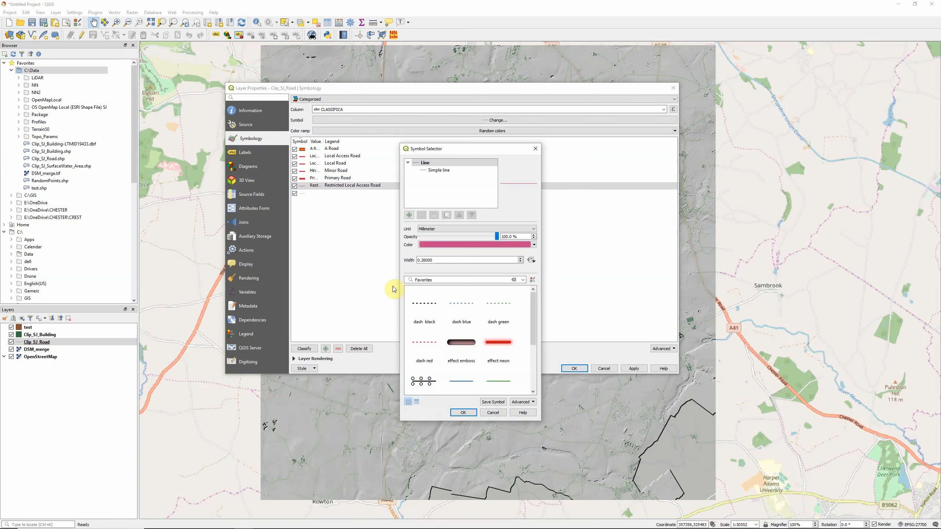
{"action": "left_click", "coordinate": [425, 349]}
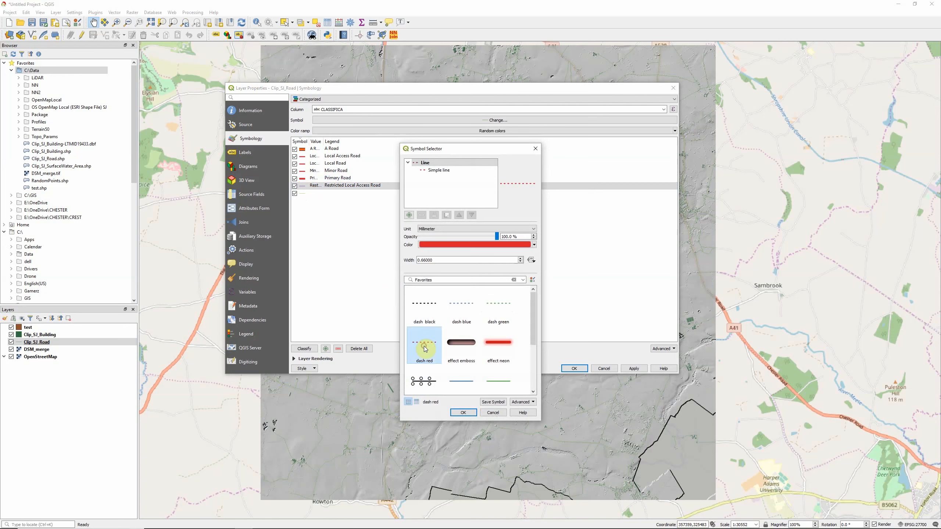
{"action": "left_click", "coordinate": [459, 413]}
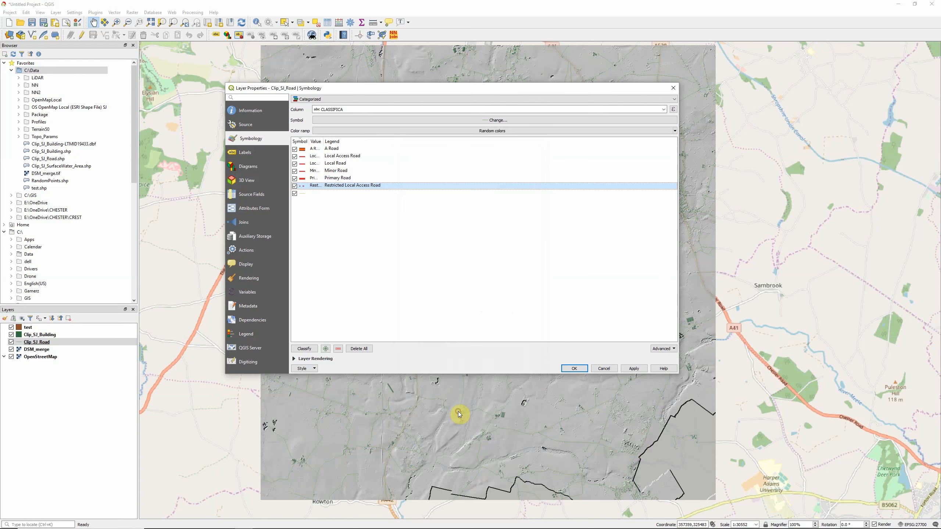
Step: Turn off the unnamed empty category and apply the categorized road style to the map
{"action": "left_click", "coordinate": [345, 197]}
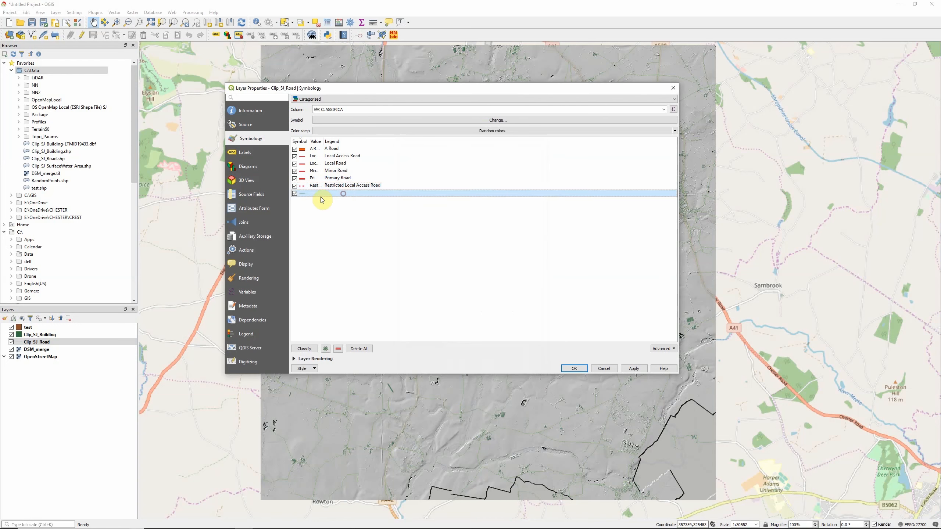
{"action": "left_click", "coordinate": [294, 193]}
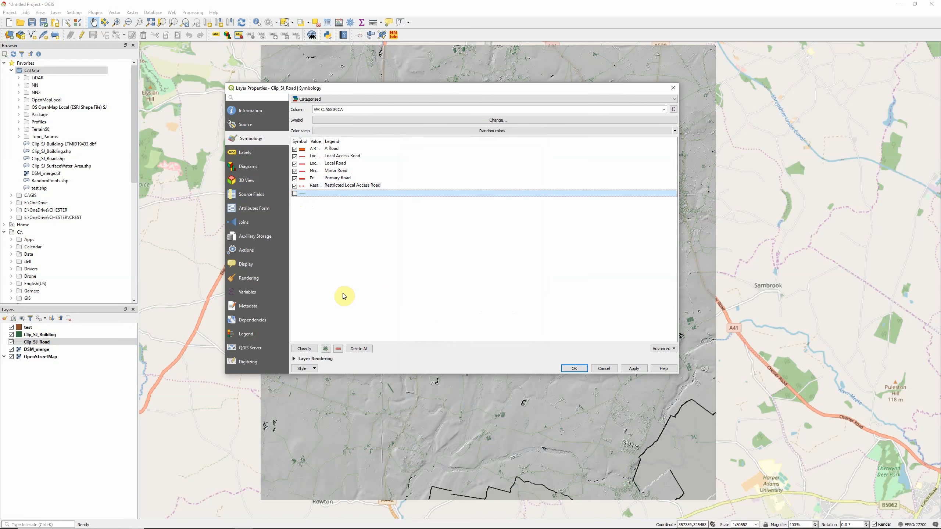
{"action": "left_click", "coordinate": [574, 368]}
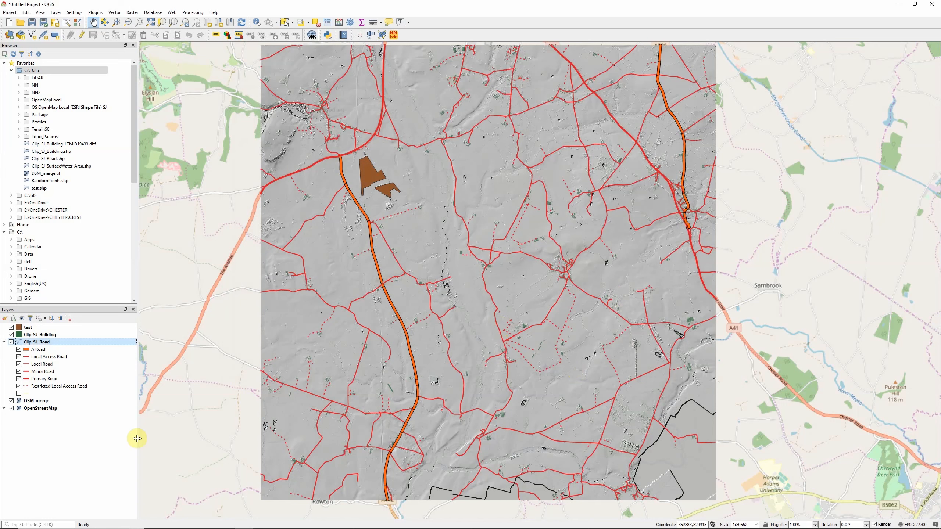
Step: Open the symbology properties of the Clip_SJ_Building layer
{"action": "right_click", "coordinate": [42, 335]}
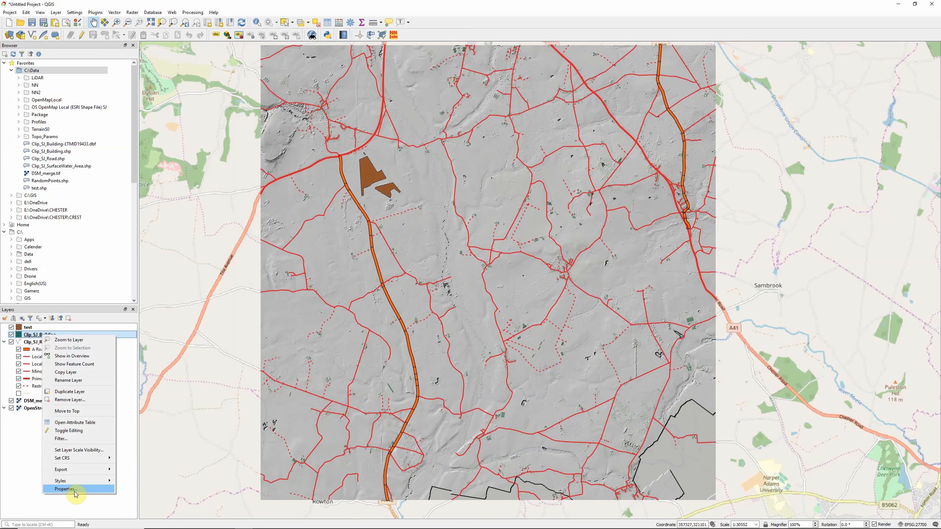
{"action": "left_click", "coordinate": [75, 490]}
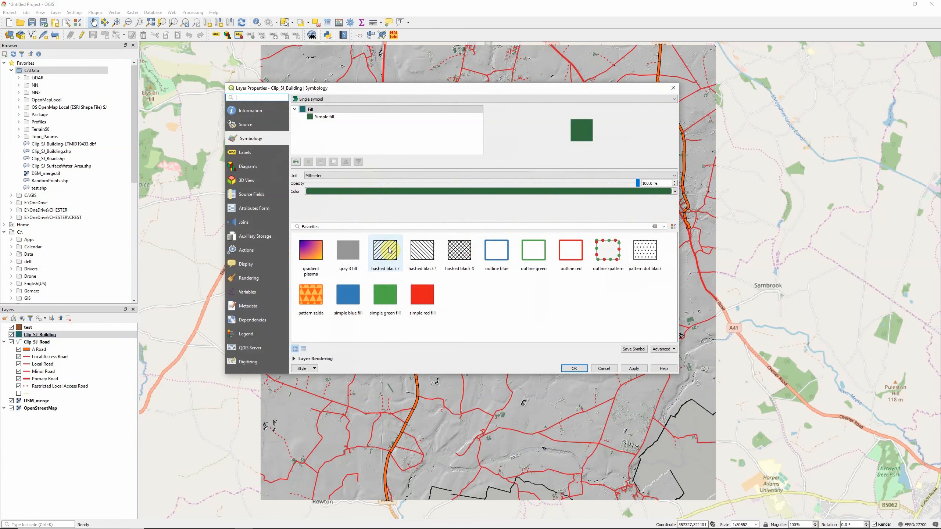
Step: Try Categorized symbology on the Height_max column for the buildings and classify all its values
{"action": "left_click", "coordinate": [334, 99]}
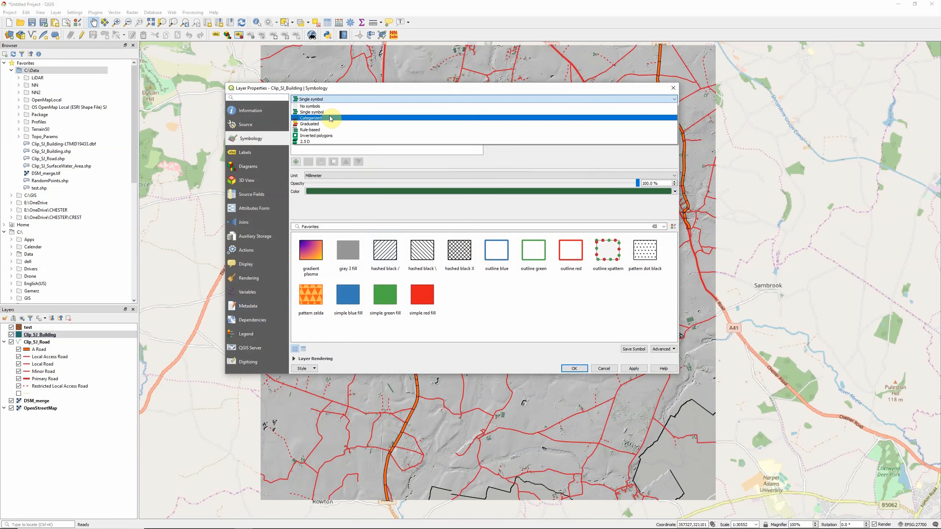
{"action": "left_click", "coordinate": [330, 118]}
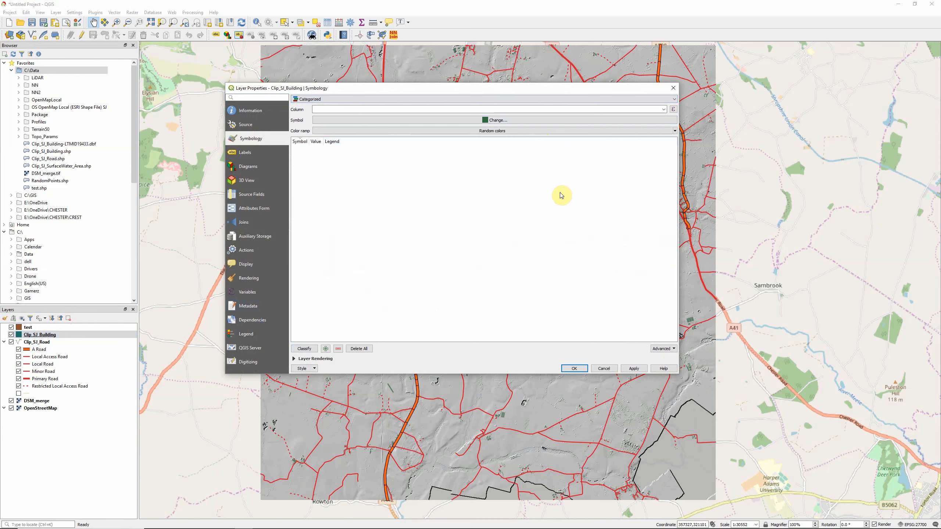
{"action": "left_click", "coordinate": [666, 111]}
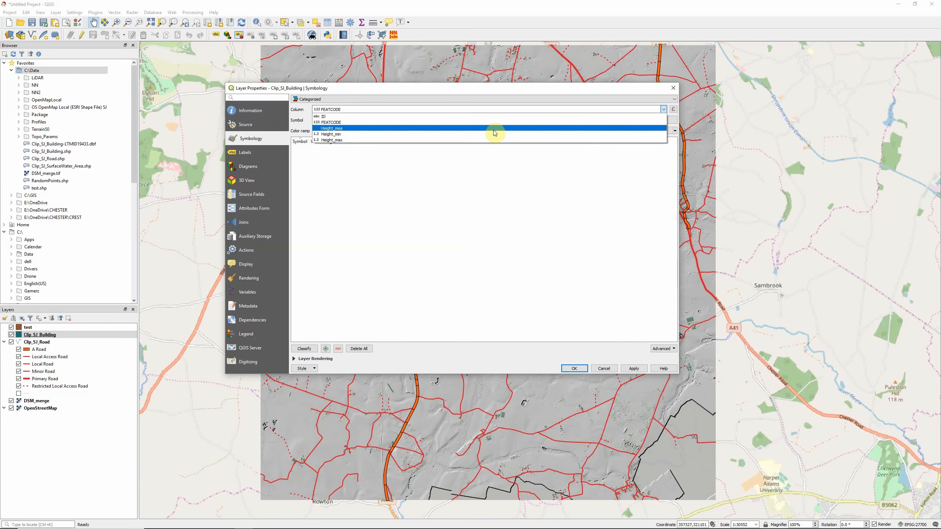
{"action": "left_click", "coordinate": [337, 141]}
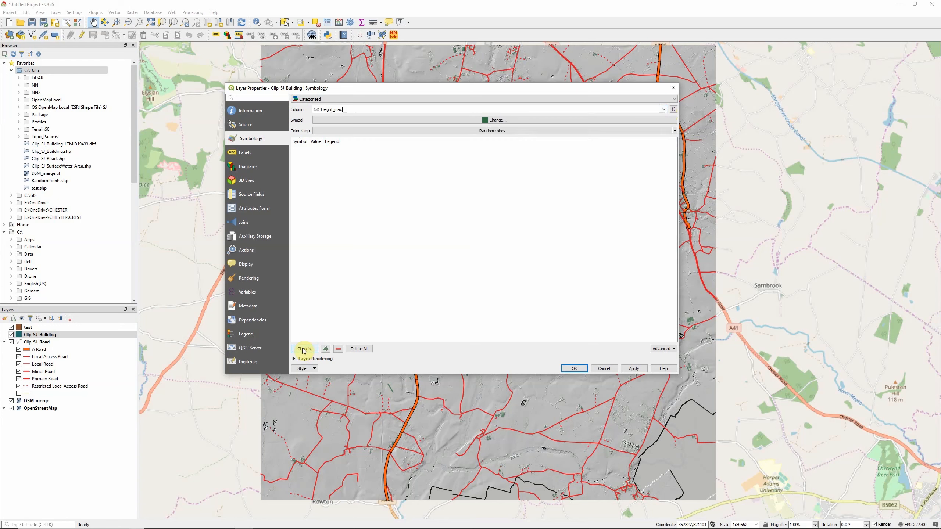
{"action": "left_click", "coordinate": [303, 350]}
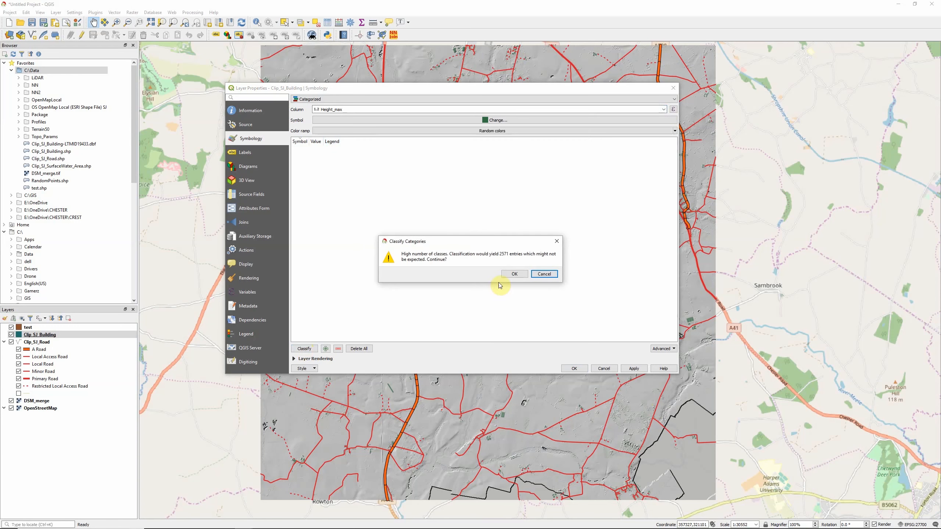
{"action": "left_click", "coordinate": [515, 274]}
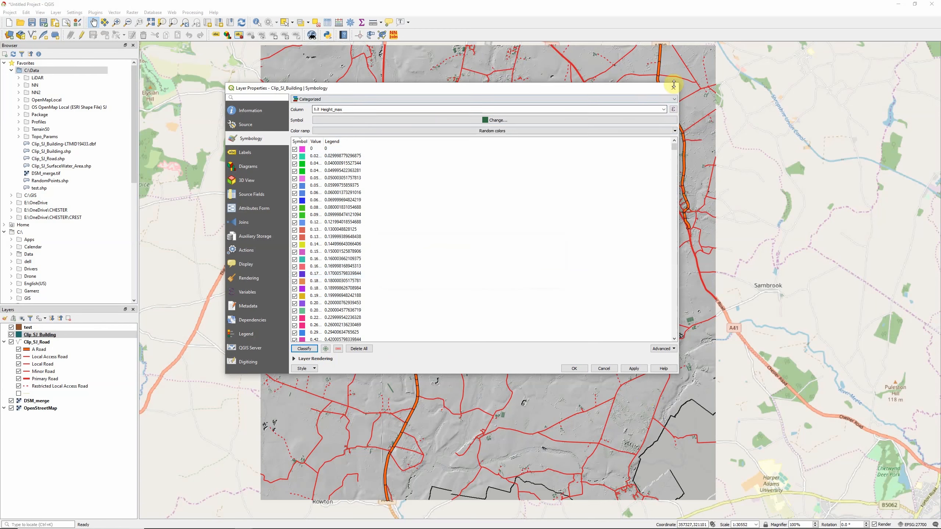
Step: Switch the building layer's symbology to Graduated on the Height_max column and classify it into equal-interval classes
{"action": "left_click", "coordinate": [673, 103]}
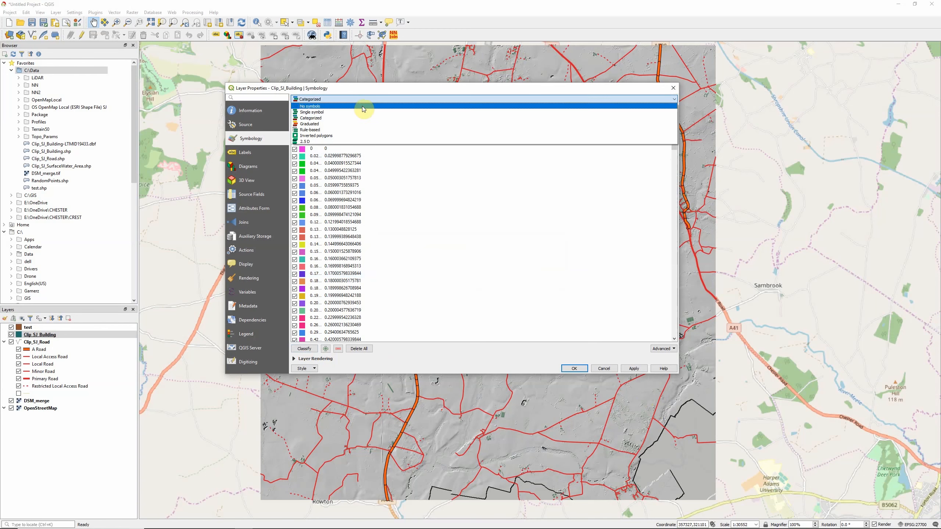
{"action": "left_click", "coordinate": [311, 125]}
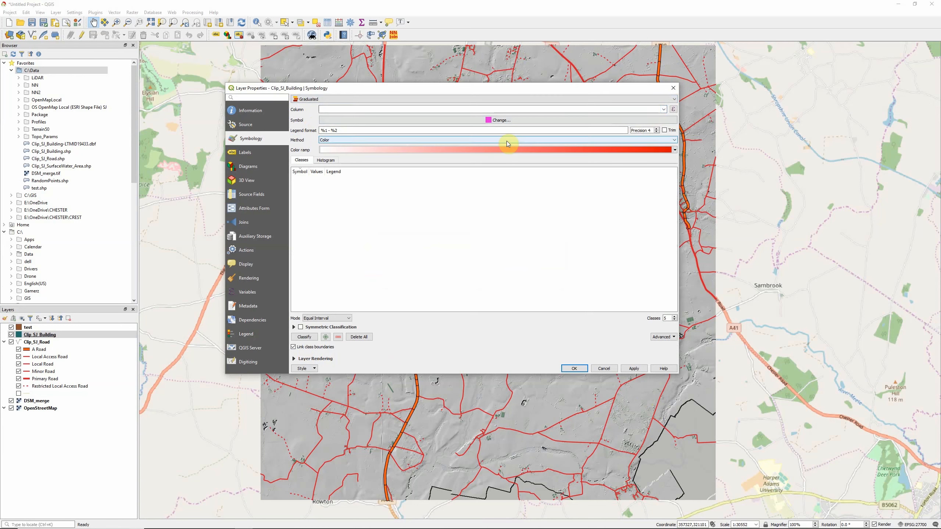
{"action": "left_click", "coordinate": [663, 109]}
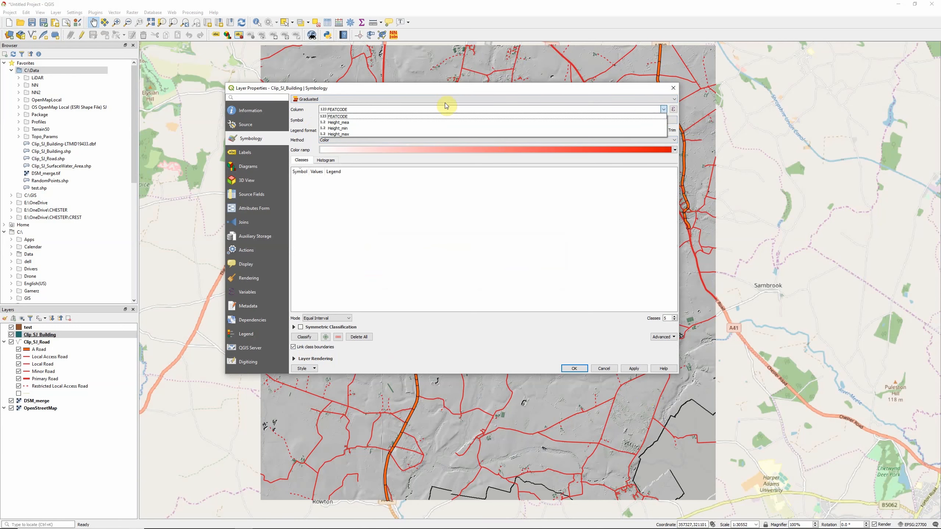
{"action": "left_click", "coordinate": [363, 134]}
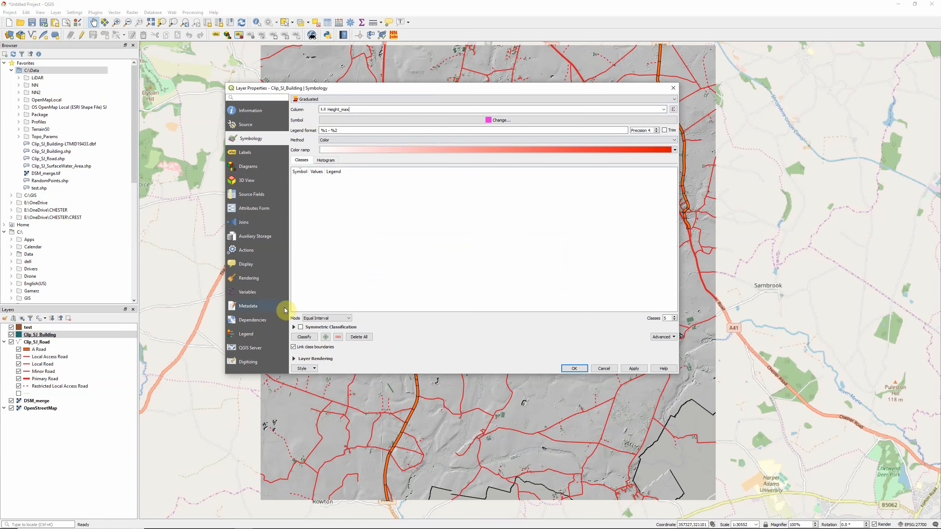
{"action": "left_click", "coordinate": [304, 336]}
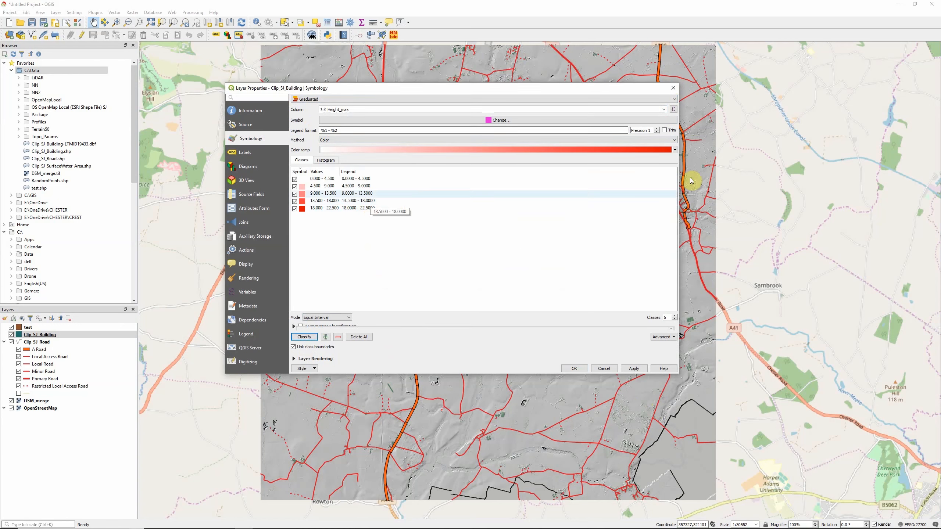
Step: Use the Blues color ramp for the building height classes and apply the style to the map
{"action": "left_click", "coordinate": [674, 150]}
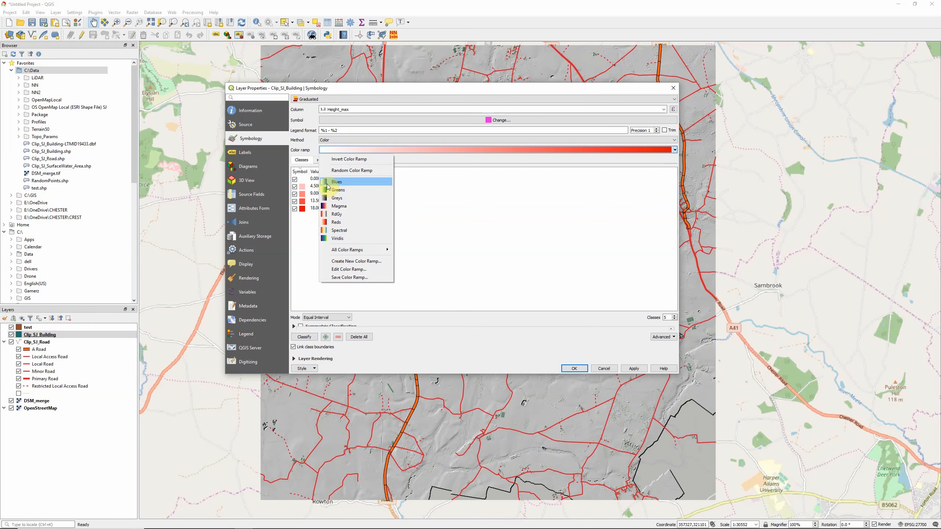
{"action": "left_click", "coordinate": [327, 187]}
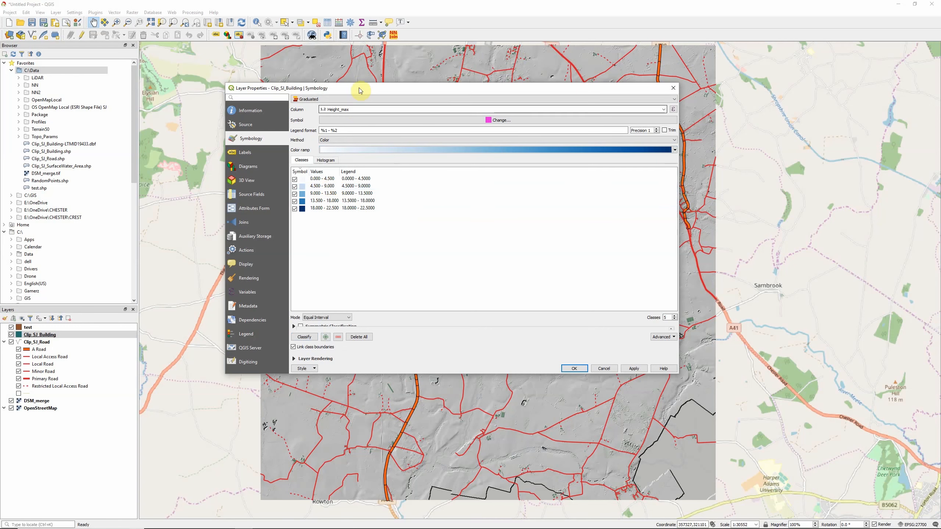
{"action": "left_click_drag", "start_coordinate": [419, 89], "coordinate": [526, 103]}
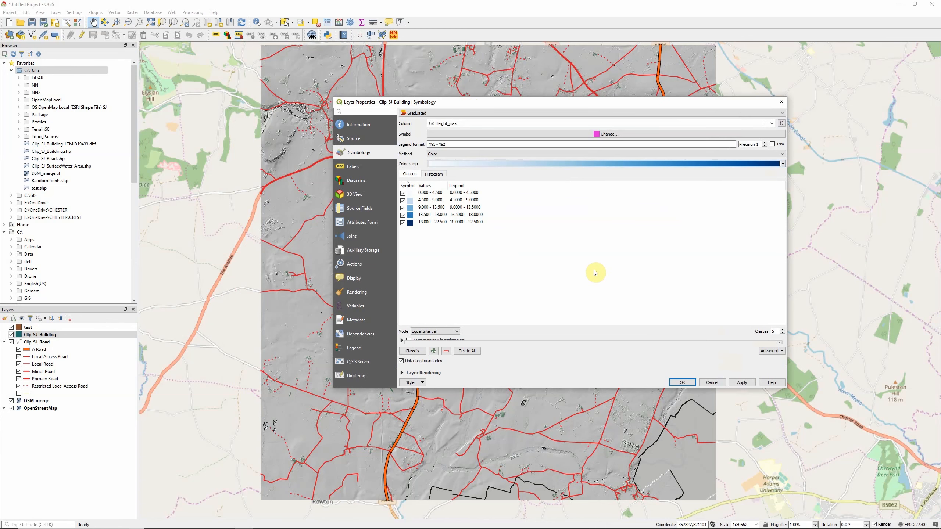
{"action": "left_click", "coordinate": [675, 384]}
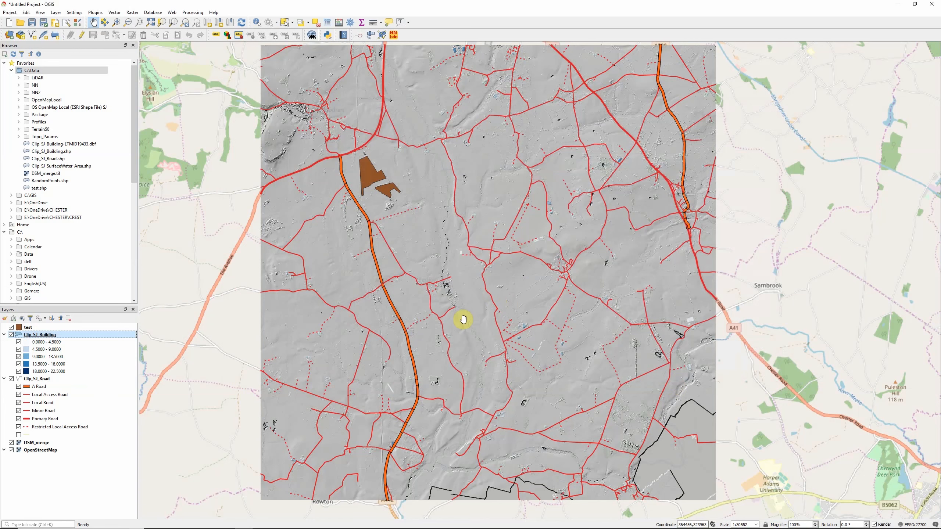
Step: Change the test layer's symbol to simple green fill and apply it
{"action": "left_click", "coordinate": [18, 328]}
{"action": "double_click", "coordinate": [18, 330]}
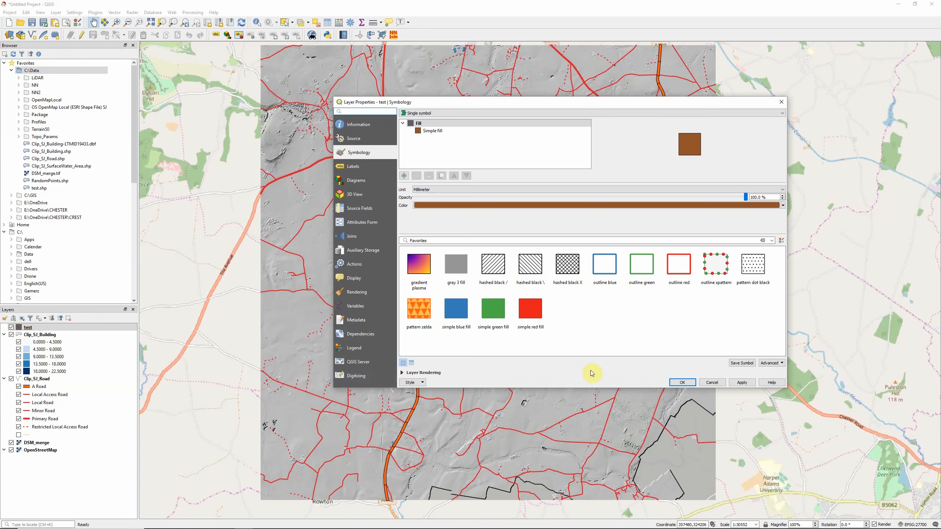
{"action": "left_click", "coordinate": [491, 313]}
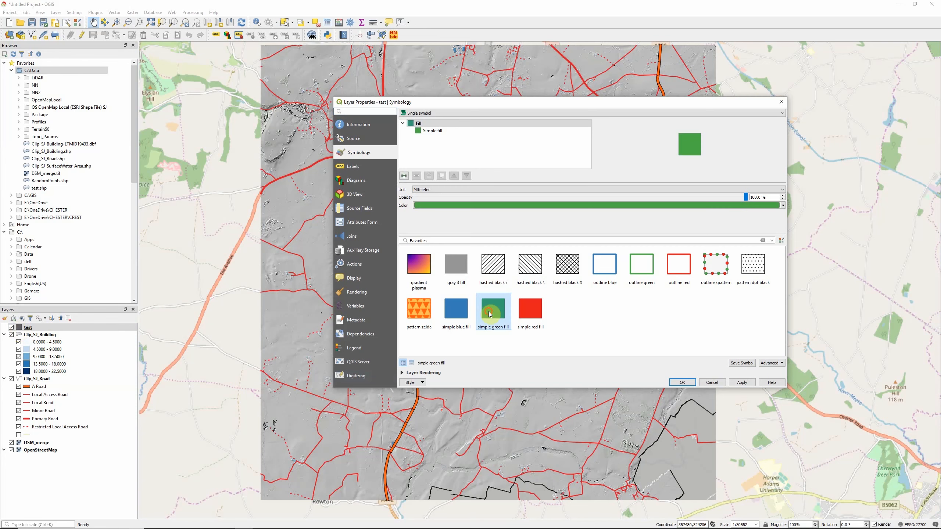
{"action": "left_click", "coordinate": [682, 382]}
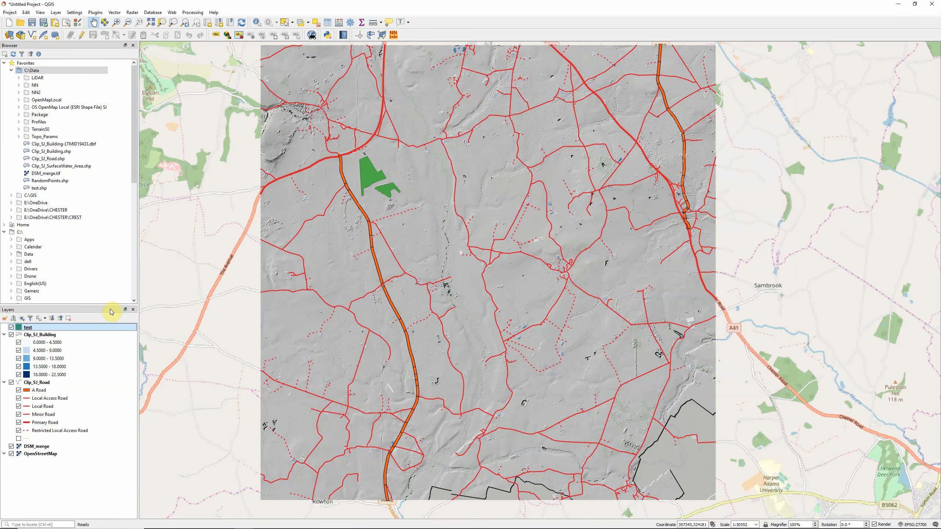
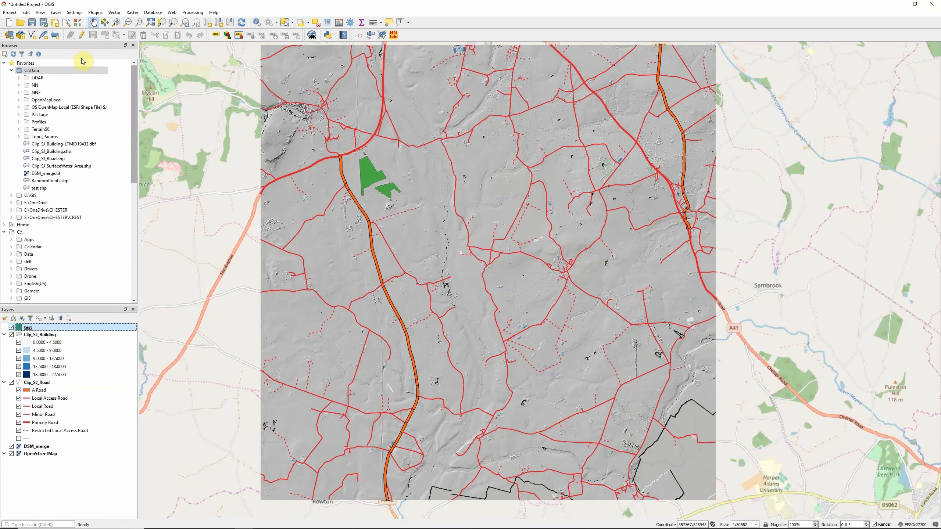
Step: Create a new print layout titled test
{"action": "left_click", "coordinate": [10, 14]}
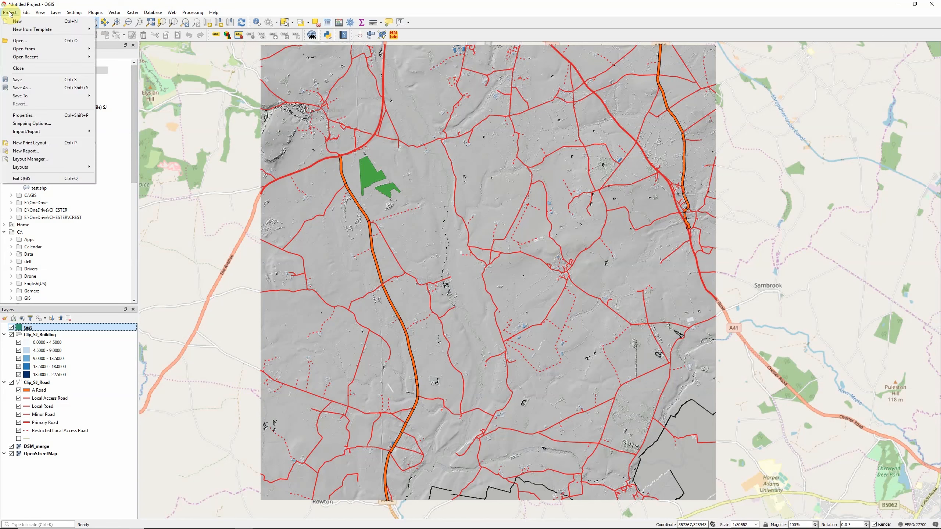
{"action": "left_click", "coordinate": [24, 144]}
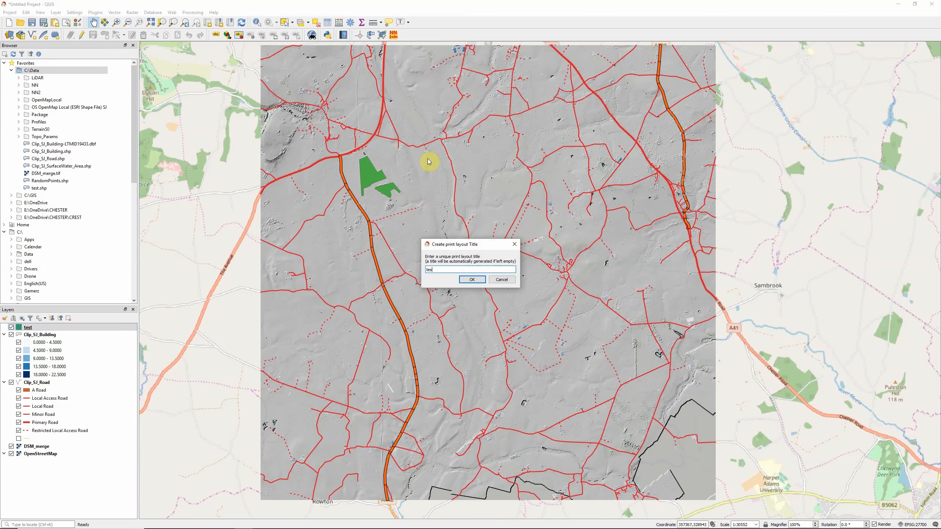
{"action": "left_click", "coordinate": [474, 280]}
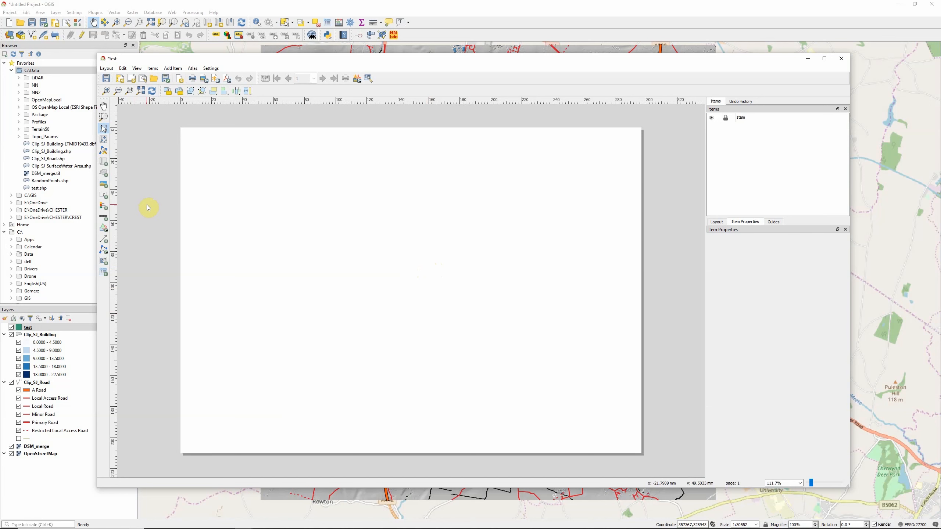
Step: Add a map item spanning nearly the full width of the page, leaving the lower part of the page free
{"action": "left_click", "coordinate": [105, 165]}
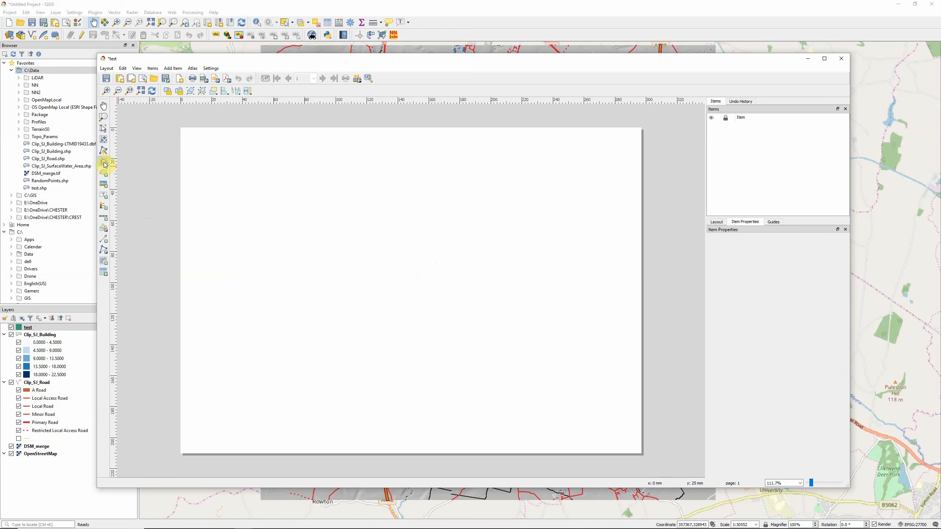
{"action": "left_click_drag", "start_coordinate": [193, 139], "coordinate": [632, 393]}
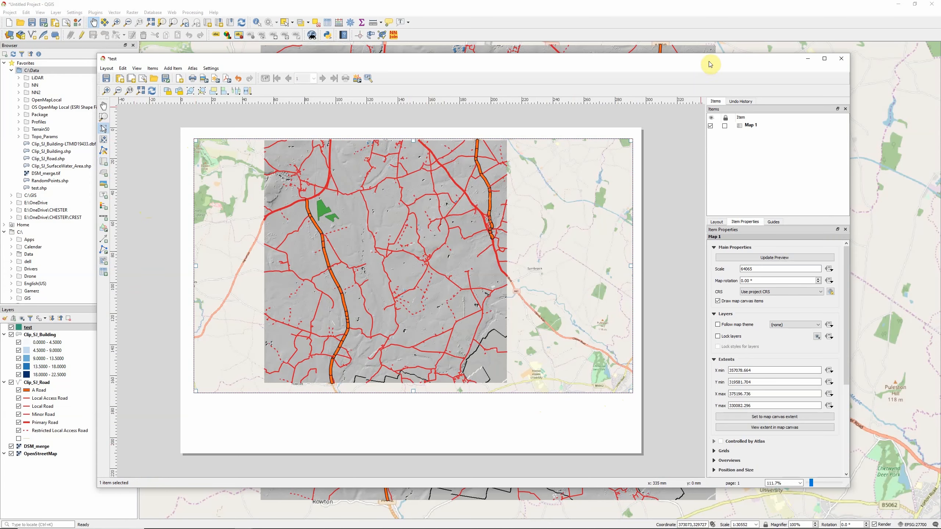
{"action": "left_click_drag", "start_coordinate": [709, 66], "coordinate": [718, 311]}
{"action": "left_click_drag", "start_coordinate": [718, 484], "coordinate": [736, 36]}
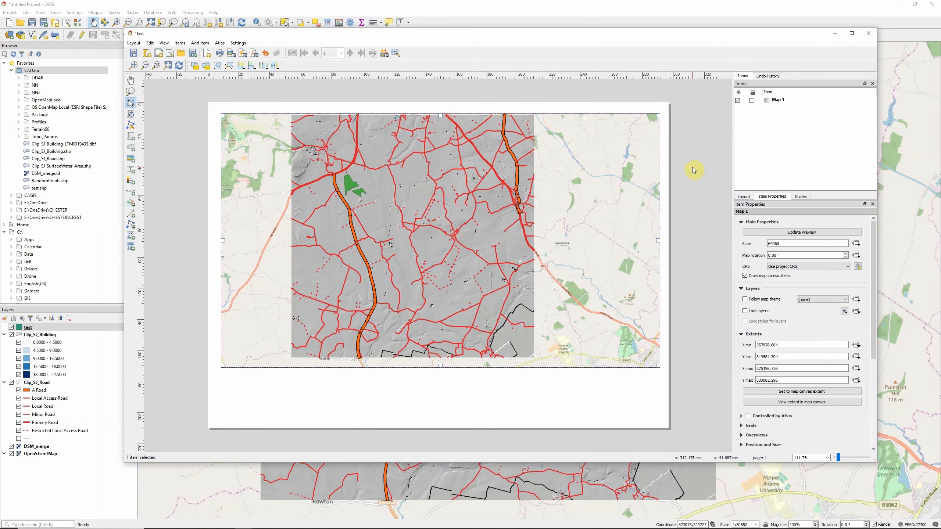
Step: Zoom the main map canvas in on the DSM area and set the layout map to the canvas extent
{"action": "left_click", "coordinate": [551, 7]}
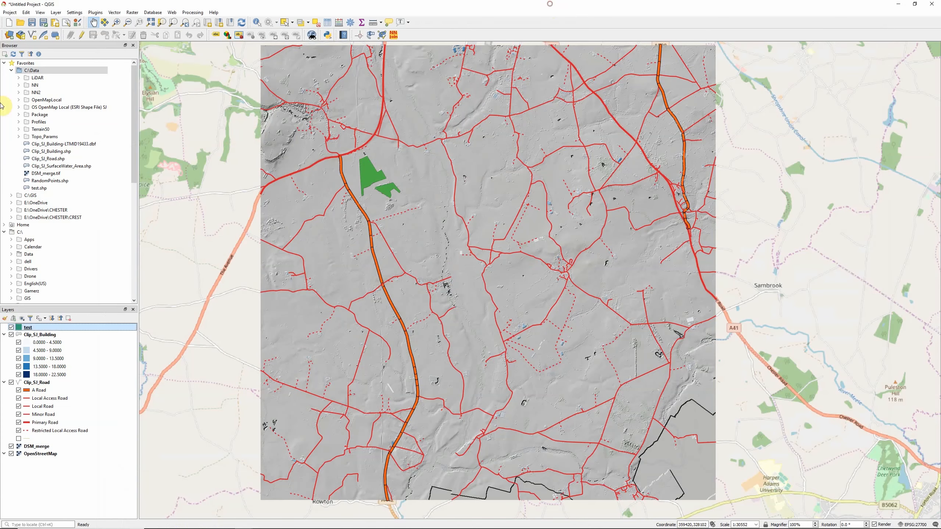
{"action": "left_click", "coordinate": [115, 24]}
{"action": "left_click_drag", "start_coordinate": [321, 80], "coordinate": [678, 445]}
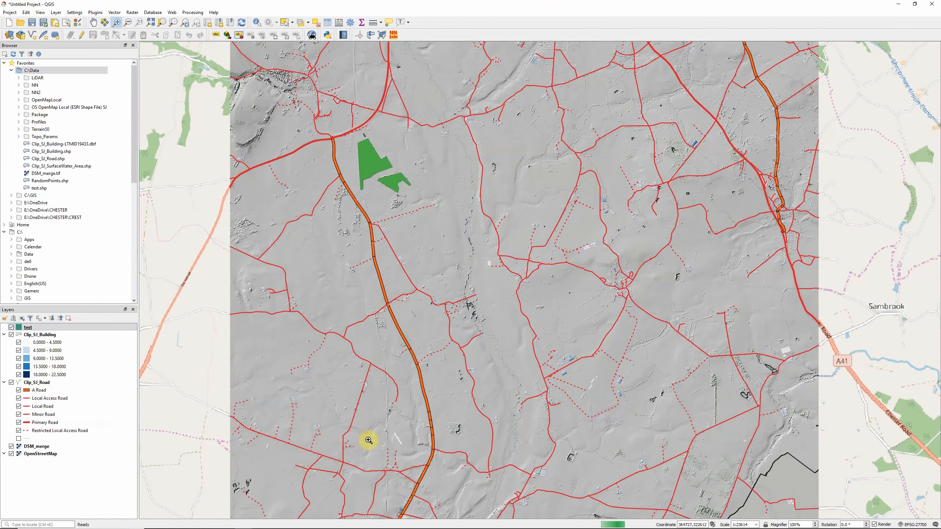
{"action": "mouse_move", "coordinate": [226, 526]}
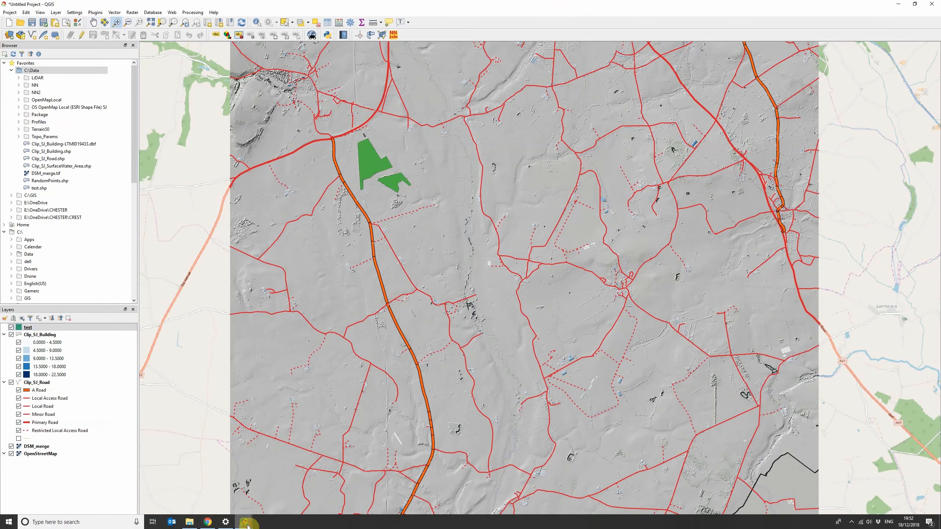
{"action": "left_click", "coordinate": [271, 497]}
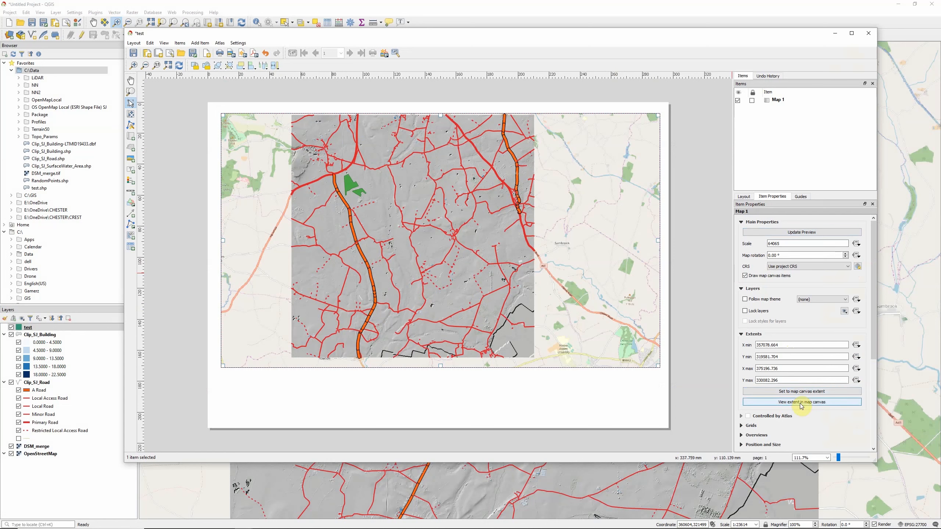
{"action": "left_click", "coordinate": [806, 392]}
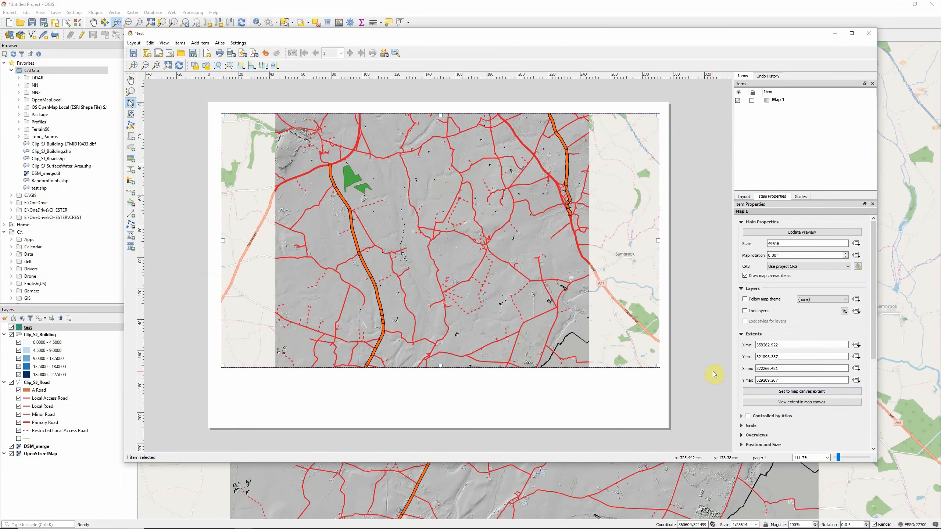
Step: Add a legend along the left side of the layout page and narrow the map from its left edge to make room
{"action": "left_click_drag", "start_coordinate": [414, 32], "coordinate": [391, 47]}
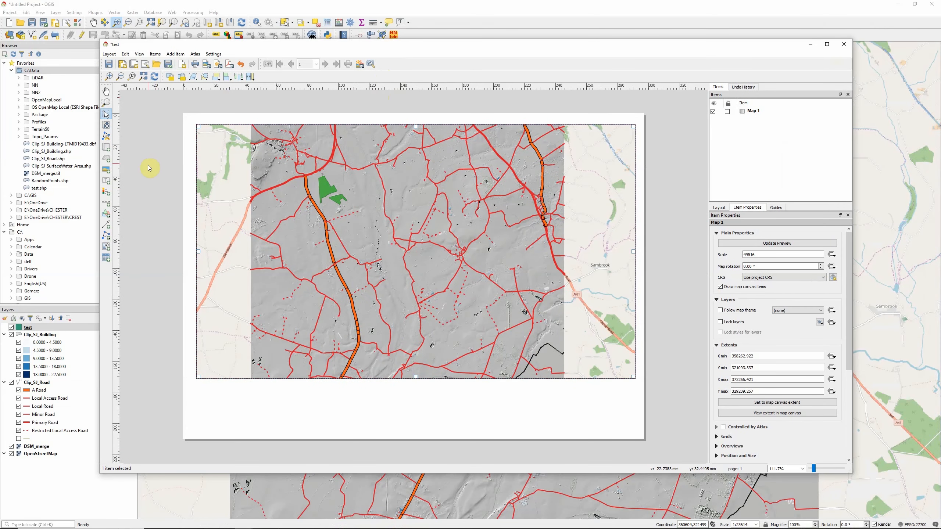
{"action": "left_click", "coordinate": [176, 54]}
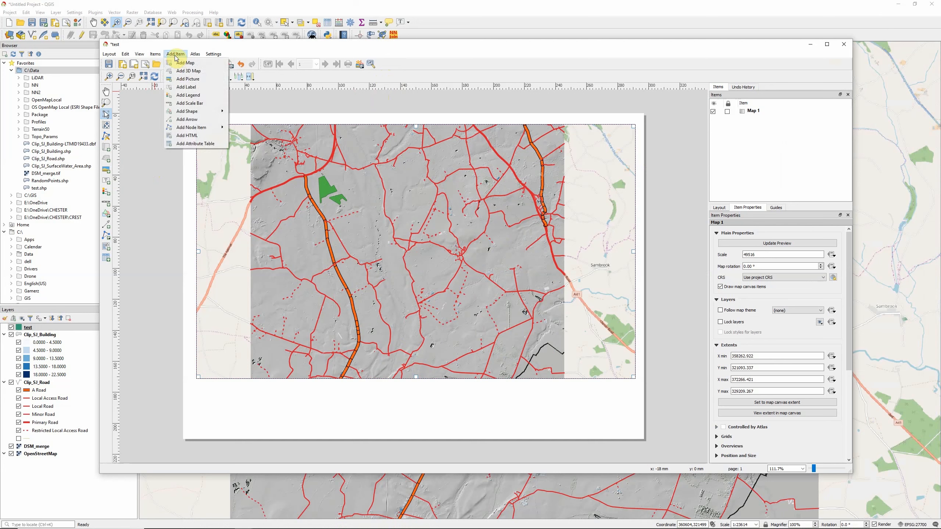
{"action": "left_click", "coordinate": [181, 94]}
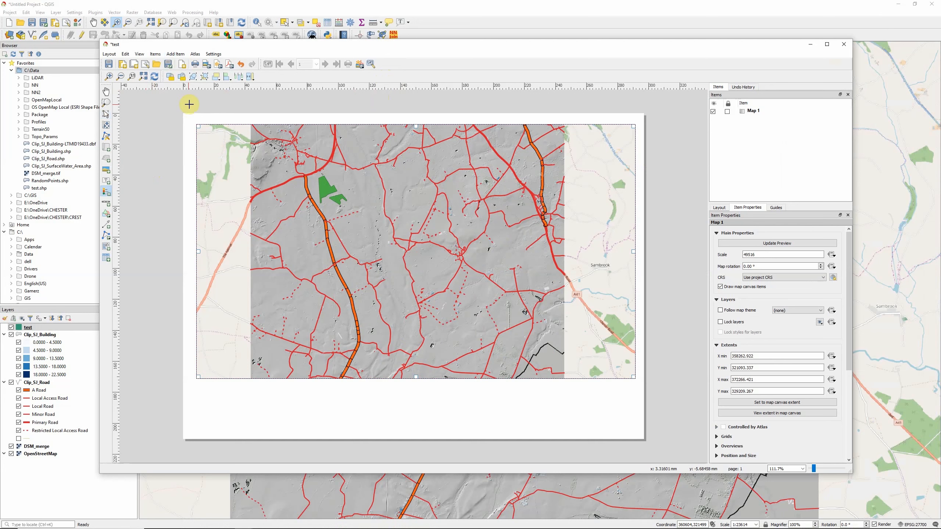
{"action": "left_click_drag", "start_coordinate": [199, 385], "coordinate": [320, 432]}
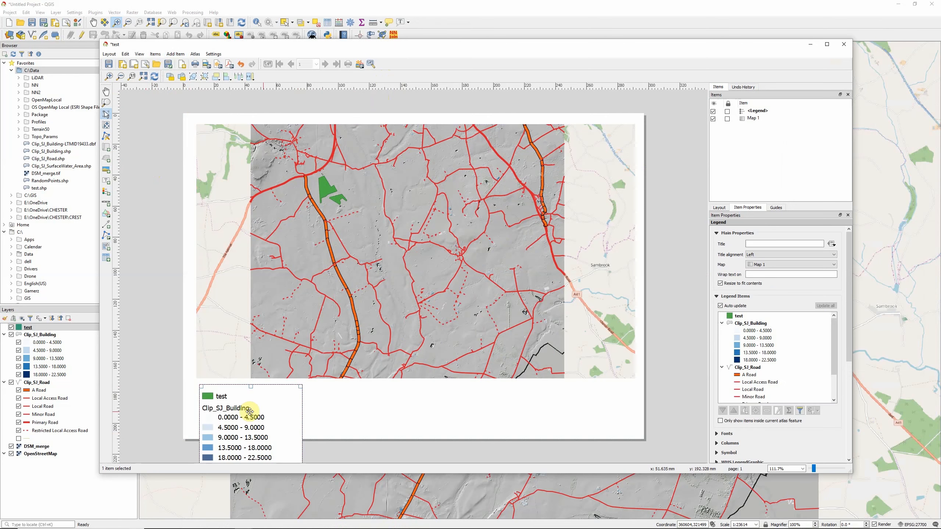
{"action": "left_click_drag", "start_coordinate": [262, 407], "coordinate": [257, 160]}
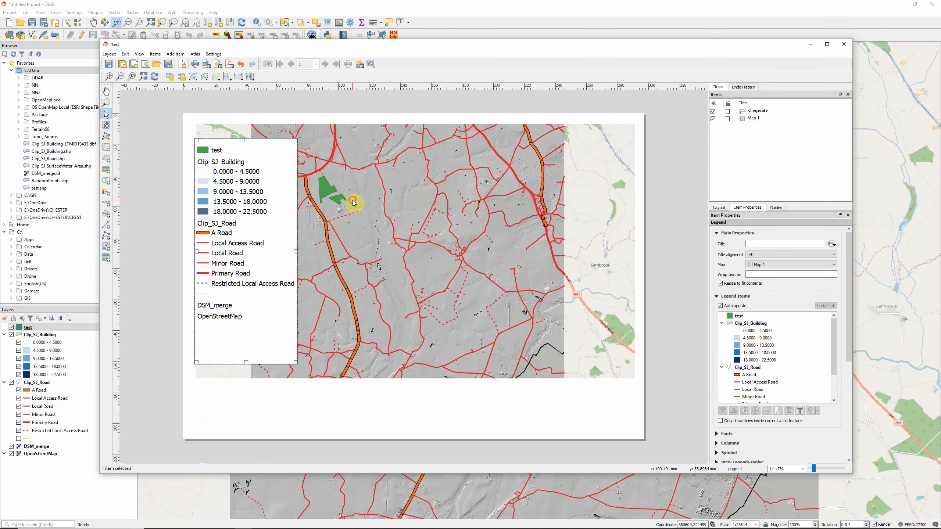
{"action": "left_click", "coordinate": [319, 206]}
{"action": "left_click_drag", "start_coordinate": [199, 253], "coordinate": [300, 259]}
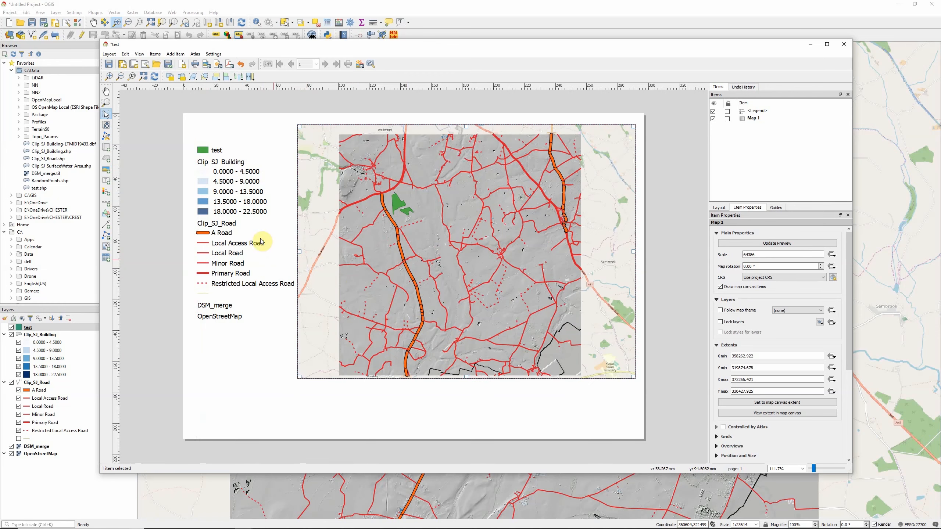
Step: Set the legend's subgroup font size to 9
{"action": "left_click", "coordinate": [217, 181]}
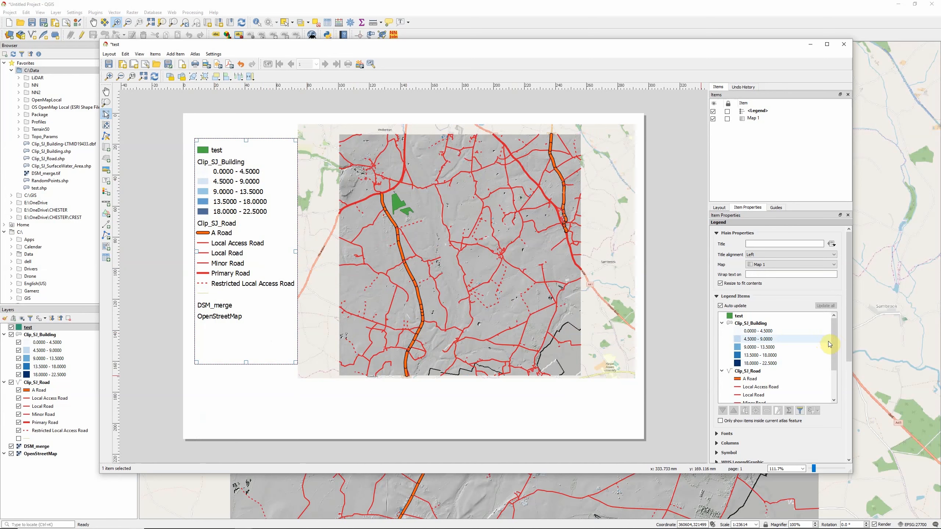
{"action": "left_click_drag", "start_coordinate": [832, 336], "coordinate": [834, 341]}
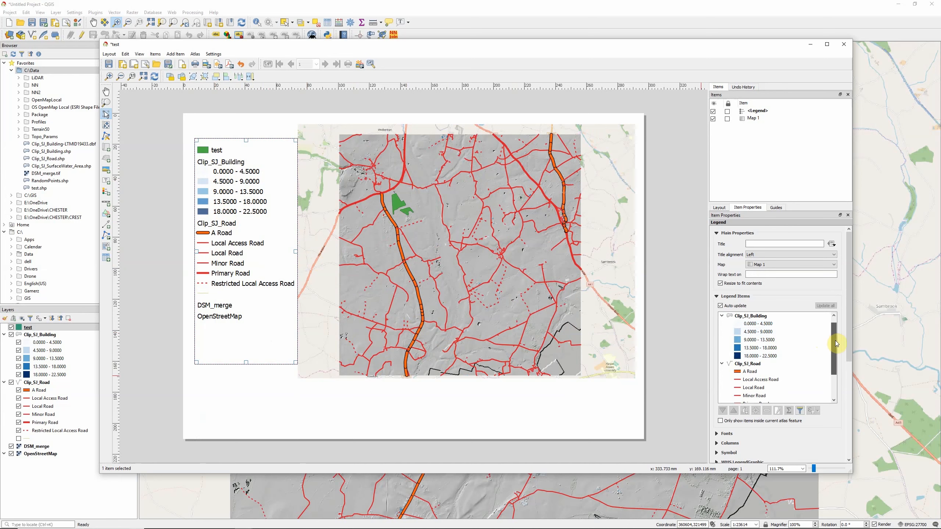
{"action": "left_click", "coordinate": [716, 433]}
{"action": "left_click_drag", "start_coordinate": [851, 319], "coordinate": [850, 302]}
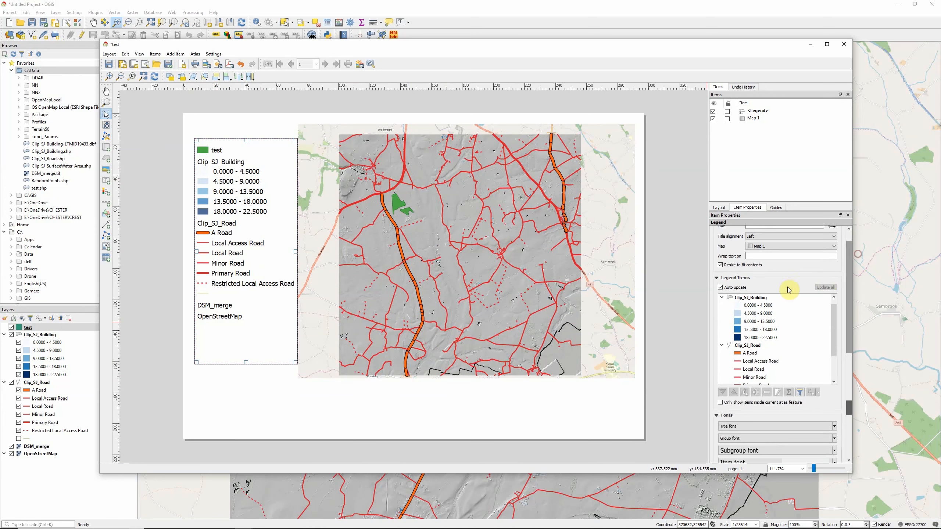
{"action": "left_click", "coordinate": [721, 288]}
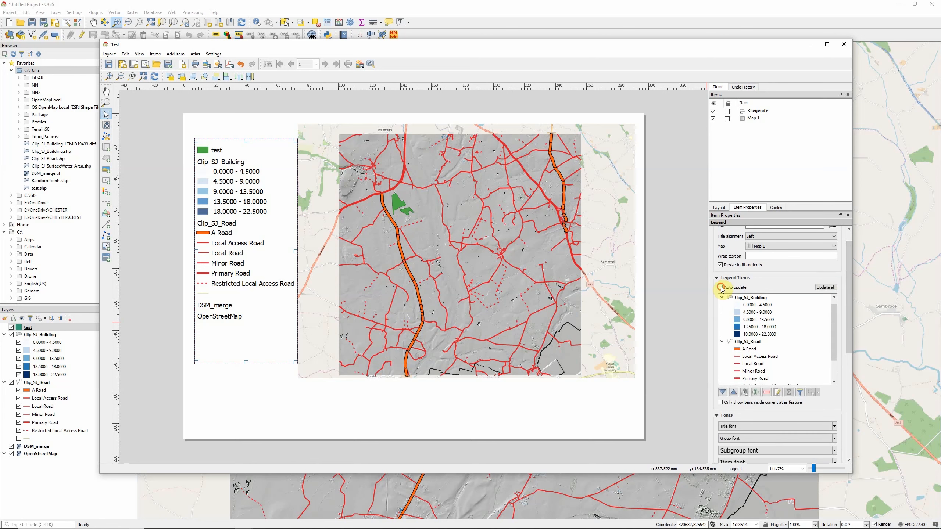
{"action": "left_click_drag", "start_coordinate": [848, 309], "coordinate": [848, 379]}
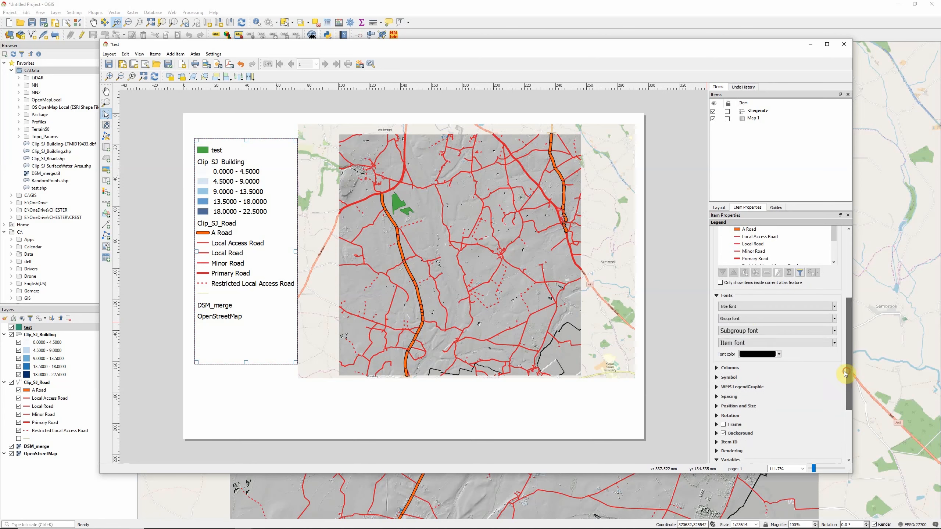
{"action": "left_click", "coordinate": [756, 330]}
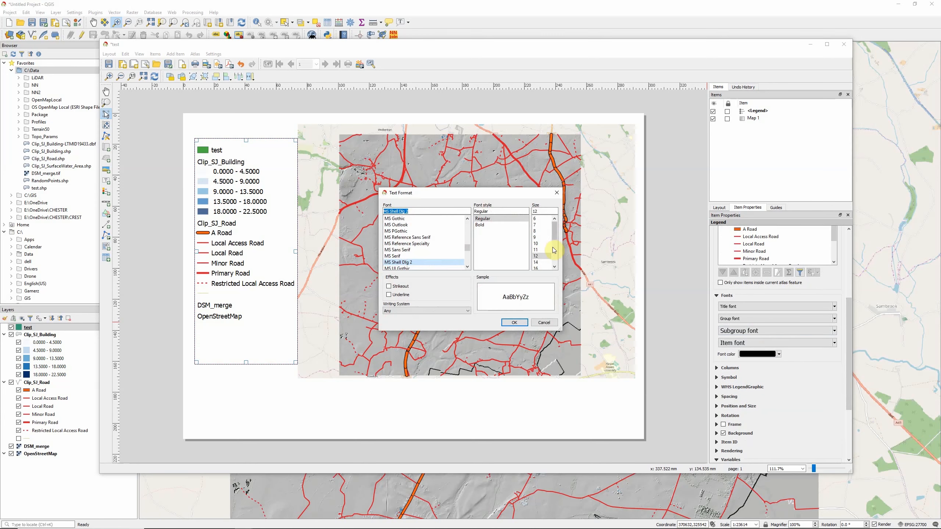
{"action": "left_click", "coordinate": [541, 236]}
{"action": "left_click", "coordinate": [516, 322]}
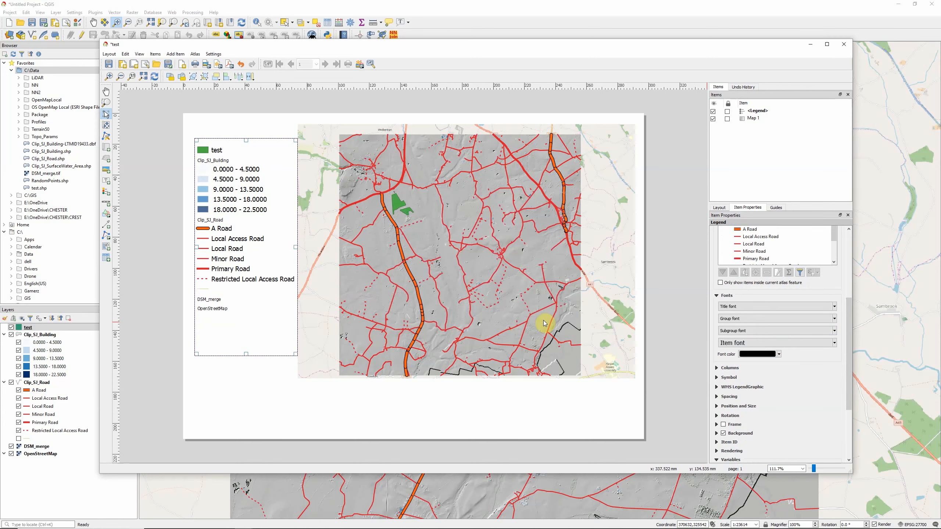
Step: Reduce the point size of the legend's item font by several points
{"action": "left_click", "coordinate": [834, 343]}
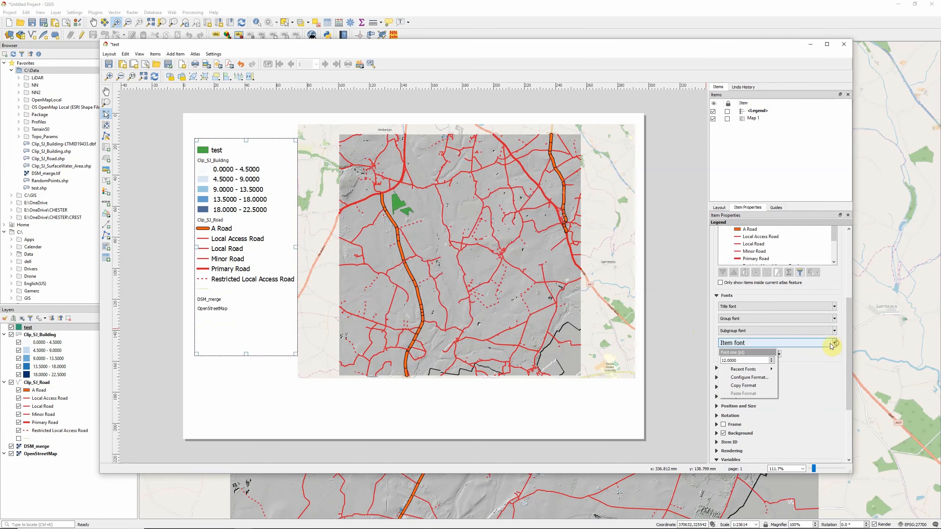
{"action": "left_click", "coordinate": [771, 363]}
{"action": "left_click", "coordinate": [771, 363]}
{"action": "left_click", "coordinate": [771, 362]}
{"action": "left_click", "coordinate": [771, 362]}
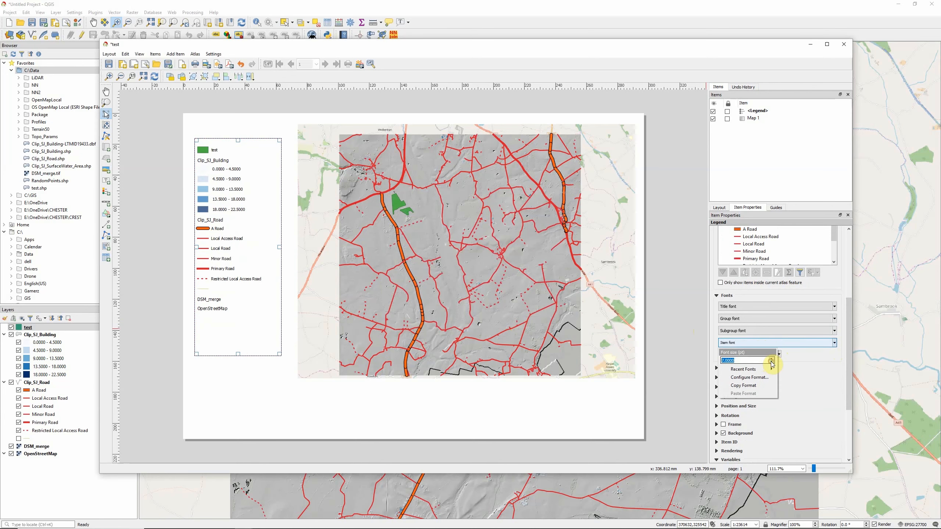
{"action": "left_click", "coordinate": [825, 392]}
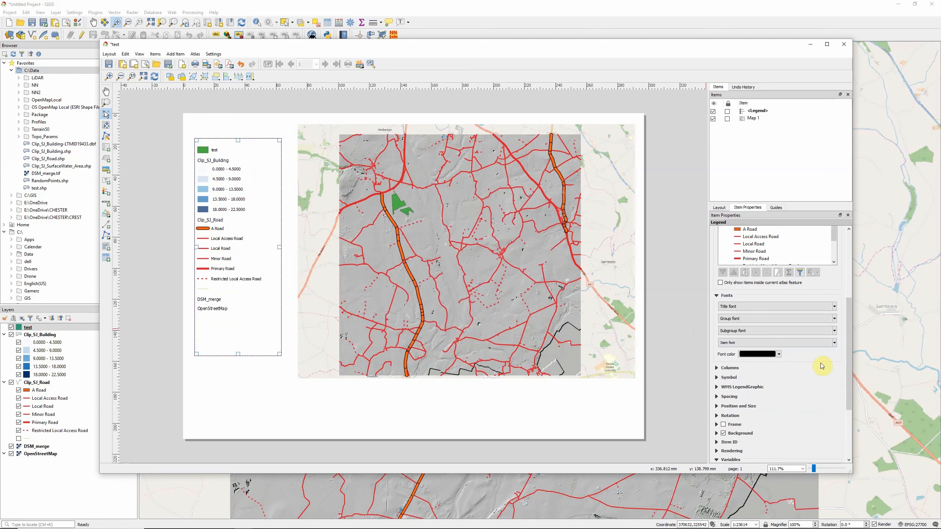
Step: Widen the layout map by extending its left edge to just beside the legend's longest entry
{"action": "left_click", "coordinate": [264, 413]}
{"action": "left_click", "coordinate": [255, 256]}
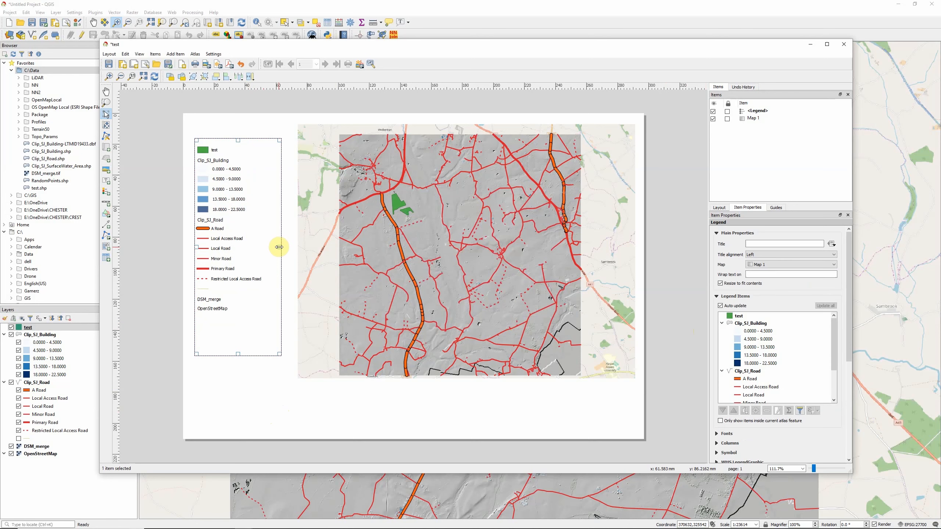
{"action": "left_click", "coordinate": [330, 261]}
{"action": "left_click_drag", "start_coordinate": [300, 253], "coordinate": [265, 252]}
{"action": "left_click", "coordinate": [427, 412]}
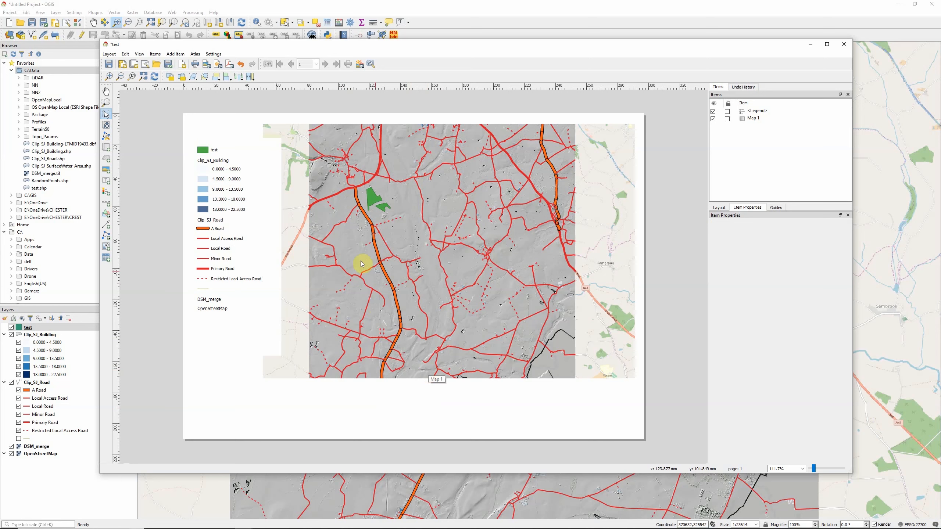
{"action": "left_click", "coordinate": [297, 234]}
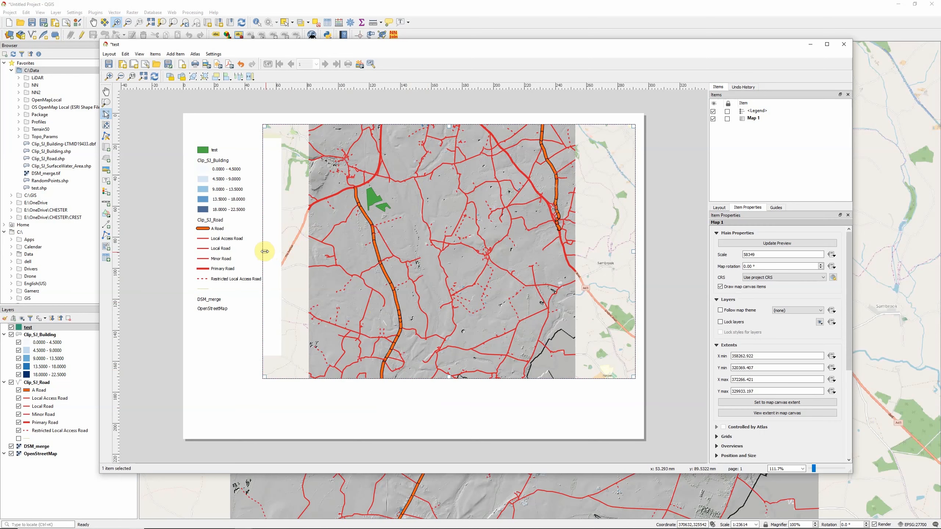
{"action": "left_click_drag", "start_coordinate": [265, 252], "coordinate": [273, 250]}
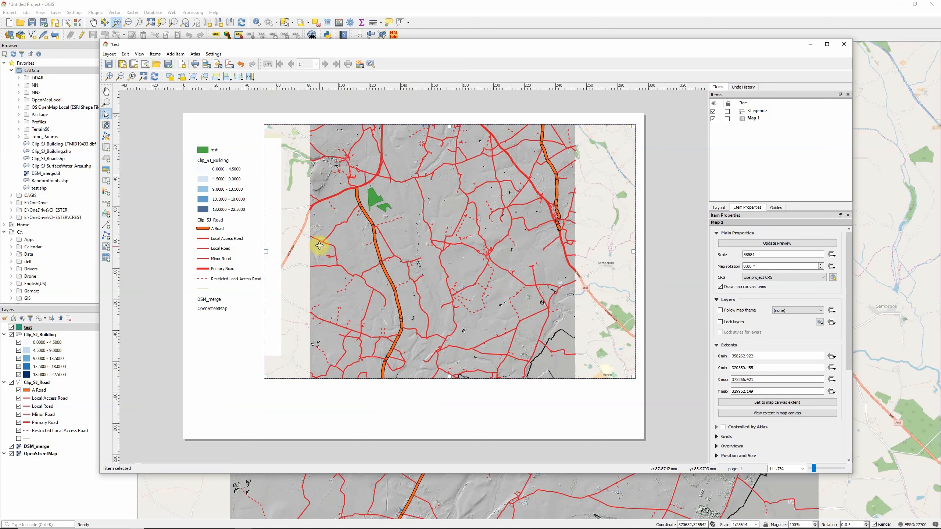
{"action": "right_click", "coordinate": [320, 247]}
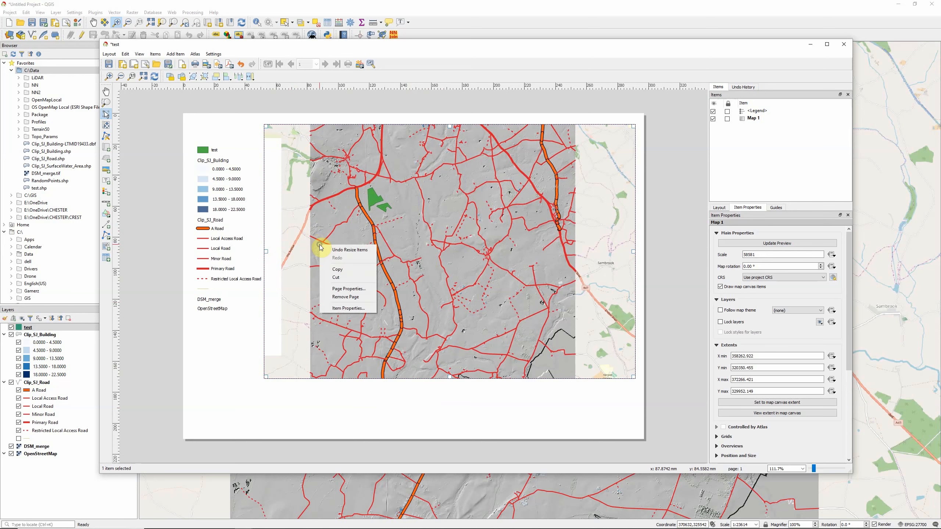
{"action": "left_click", "coordinate": [296, 288]}
{"action": "left_click", "coordinate": [308, 422]}
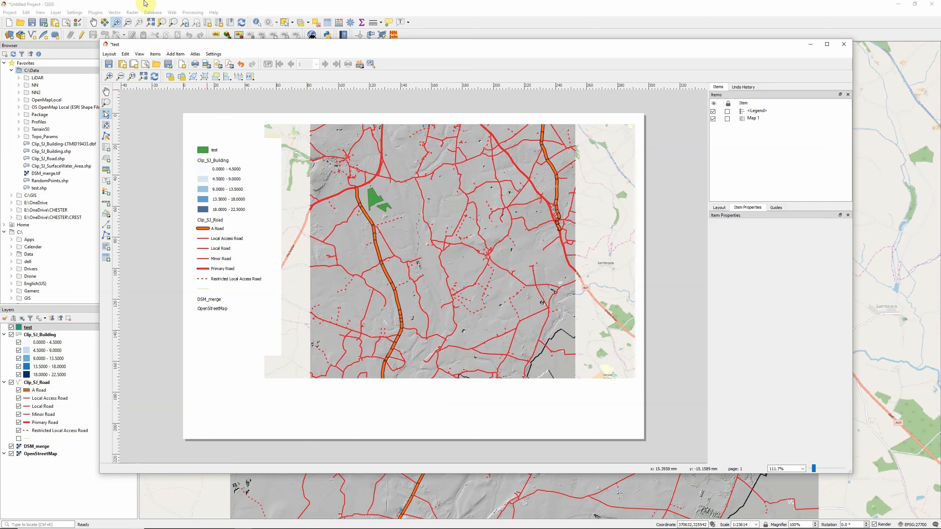
Step: Add a scale bar to the layout page in the empty space below the map
{"action": "left_click", "coordinate": [174, 54]}
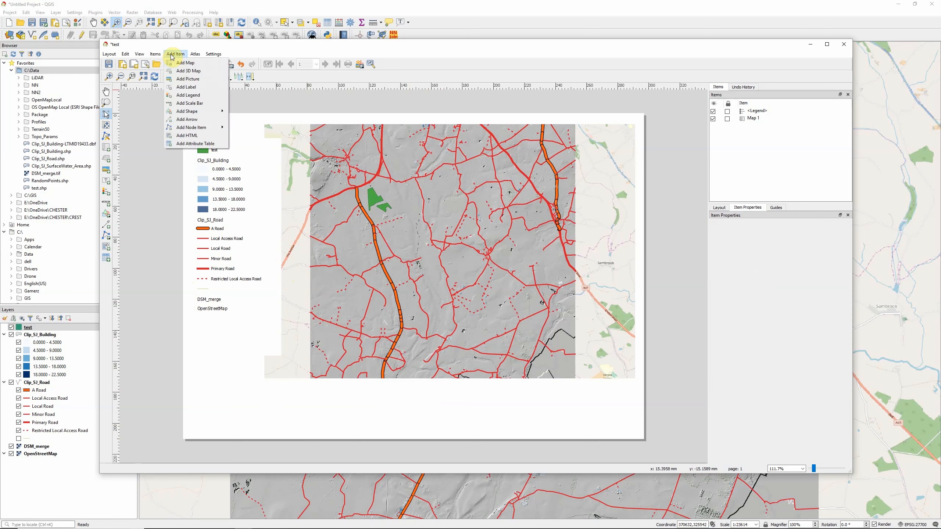
{"action": "left_click", "coordinate": [190, 104]}
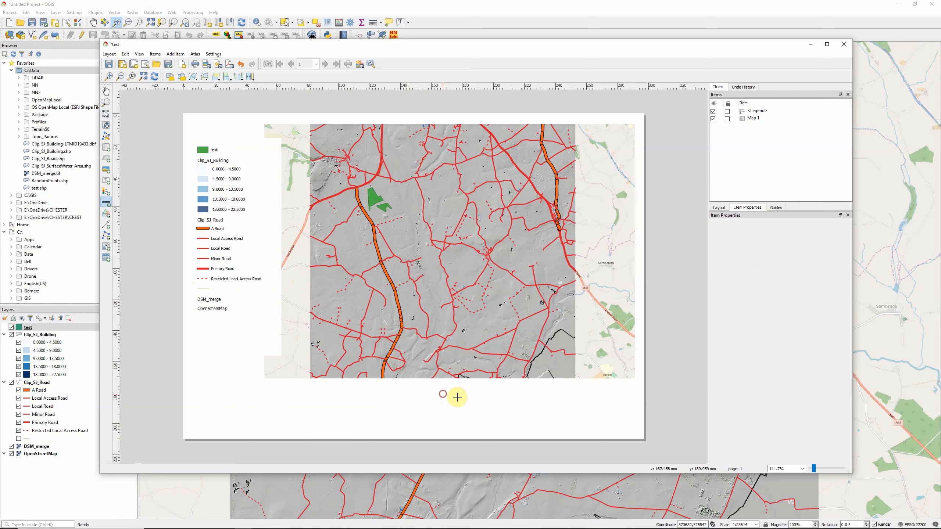
{"action": "left_click_drag", "start_coordinate": [443, 394], "coordinate": [623, 418]}
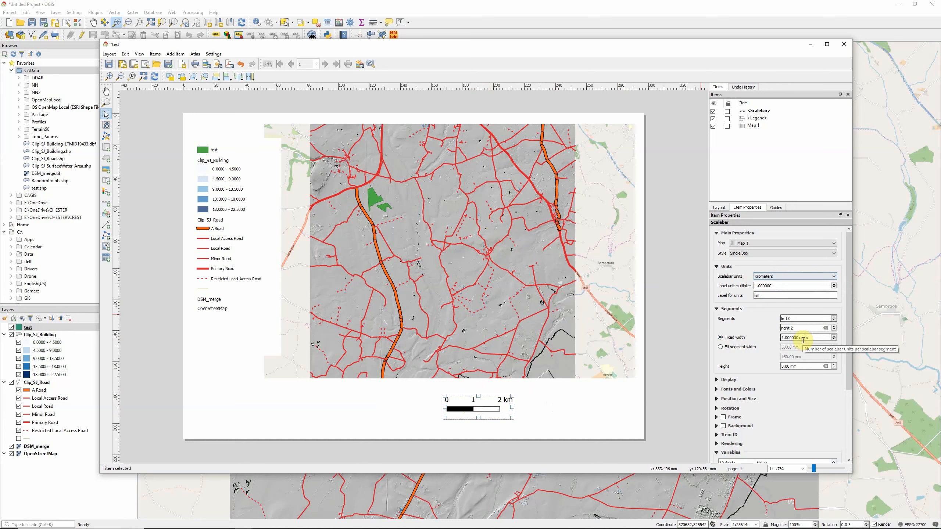
Step: Set the scale bar's right segments to 5 and move it beneath the map's lower right corner
{"action": "left_click", "coordinate": [834, 327]}
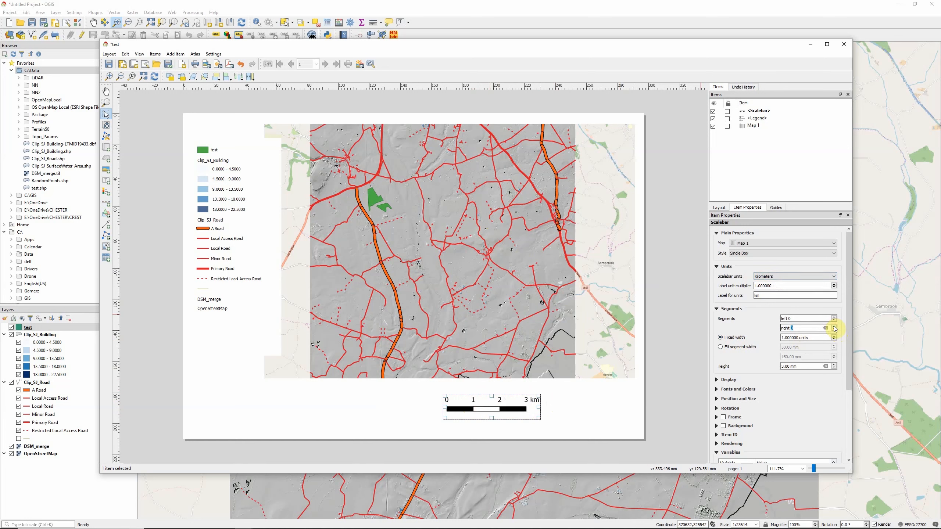
{"action": "left_click", "coordinate": [834, 327]}
{"action": "left_click", "coordinate": [834, 326]}
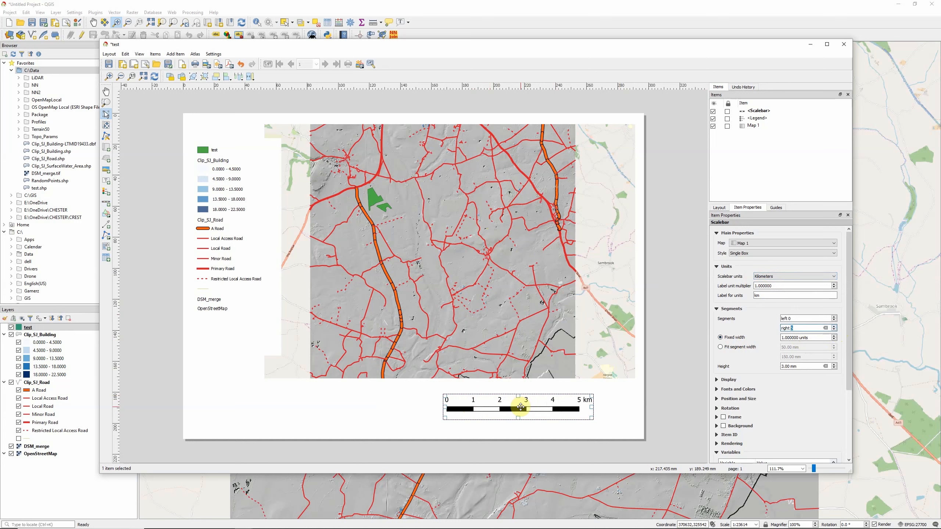
{"action": "left_click_drag", "start_coordinate": [521, 407], "coordinate": [562, 404]}
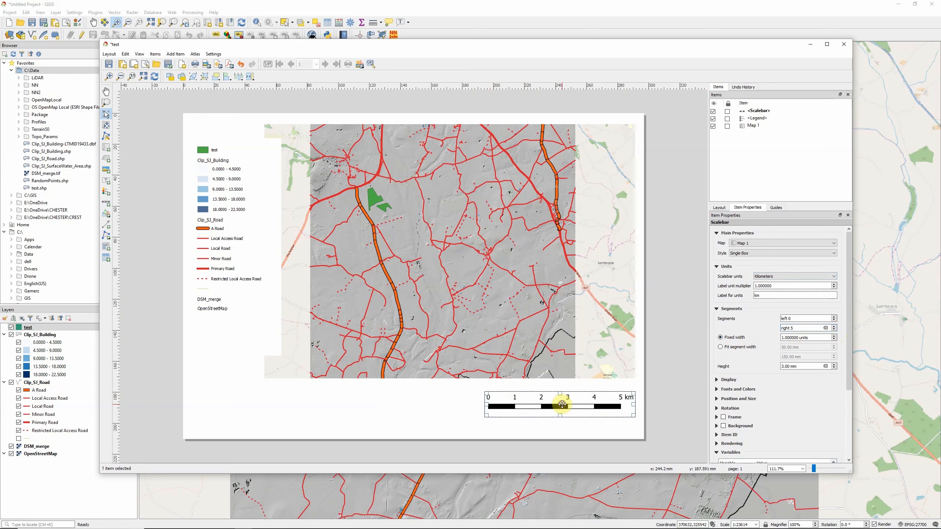
{"action": "left_click", "coordinate": [436, 415]}
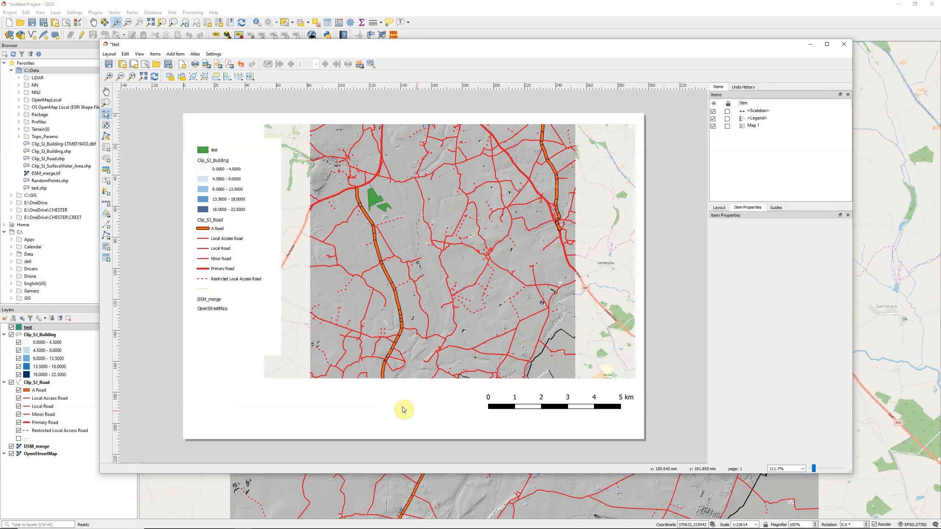
Step: Send the legend to the back so it sits behind the map, then deselect it
{"action": "left_click", "coordinate": [255, 151]}
{"action": "left_click", "coordinate": [217, 77]}
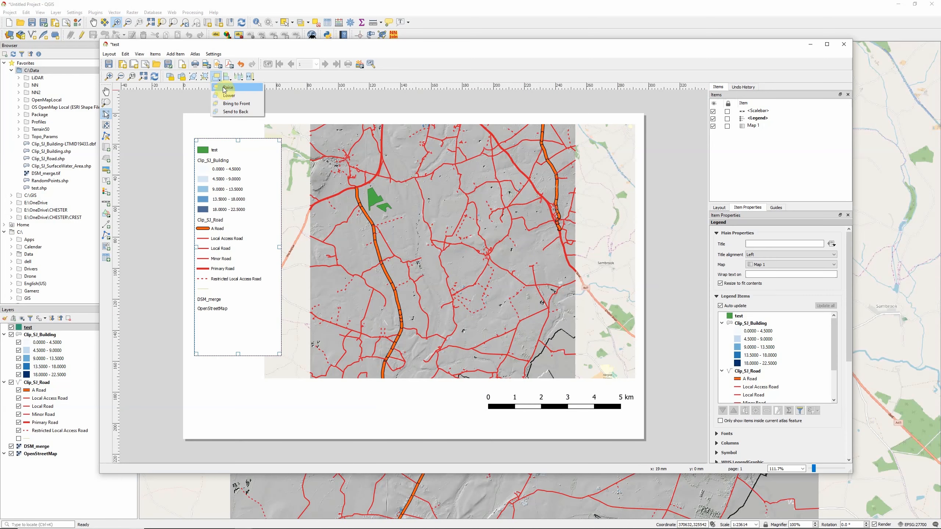
{"action": "left_click", "coordinate": [230, 112]}
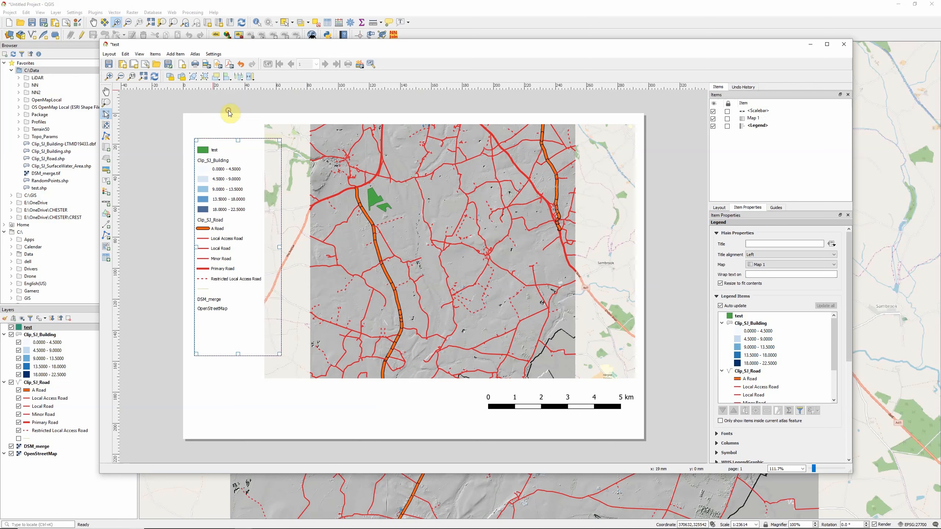
{"action": "left_click", "coordinate": [237, 397]}
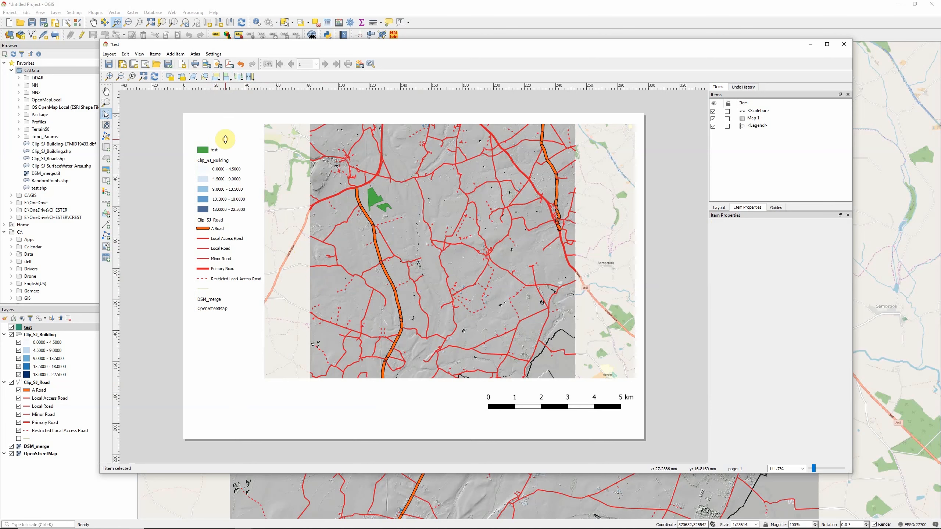
{"action": "left_click", "coordinate": [225, 140]}
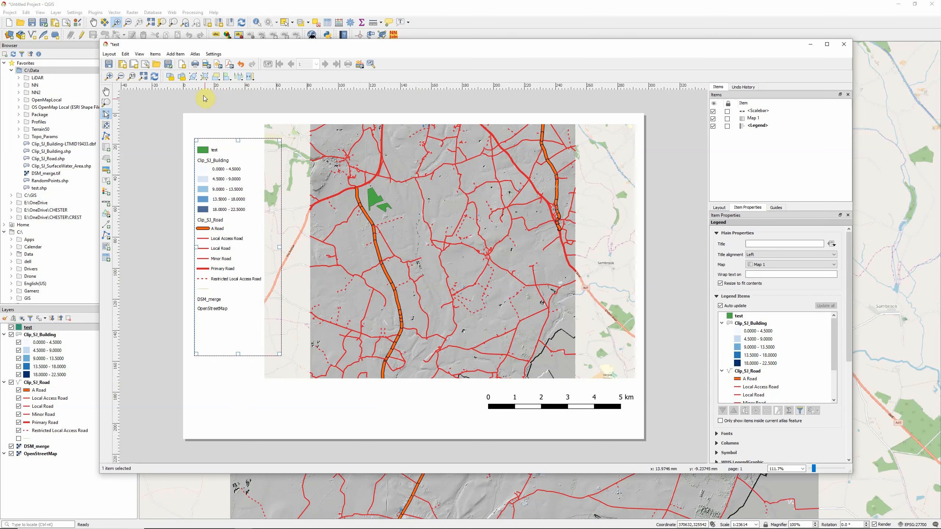
{"action": "left_click", "coordinate": [219, 79]}
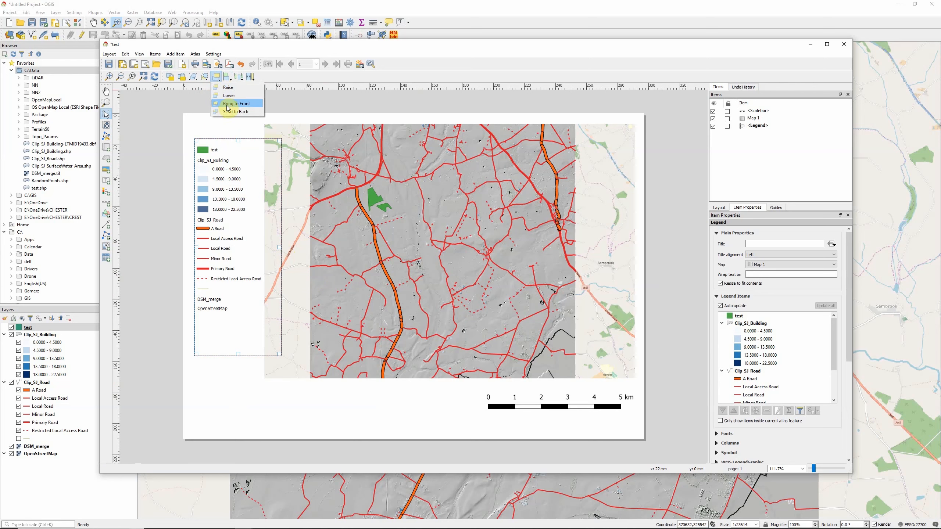
{"action": "left_click", "coordinate": [285, 122]}
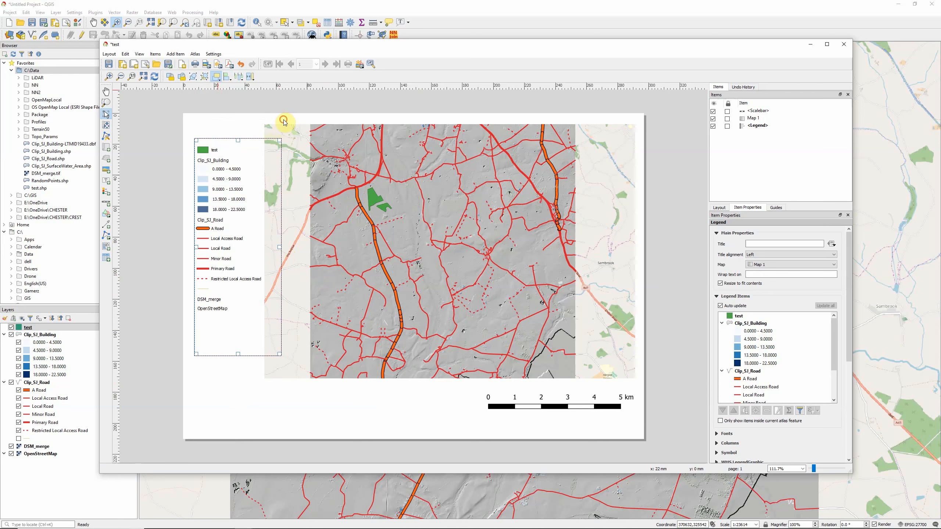
{"action": "left_click", "coordinate": [283, 122]}
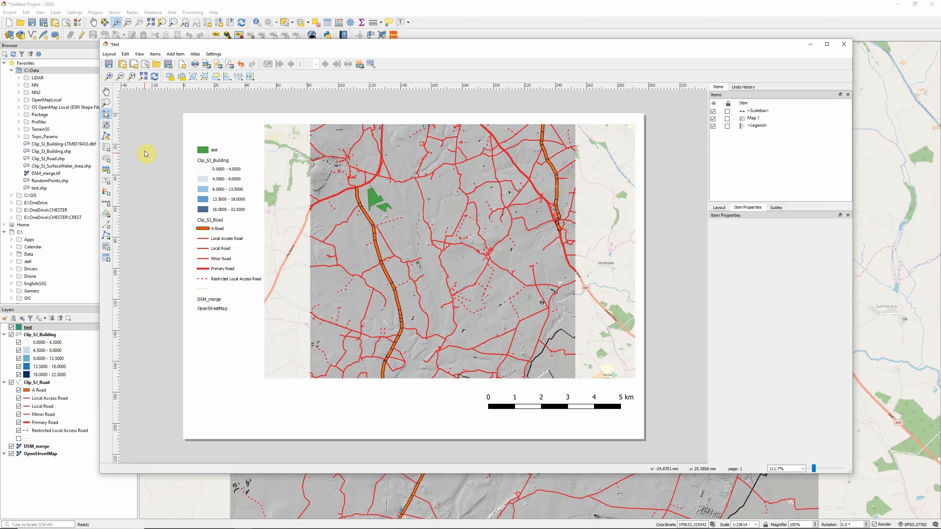
Step: Add a label reading "Practice Map" below the map and shrink its box closely around the text
{"action": "left_click", "coordinate": [106, 181]}
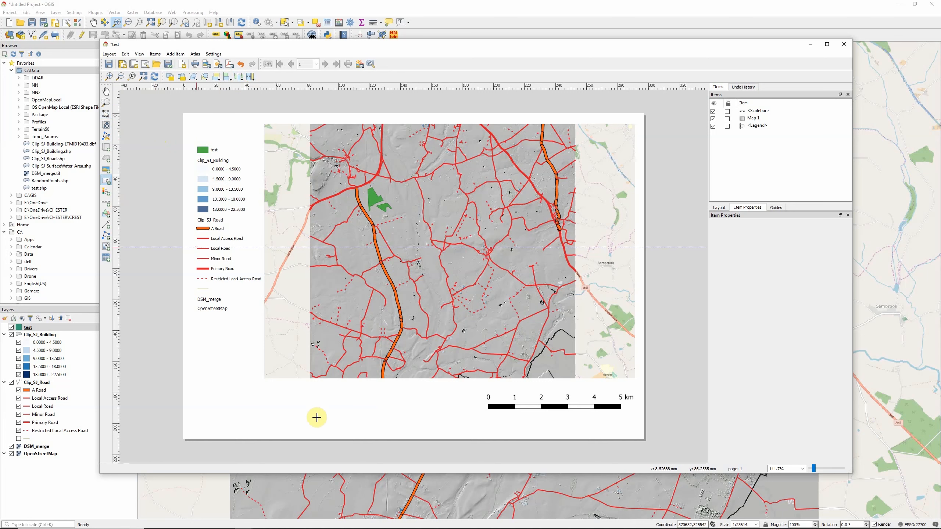
{"action": "left_click", "coordinate": [315, 396]}
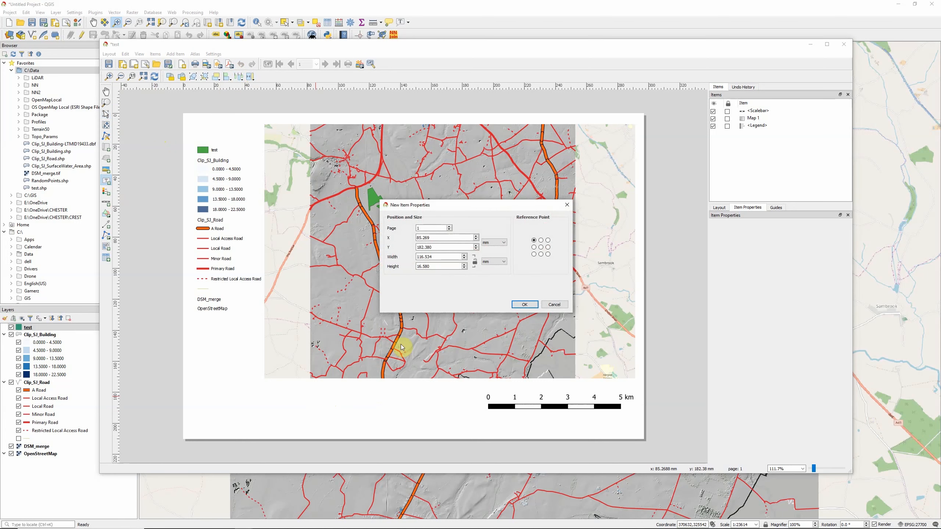
{"action": "left_click", "coordinate": [525, 304]}
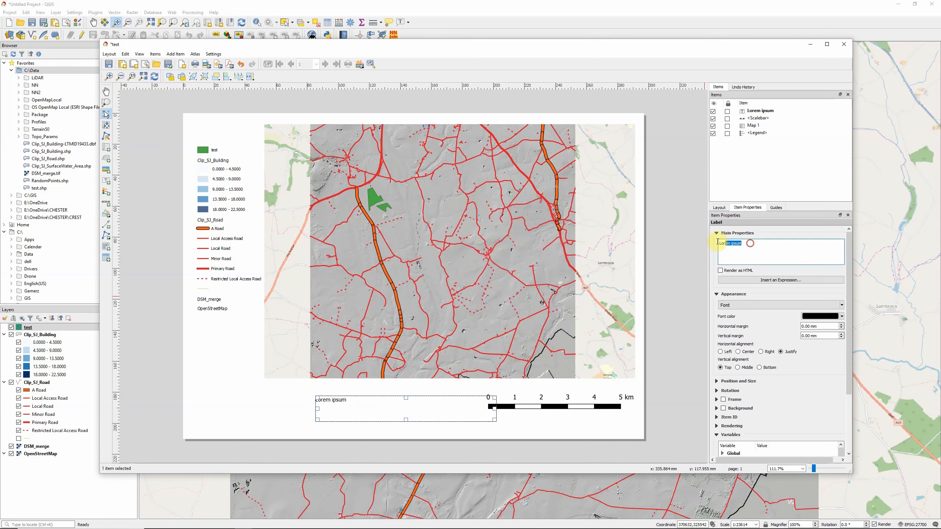
{"action": "left_click_drag", "start_coordinate": [772, 243], "coordinate": [701, 243]}
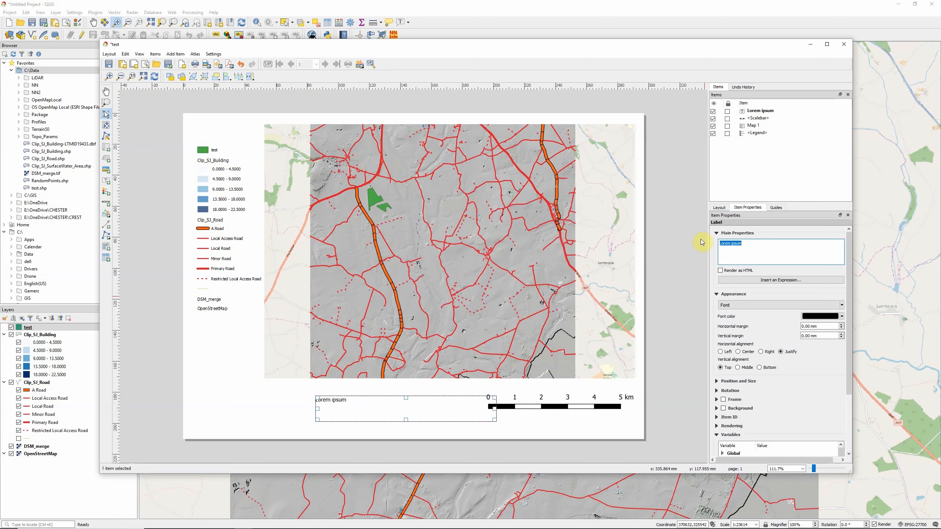
{"action": "type", "text": "Practice Map"}
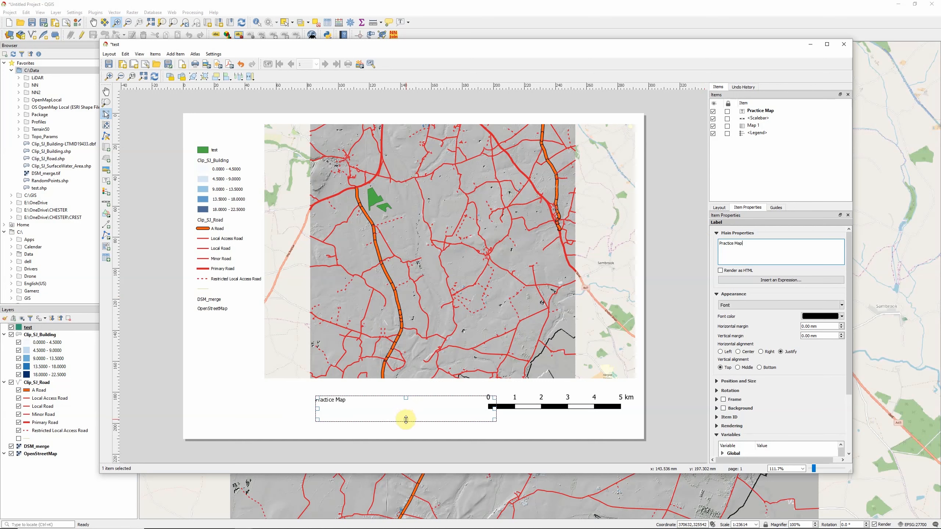
{"action": "left_click_drag", "start_coordinate": [406, 420], "coordinate": [402, 406]}
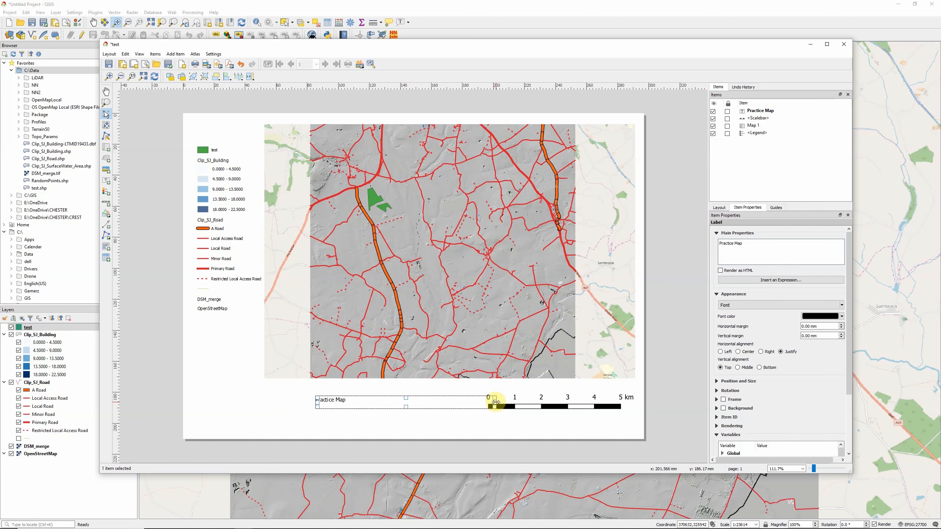
{"action": "left_click_drag", "start_coordinate": [495, 402], "coordinate": [351, 400]}
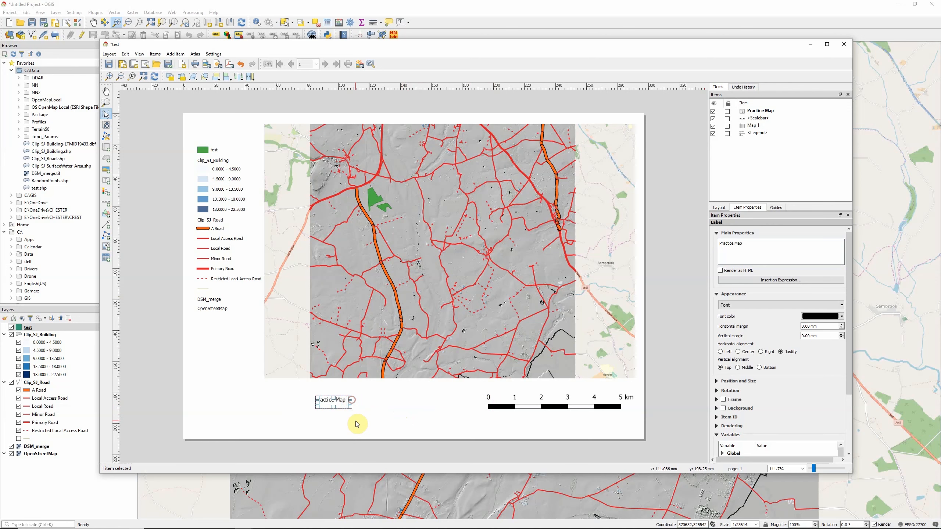
Step: Set the font size of the "Practice Map" label to 24
{"action": "left_click", "coordinate": [840, 305]}
{"action": "scroll", "coordinate": [540, 237], "scroll_direction": "down", "scroll_amount": 2}
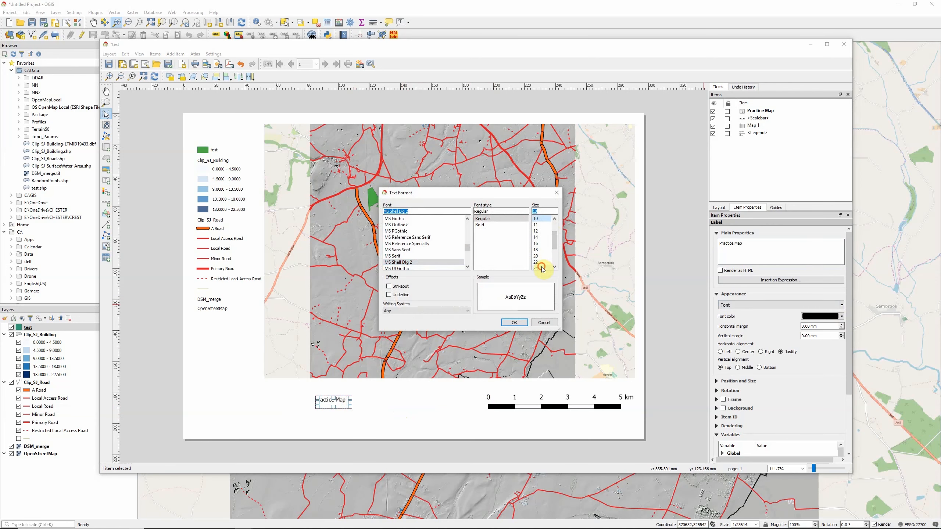
{"action": "left_click", "coordinate": [543, 267]}
{"action": "left_click", "coordinate": [519, 322]}
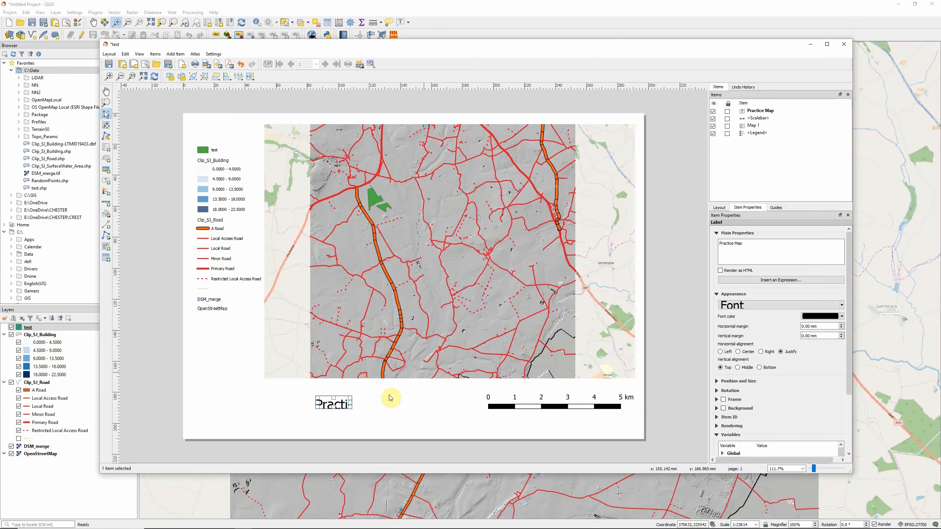
Step: Enlarge the title label's box to fit its text and place it directly under the map's lower left corner
{"action": "left_click_drag", "start_coordinate": [350, 403], "coordinate": [305, 385]}
{"action": "left_click", "coordinate": [294, 414]}
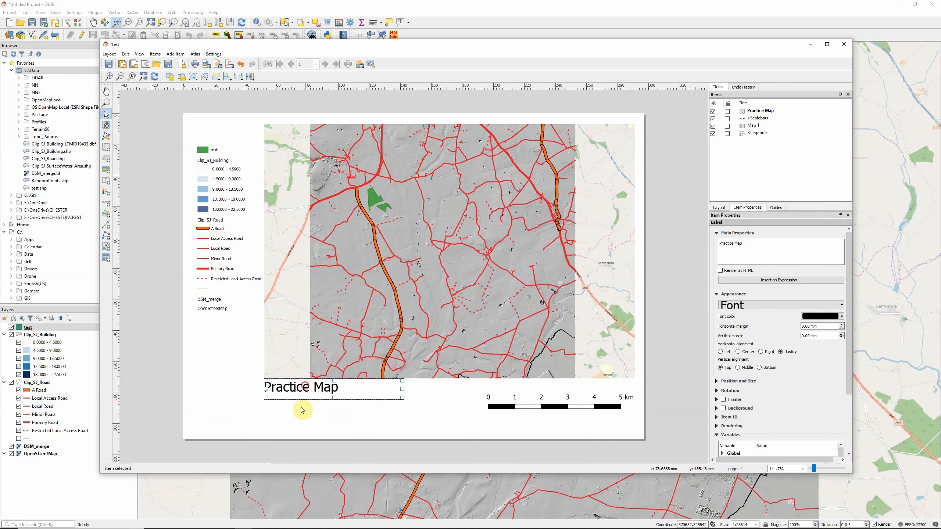
{"action": "left_click", "coordinate": [315, 417]}
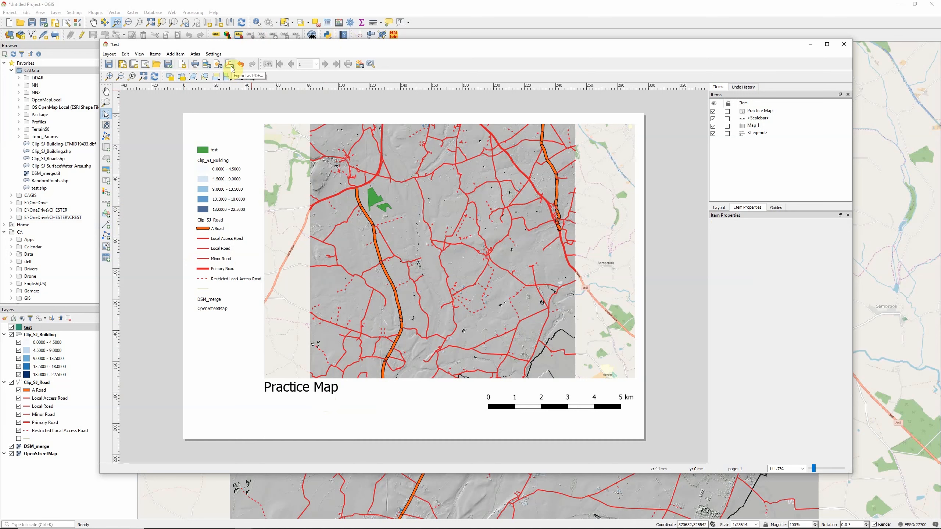
Step: Export the layout as a PDF named test in the C:\Data folder
{"action": "left_click", "coordinate": [206, 66]}
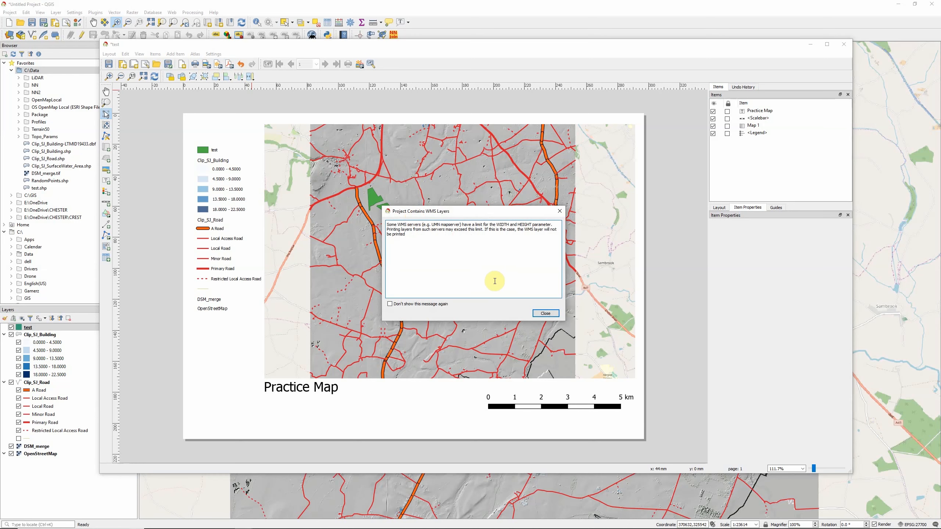
{"action": "left_click", "coordinate": [545, 313]}
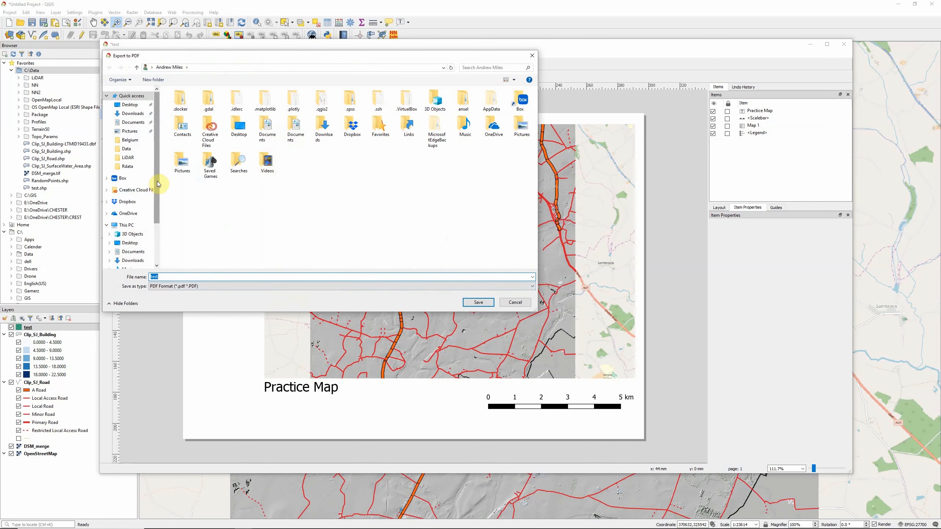
{"action": "left_click_drag", "start_coordinate": [156, 186], "coordinate": [159, 224]}
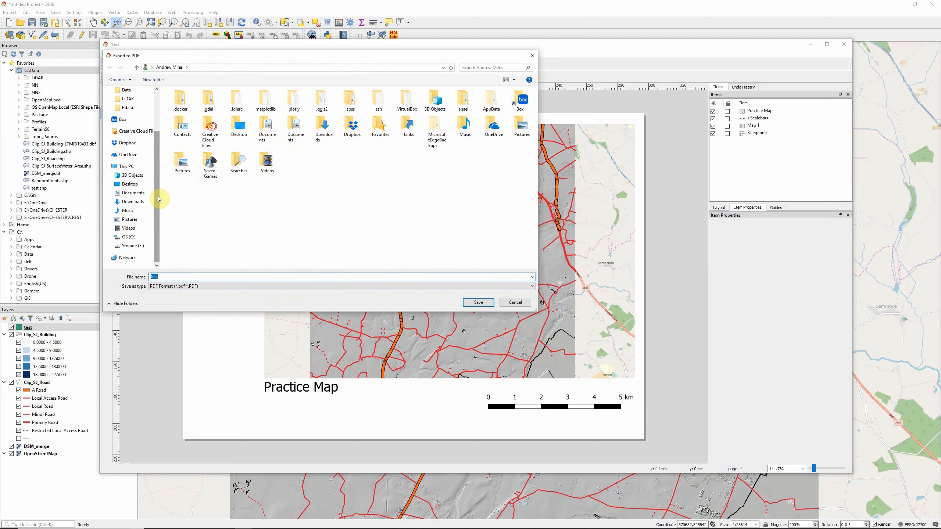
{"action": "left_click", "coordinate": [129, 236]}
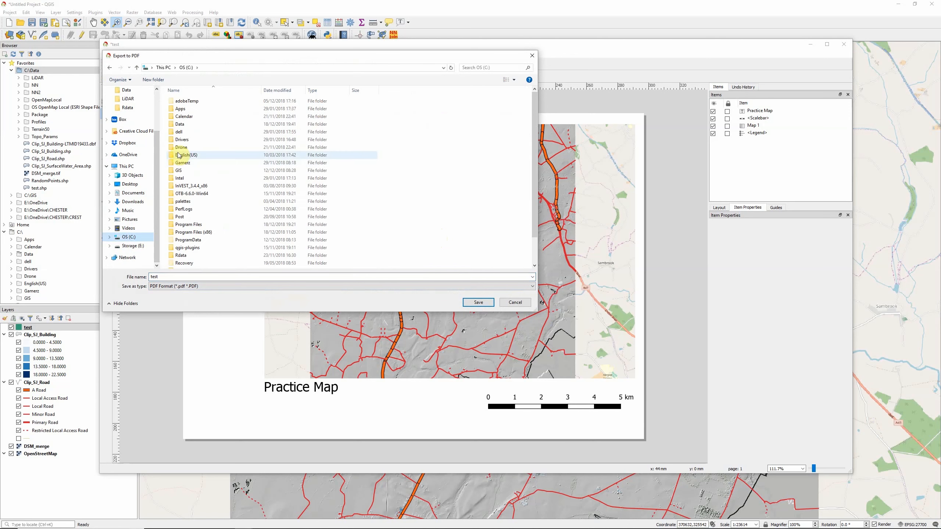
{"action": "double_click", "coordinate": [187, 126]}
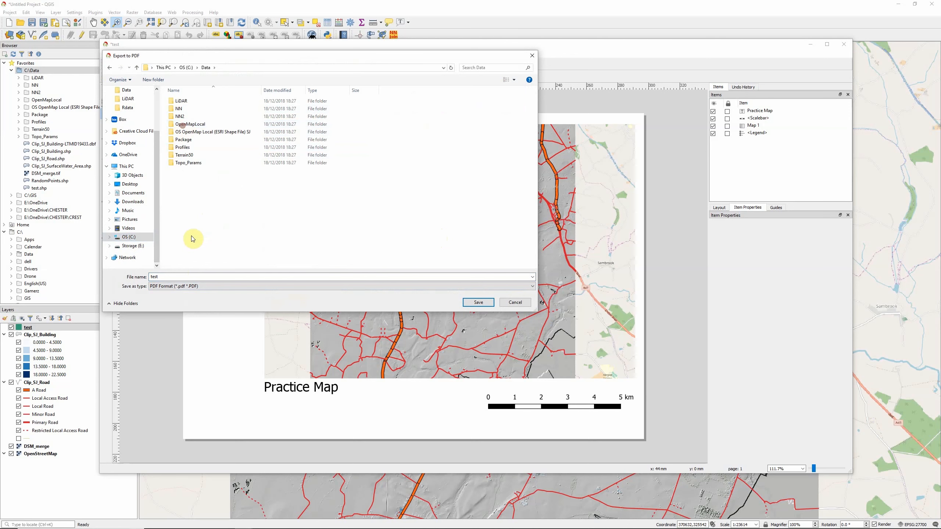
{"action": "left_click", "coordinate": [476, 302]}
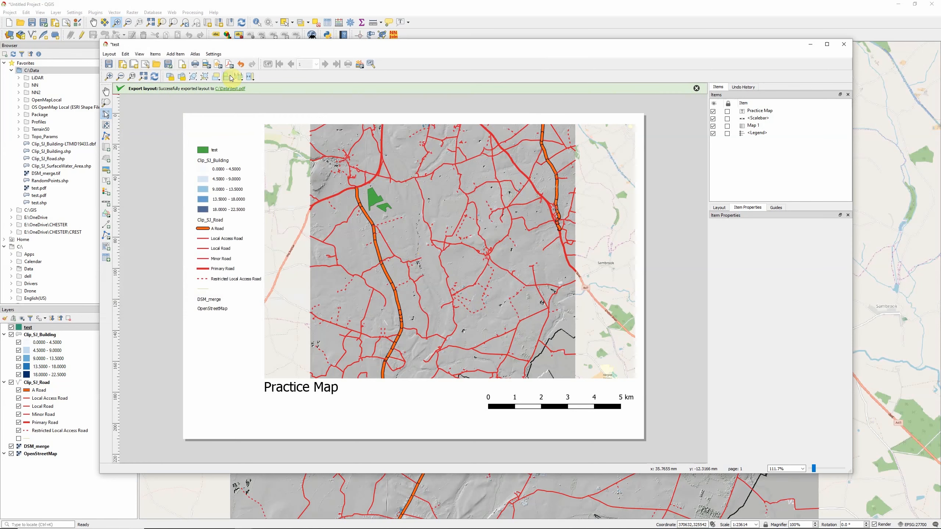
Step: Open the exported test PDF from its folder, review the page full screen and close the viewer
{"action": "left_click", "coordinate": [233, 91]}
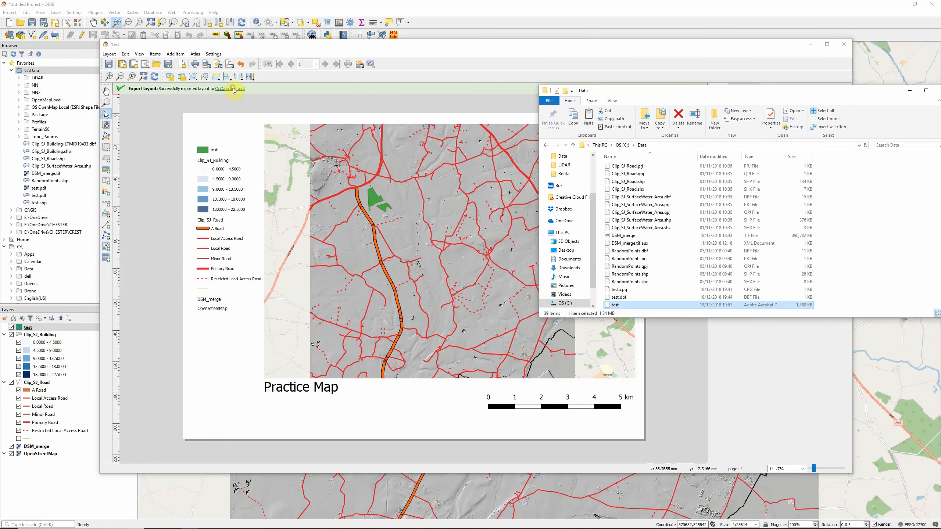
{"action": "double_click", "coordinate": [611, 306]}
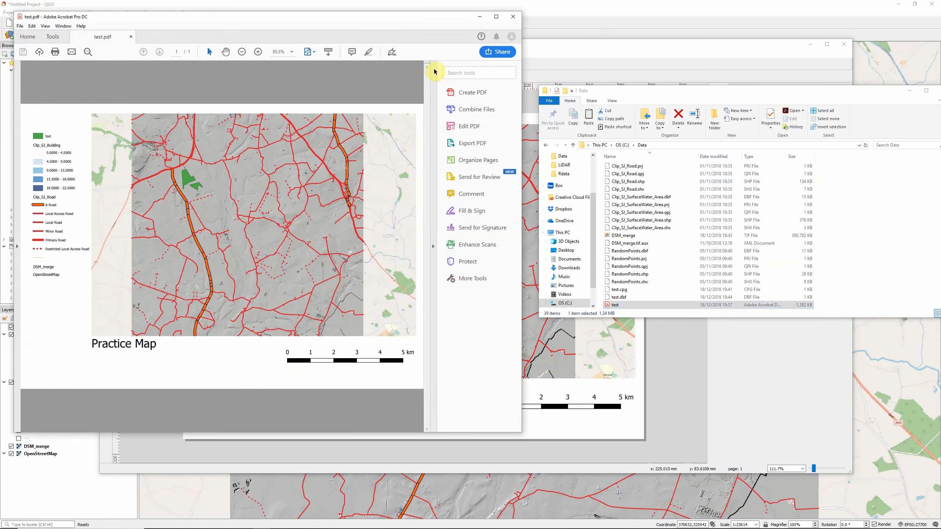
{"action": "left_click", "coordinate": [496, 17]}
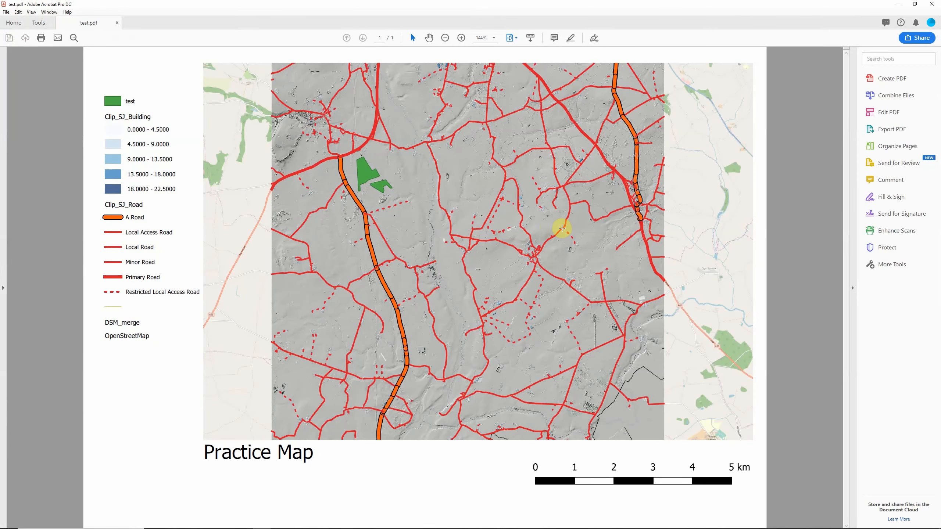
{"action": "left_click", "coordinate": [935, 5]}
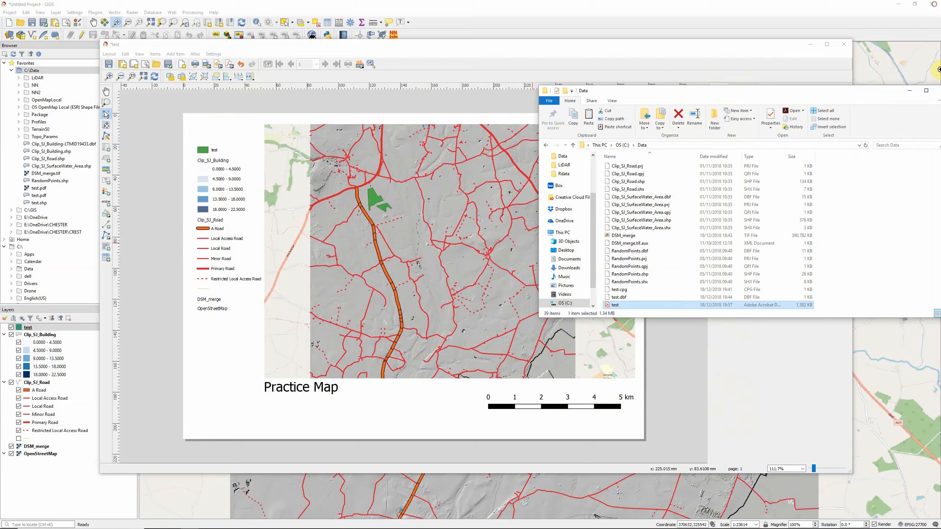
Step: Close the folder window and the print layout, cancelling the project save
{"action": "left_click_drag", "start_coordinate": [857, 93], "coordinate": [775, 95]}
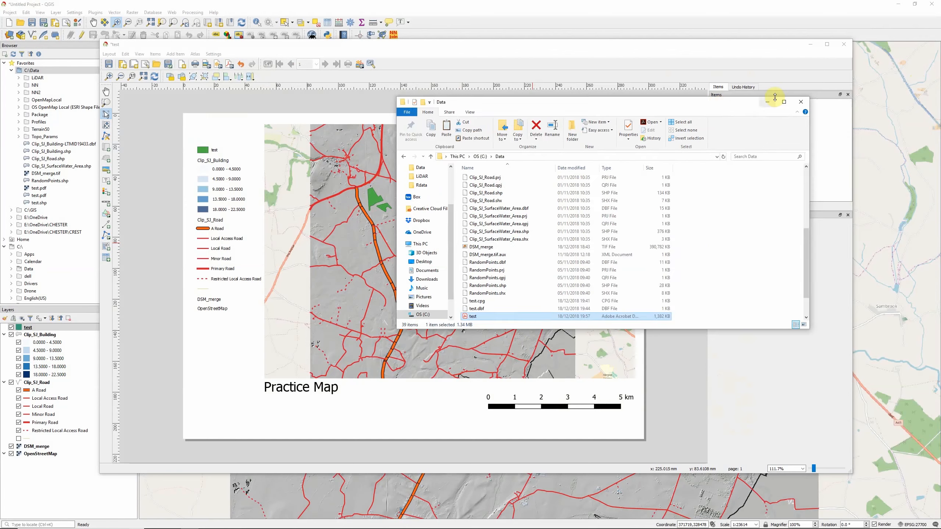
{"action": "left_click", "coordinate": [802, 91]}
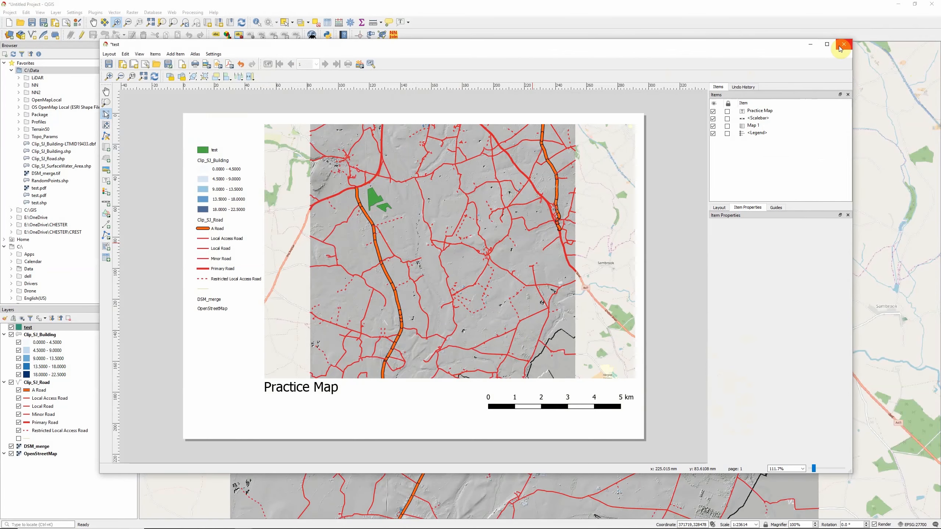
{"action": "left_click", "coordinate": [108, 66]}
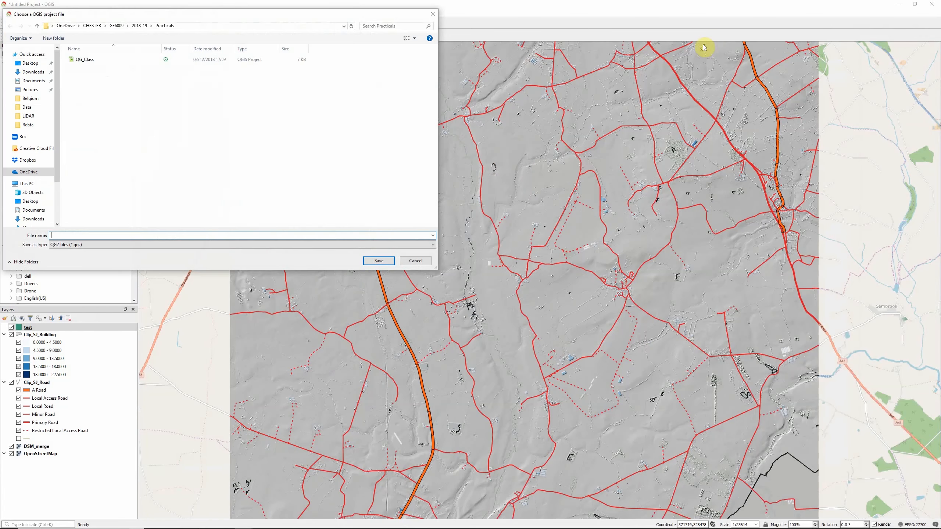
{"action": "left_click", "coordinate": [433, 14]}
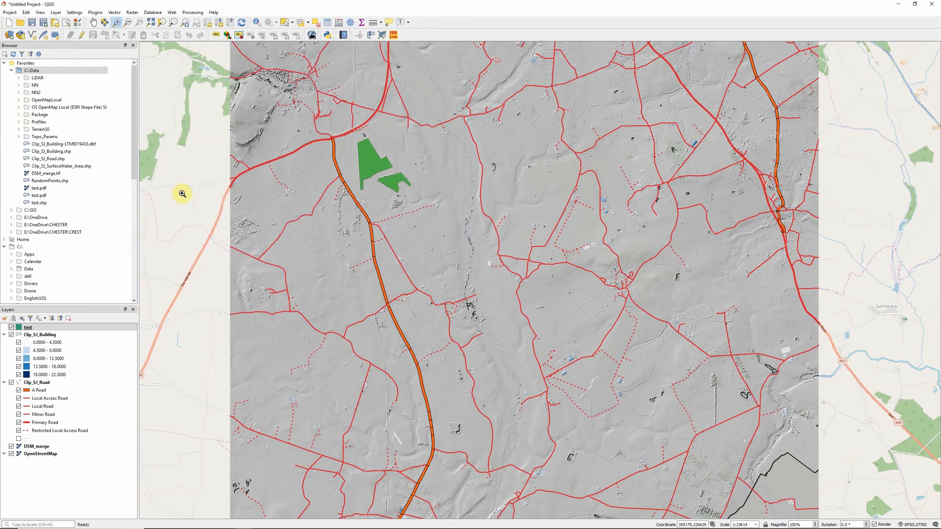
Step: Open a new 3D map view and move its window over the middle of the map
{"action": "left_click", "coordinate": [41, 12]}
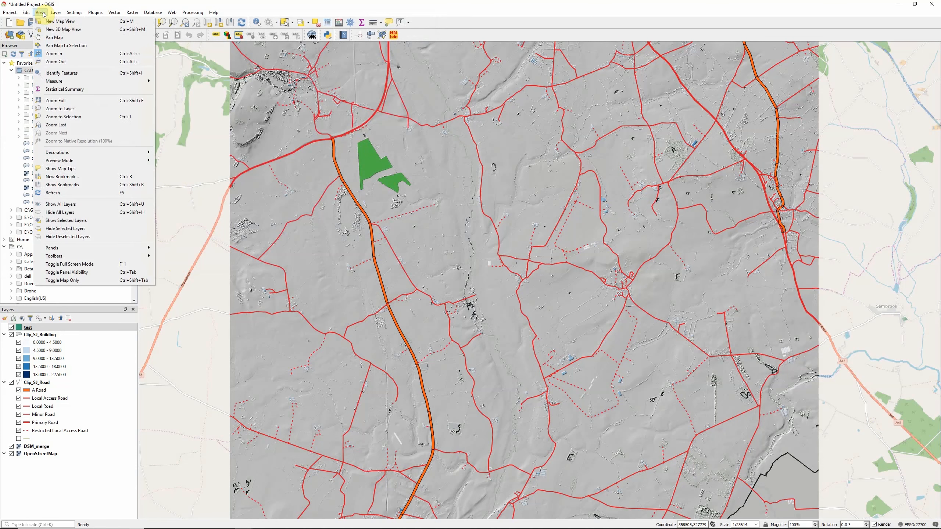
{"action": "left_click", "coordinate": [57, 30]}
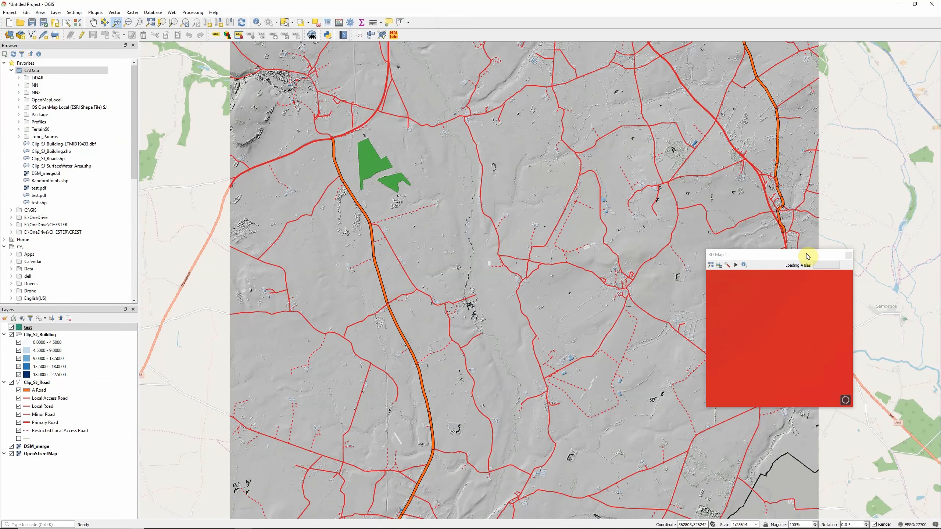
{"action": "left_click_drag", "start_coordinate": [807, 256], "coordinate": [615, 159]}
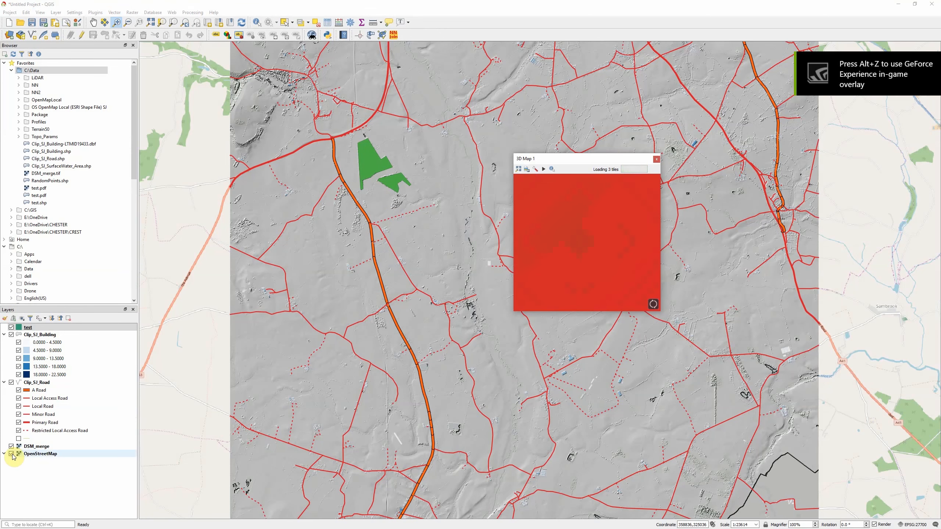
Step: Hide the OpenStreetMap layer and enlarge the 3D map window
{"action": "left_click", "coordinate": [11, 453]}
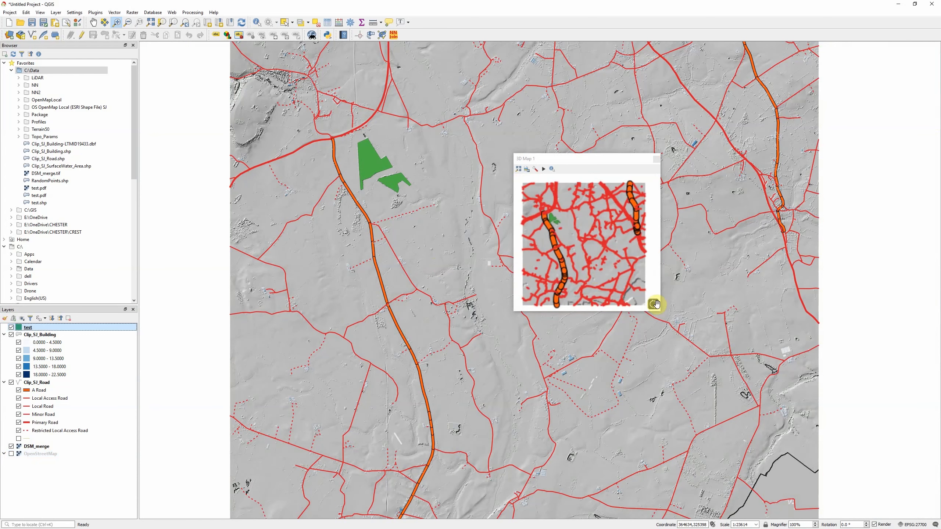
{"action": "left_click_drag", "start_coordinate": [659, 313], "coordinate": [796, 389]}
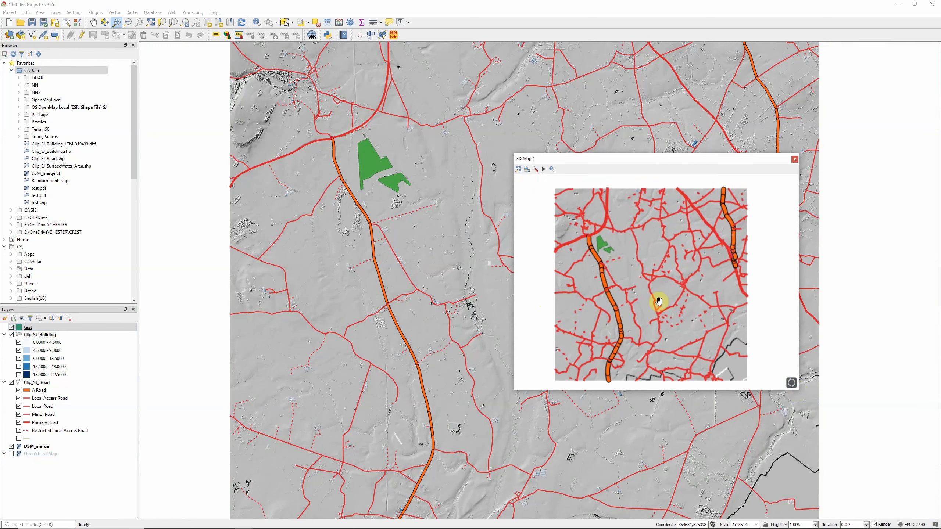
{"action": "left_click_drag", "start_coordinate": [660, 302], "coordinate": [657, 296]}
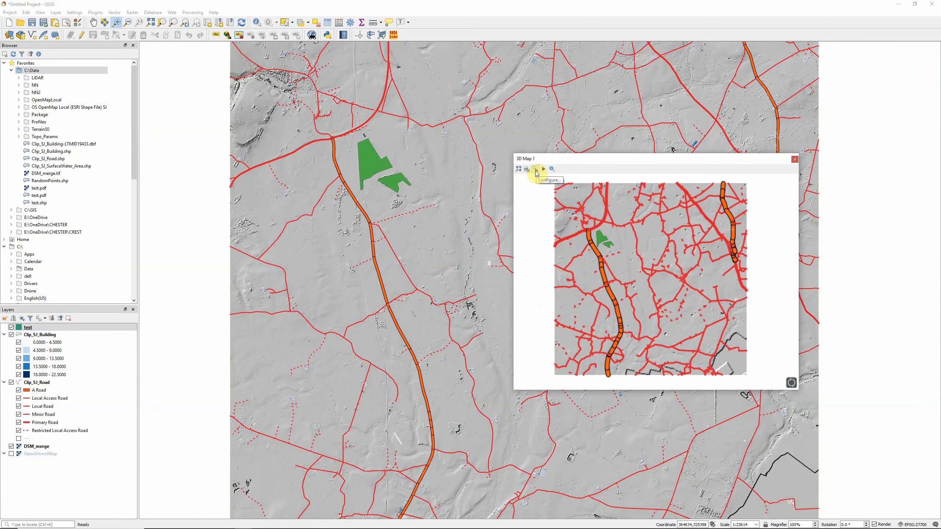
Step: Configure the 3D map's terrain to use DSM_merge as elevation with a vertical scale of 1.5
{"action": "left_click", "coordinate": [535, 171]}
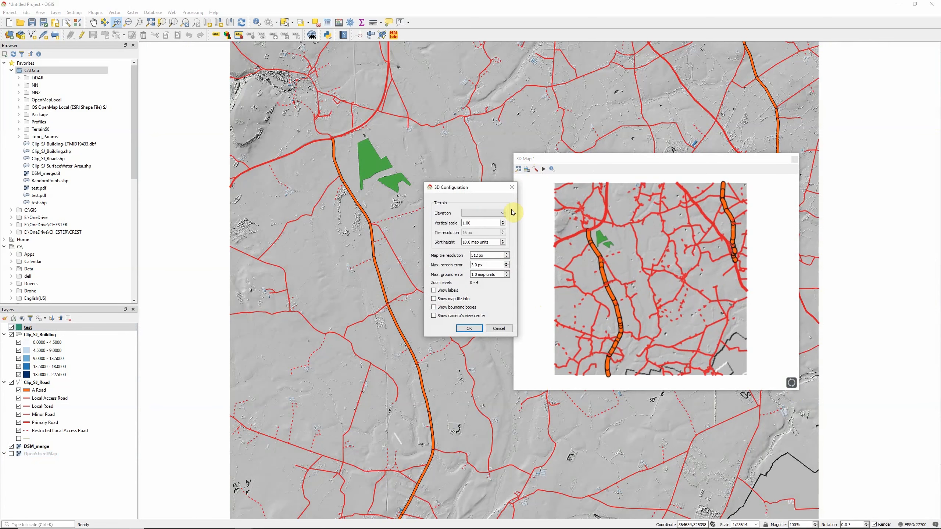
{"action": "left_click", "coordinate": [503, 214]}
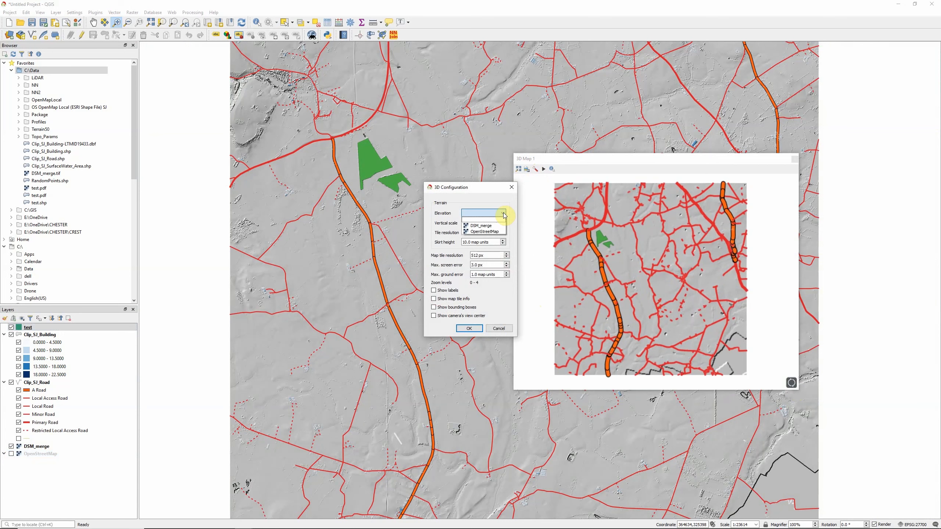
{"action": "left_click", "coordinate": [481, 225]}
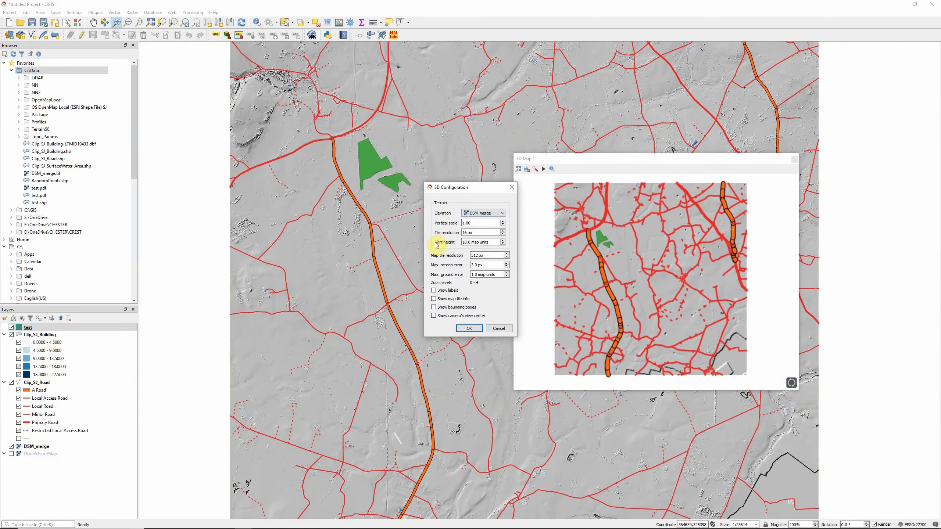
{"action": "left_click", "coordinate": [489, 222]}
{"action": "left_click_drag", "start_coordinate": [449, 222], "coordinate": [438, 225]}
{"action": "left_click", "coordinate": [485, 263]}
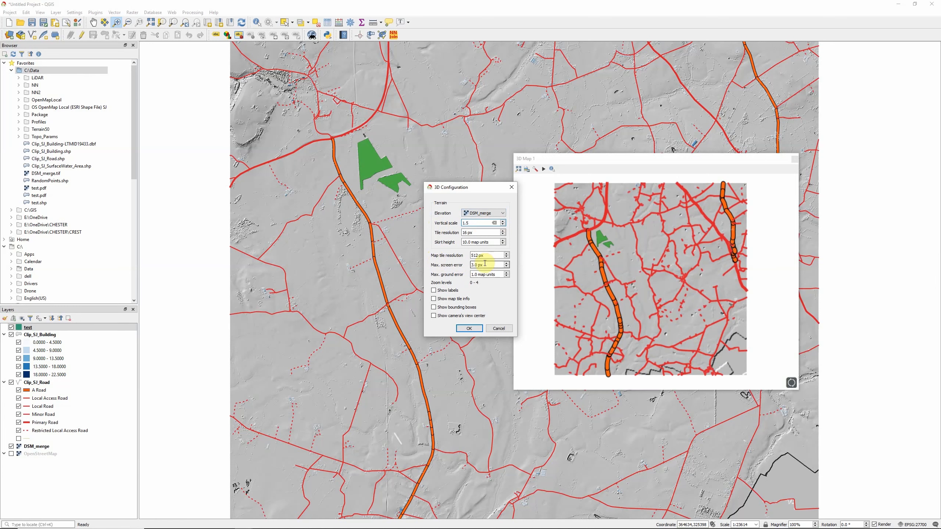
{"action": "left_click", "coordinate": [478, 223]}
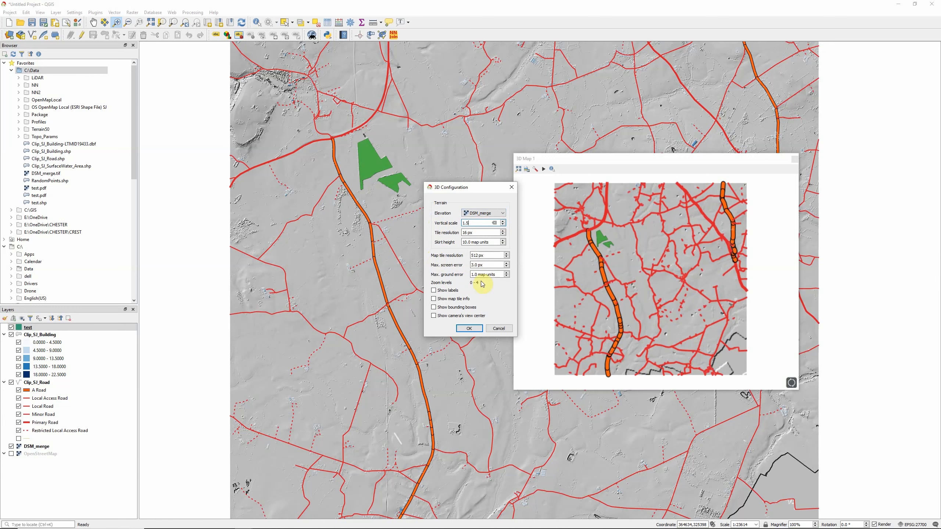
{"action": "left_click", "coordinate": [469, 329]}
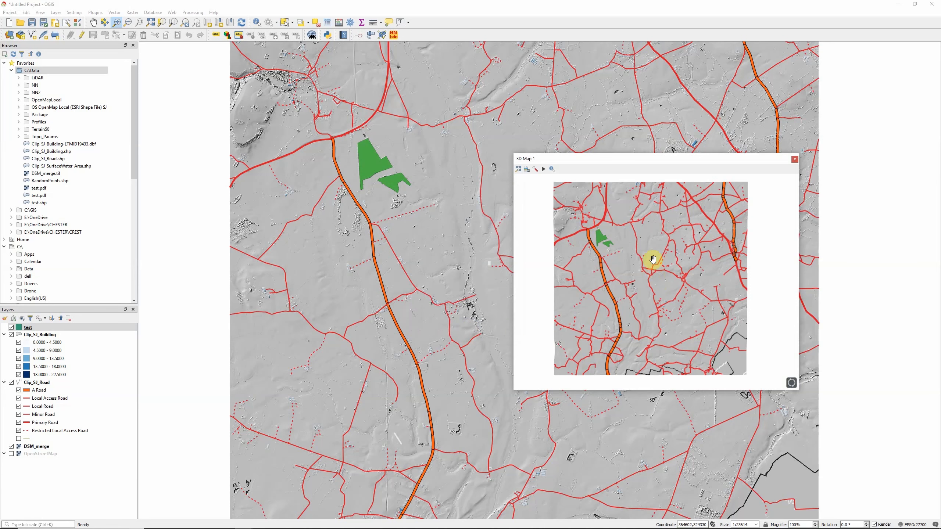
Step: Increase the 3D terrain's vertical scale to 5
{"action": "left_click_drag", "start_coordinate": [653, 260], "coordinate": [655, 318]}
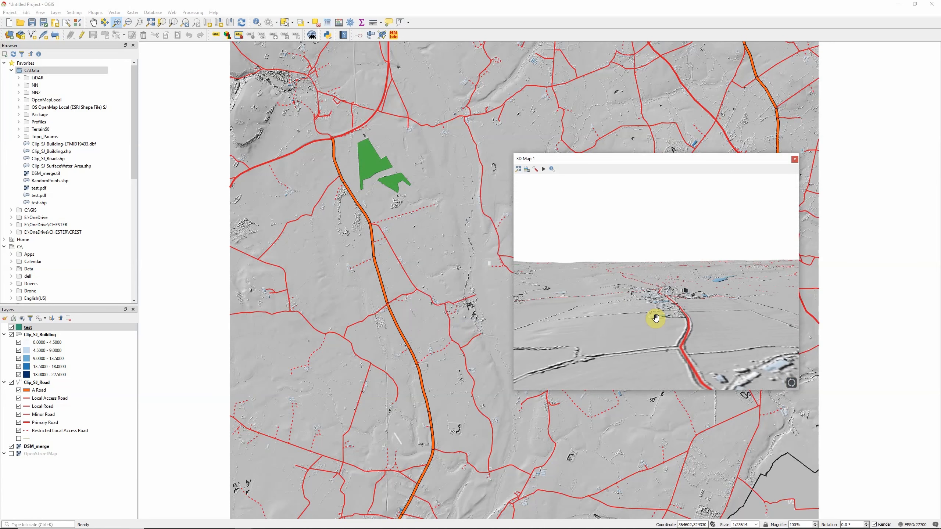
{"action": "scroll", "coordinate": [655, 317], "scroll_direction": "up", "scroll_amount": 1}
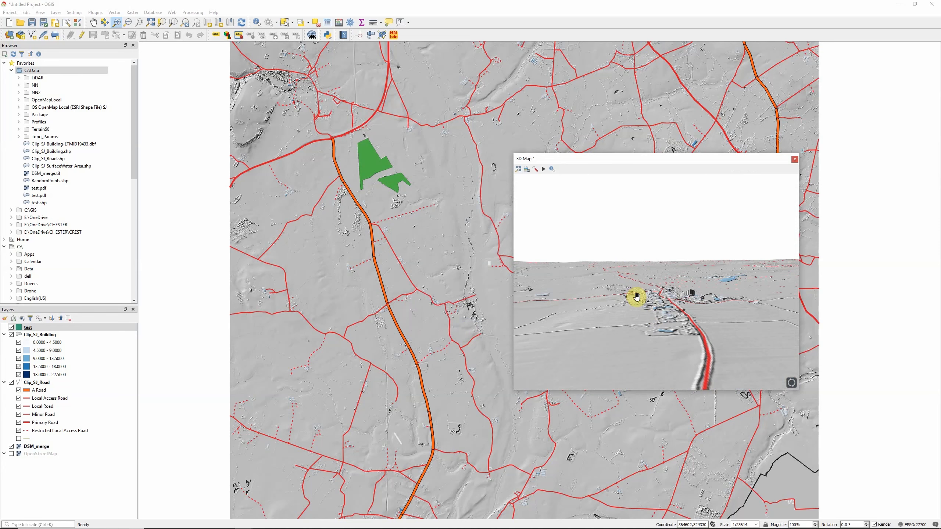
{"action": "left_click_drag", "start_coordinate": [650, 315], "coordinate": [652, 304]}
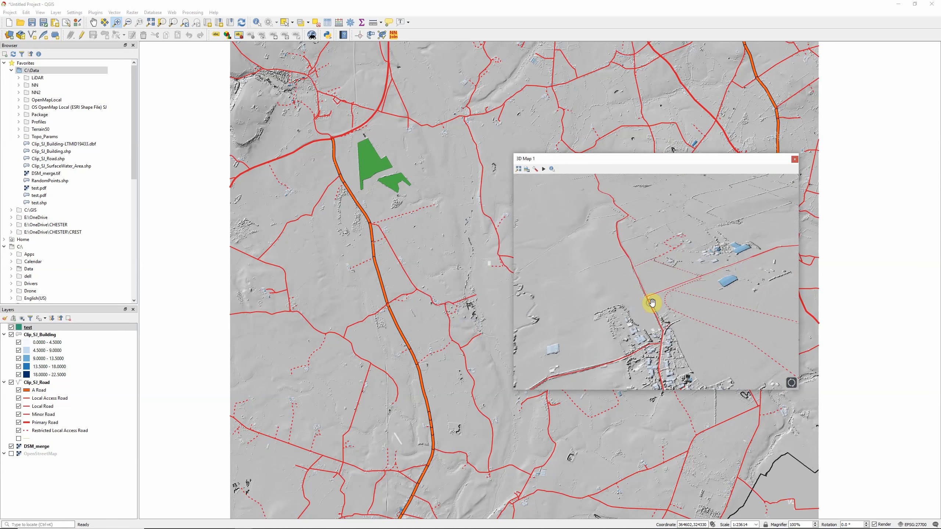
{"action": "scroll", "coordinate": [652, 303], "scroll_direction": "down", "scroll_amount": 3}
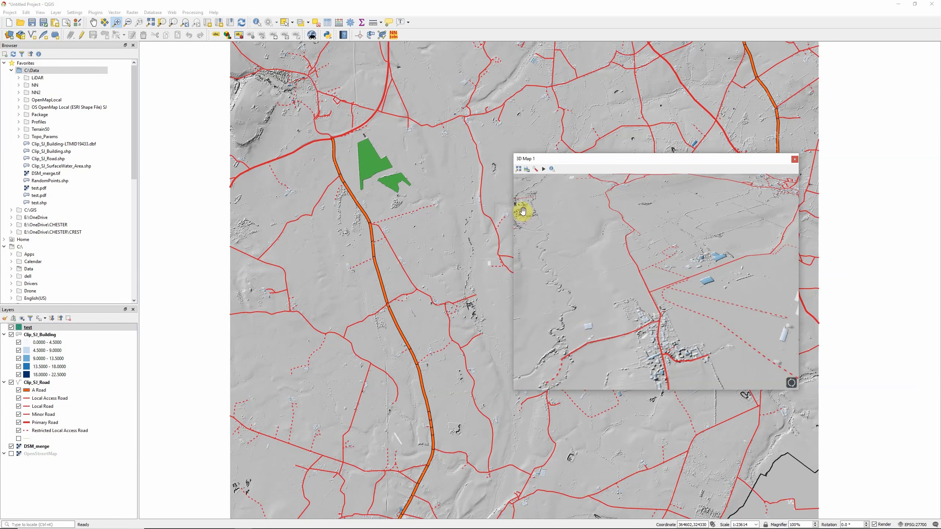
{"action": "left_click", "coordinate": [535, 169]}
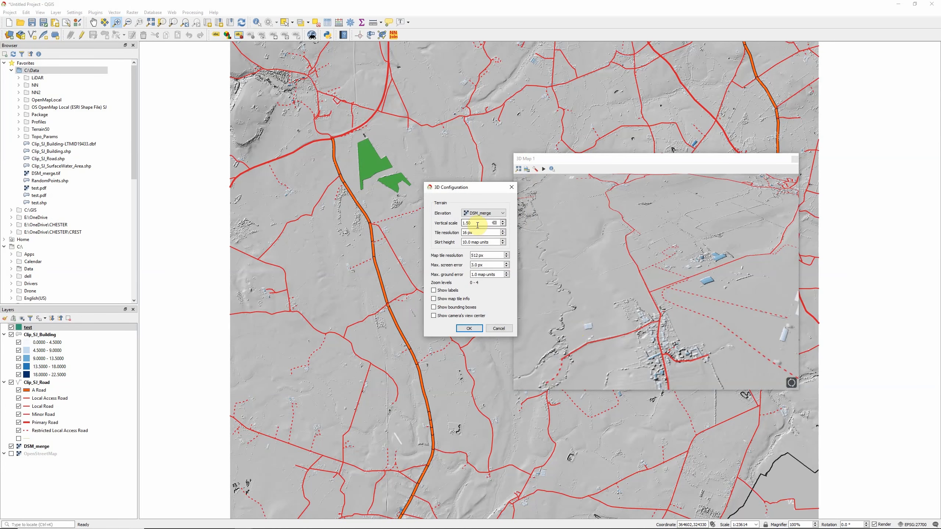
{"action": "left_click_drag", "start_coordinate": [477, 224], "coordinate": [434, 223]}
{"action": "type", "text": "5"}
{"action": "left_click", "coordinate": [471, 329]}
{"action": "left_click", "coordinate": [472, 328]}
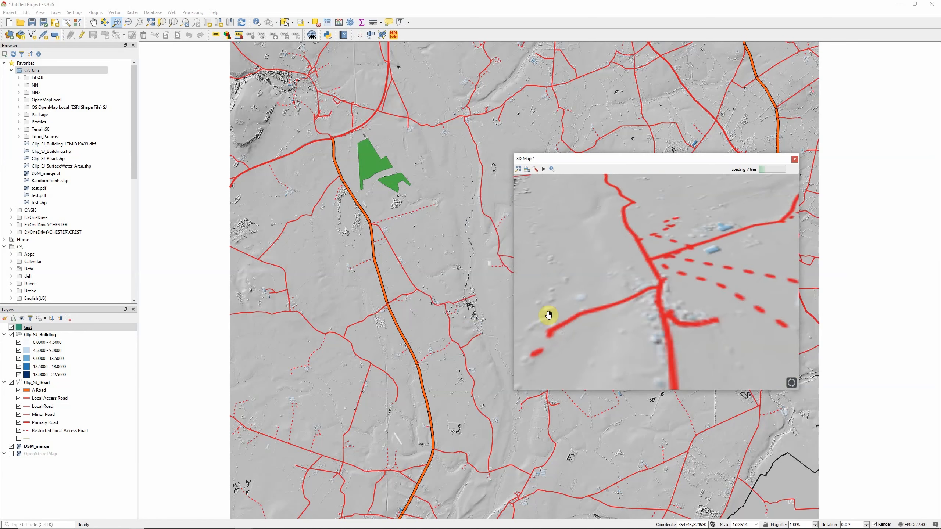
Step: Set the 3D map's terrain tile resolution to 256 px and its map tile resolution to 1024 px
{"action": "left_click_drag", "start_coordinate": [546, 310], "coordinate": [651, 350]}
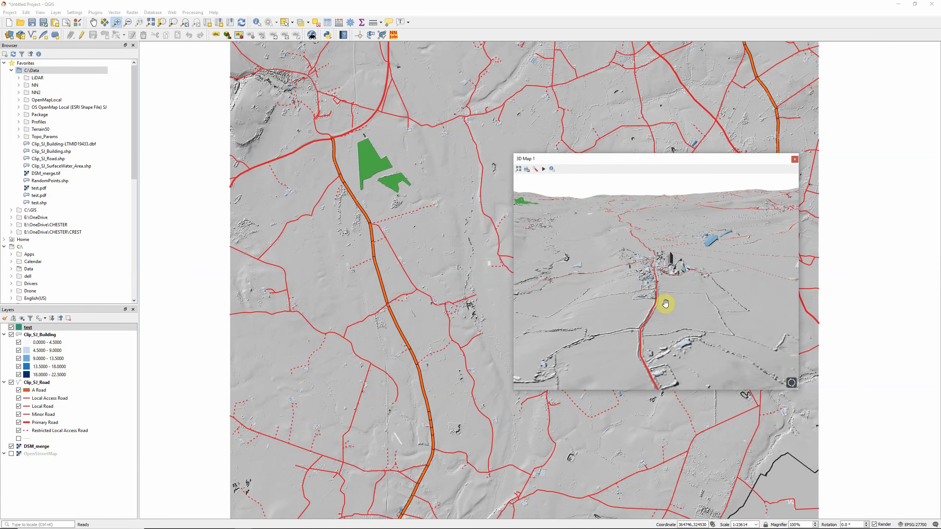
{"action": "scroll", "coordinate": [656, 259], "scroll_direction": "up", "scroll_amount": 4}
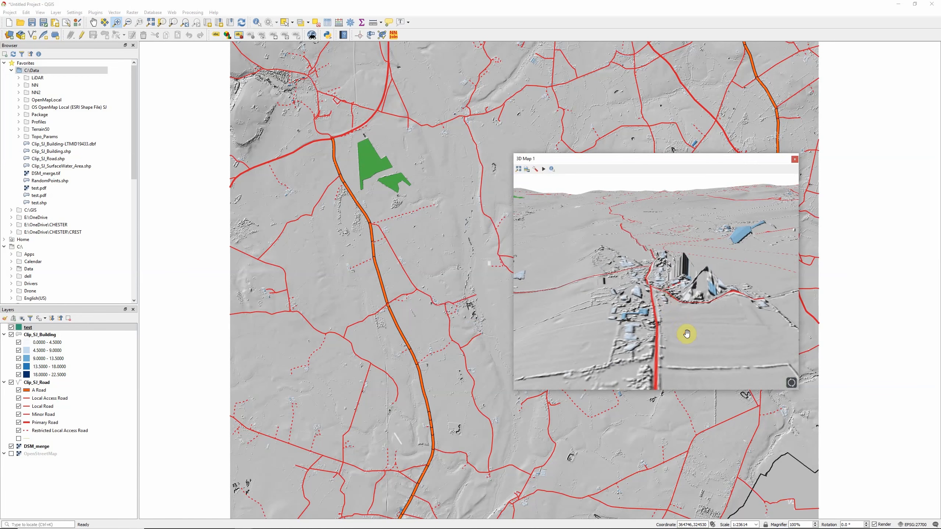
{"action": "left_click_drag", "start_coordinate": [686, 335], "coordinate": [658, 300]}
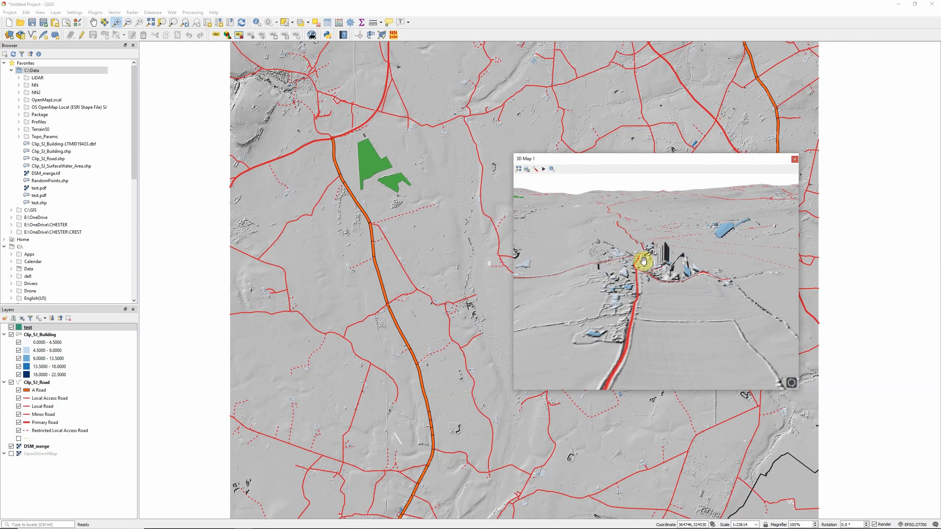
{"action": "left_click", "coordinate": [535, 169]}
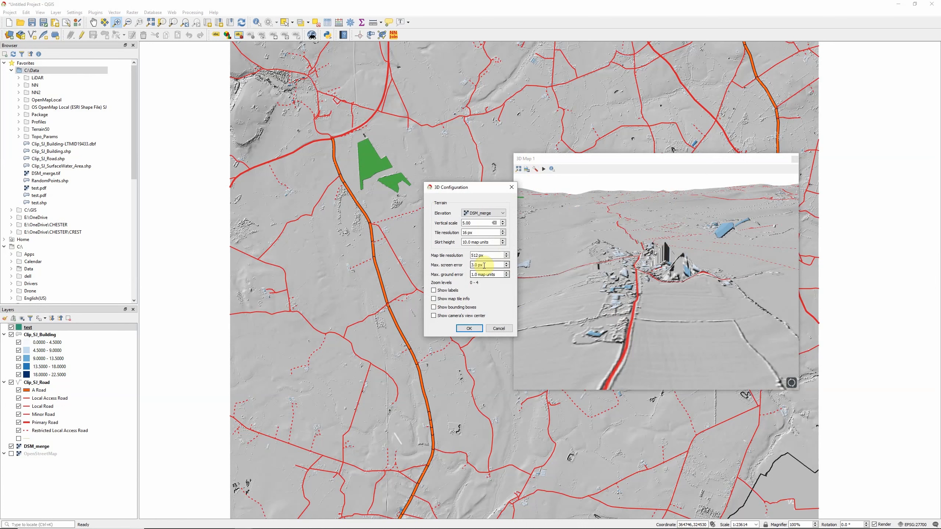
{"action": "left_click_drag", "start_coordinate": [483, 234], "coordinate": [444, 233]}
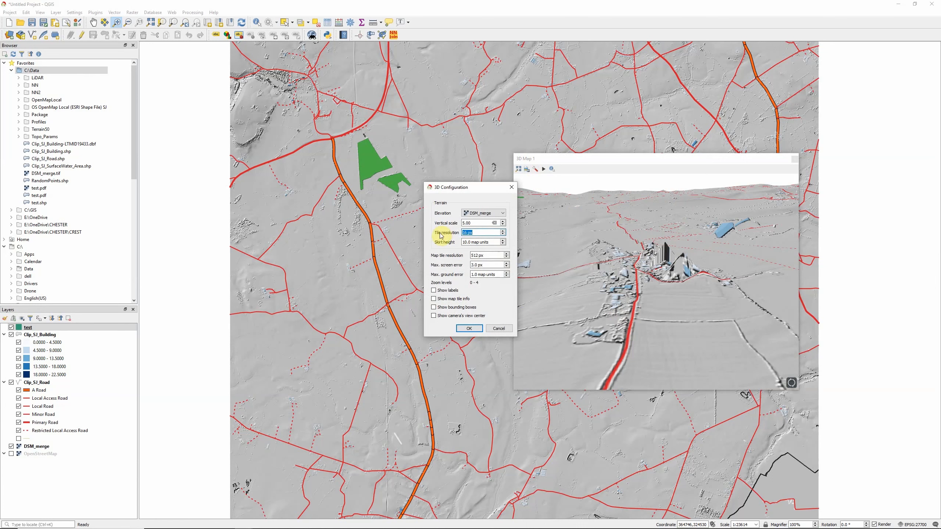
{"action": "type", "text": "256"}
{"action": "left_click_drag", "start_coordinate": [485, 255], "coordinate": [466, 258]}
{"action": "type", "text": "1024"}
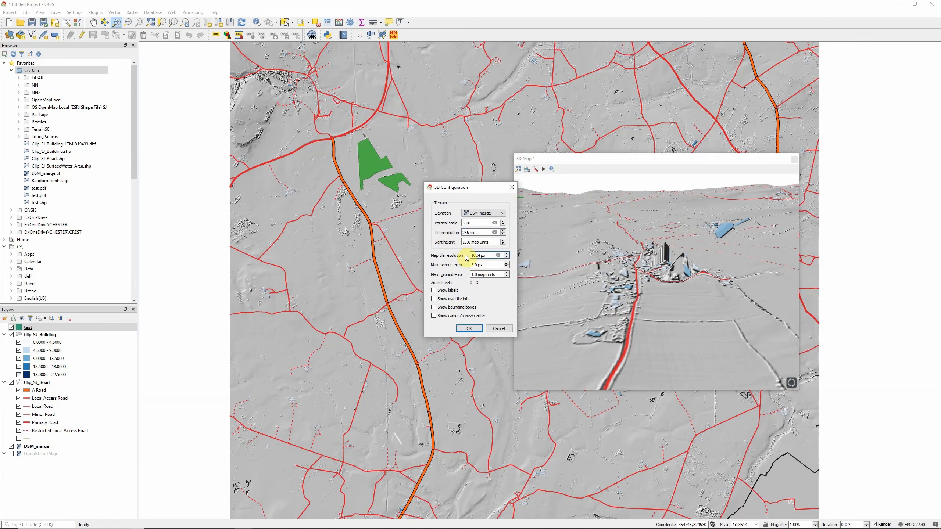
{"action": "left_click", "coordinate": [469, 328]}
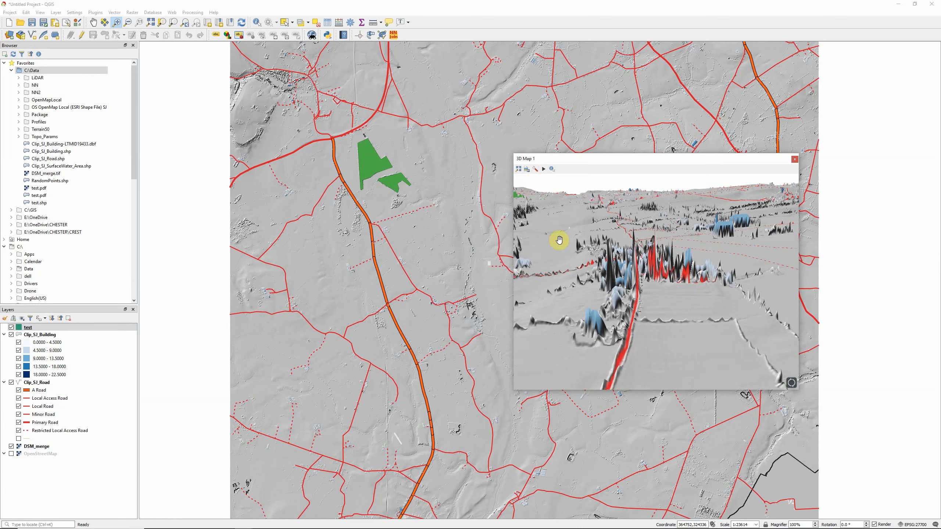
Step: Reduce the 3D terrain's vertical scale to 2
{"action": "left_click", "coordinate": [533, 169]}
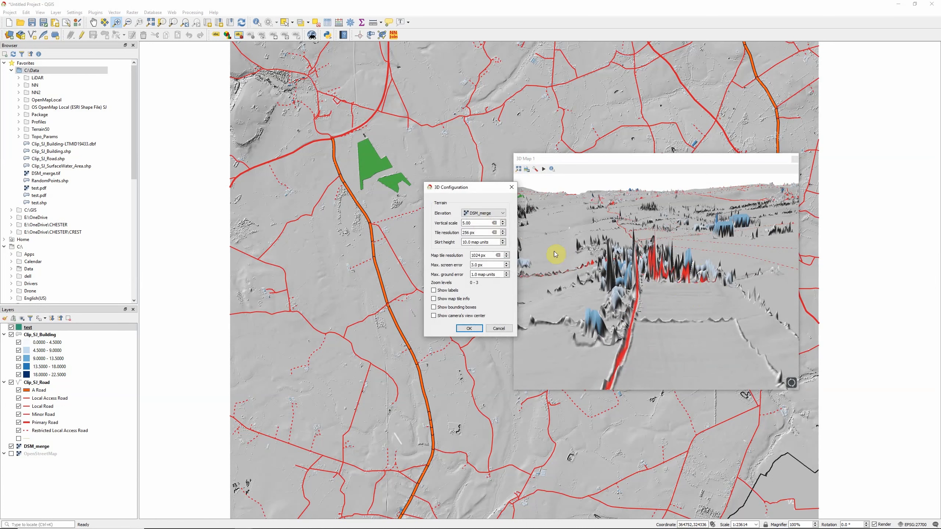
{"action": "double_click", "coordinate": [482, 224]}
{"action": "type", "text": "1"}
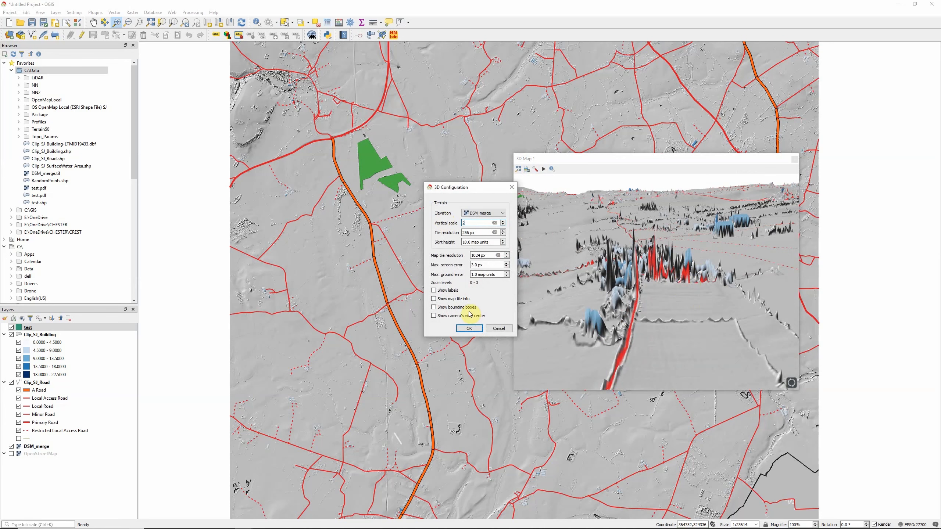
{"action": "left_click", "coordinate": [469, 328]}
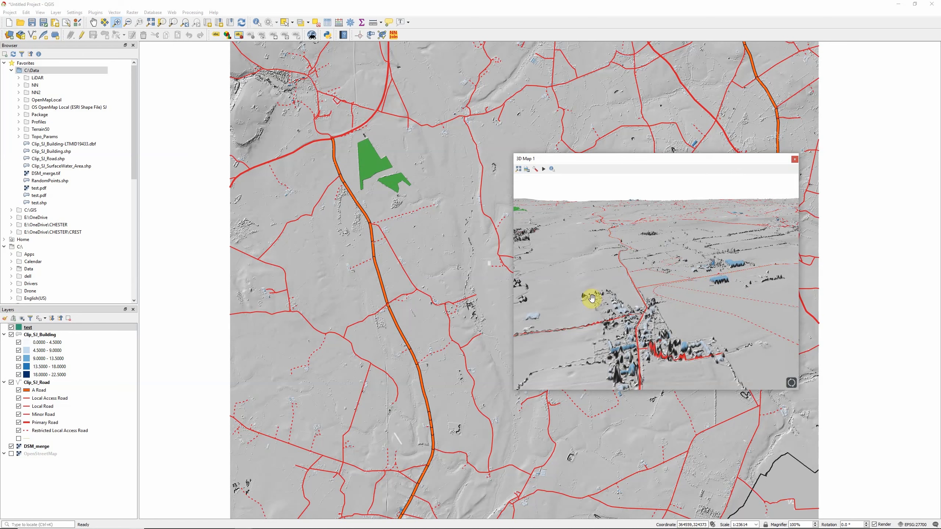
Step: Examine the 3D terrain around the green test polygons and close the 3D map view
{"action": "left_click_drag", "start_coordinate": [541, 239], "coordinate": [661, 313]}
{"action": "left_click_drag", "start_coordinate": [524, 224], "coordinate": [641, 344]}
{"action": "left_click_drag", "start_coordinate": [541, 273], "coordinate": [637, 322]}
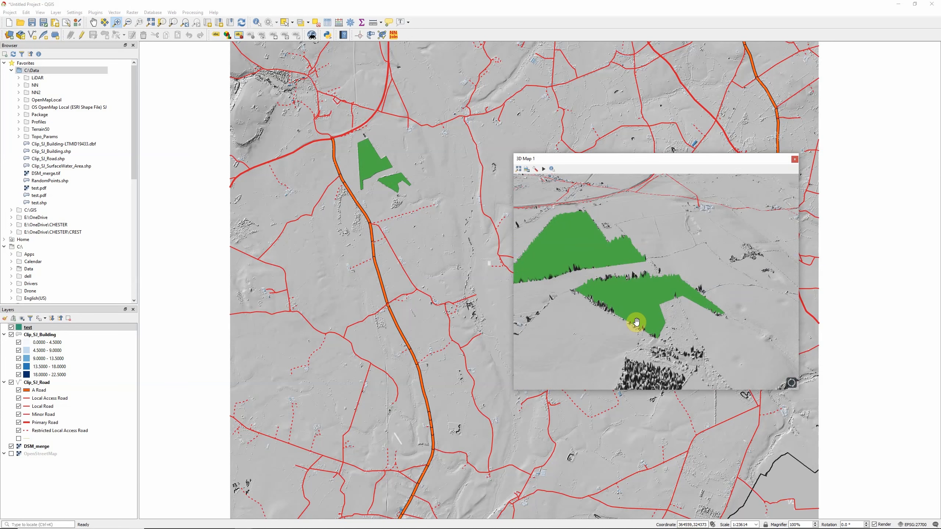
{"action": "left_click_drag", "start_coordinate": [636, 322], "coordinate": [616, 306]}
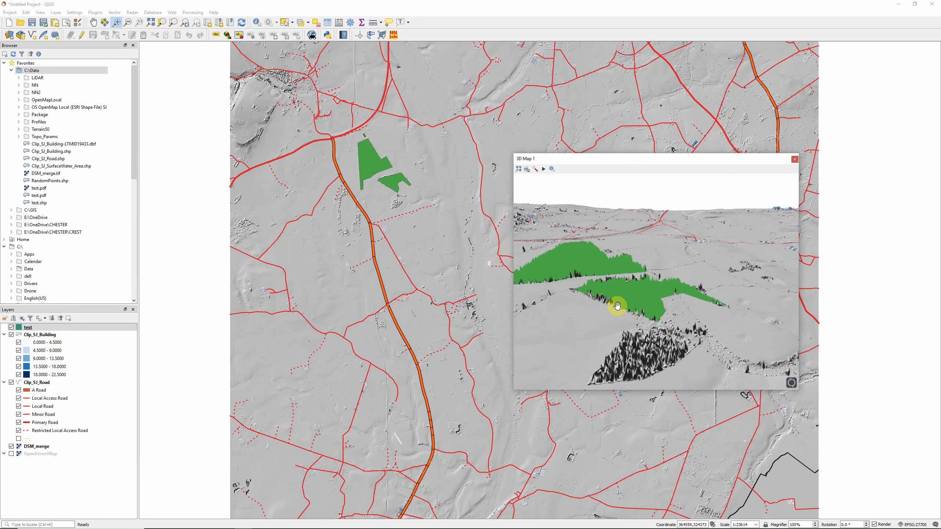
{"action": "left_click", "coordinate": [795, 160]}
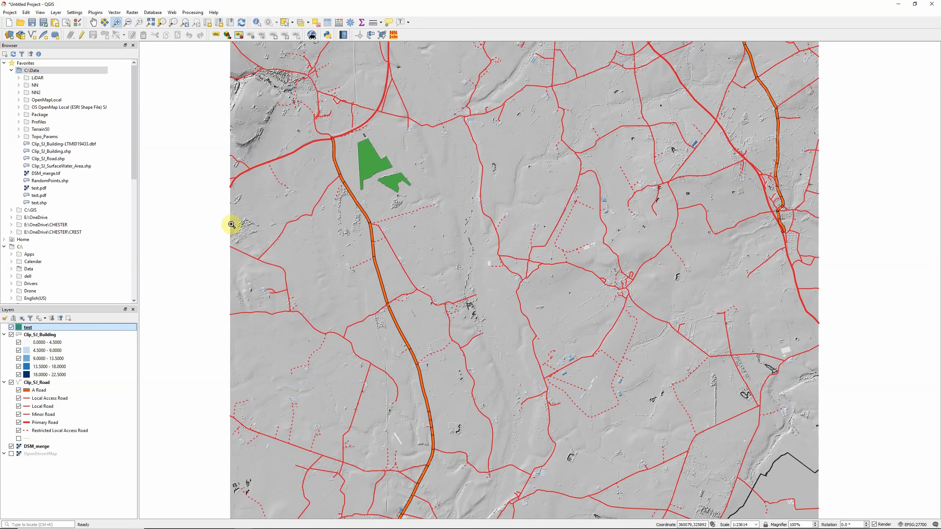
Step: Save the project under the name Test as a QGZ file in the Data folder on the C: drive
{"action": "left_click", "coordinate": [10, 12]}
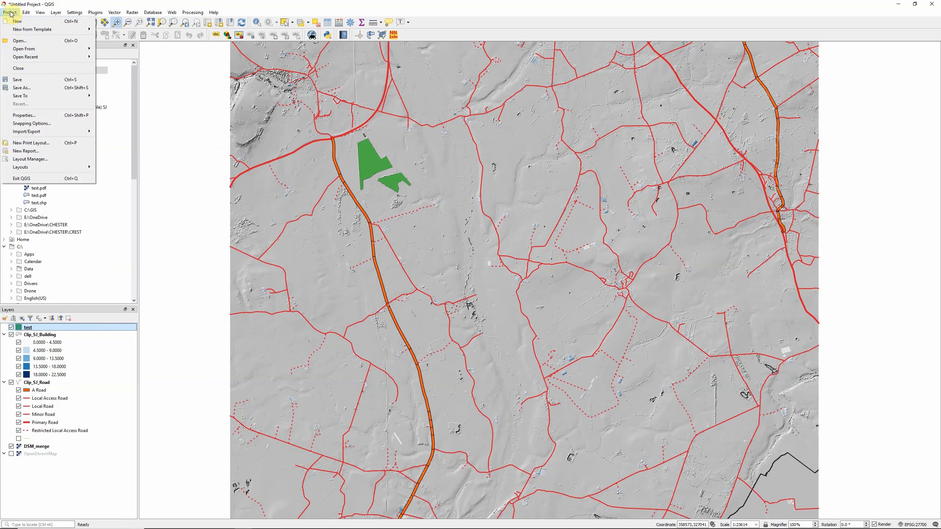
{"action": "left_click", "coordinate": [26, 89]}
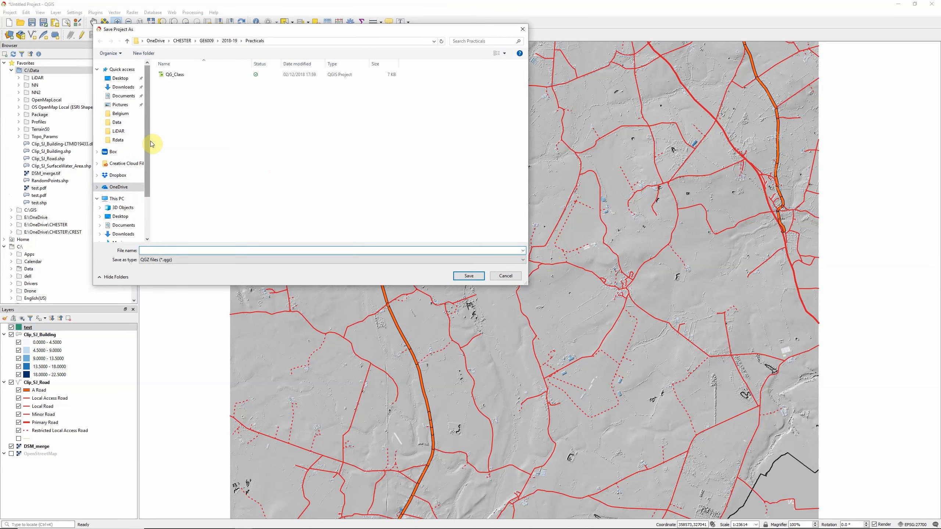
{"action": "scroll", "coordinate": [126, 207], "scroll_direction": "down", "scroll_amount": 3}
{"action": "left_click", "coordinate": [122, 212]}
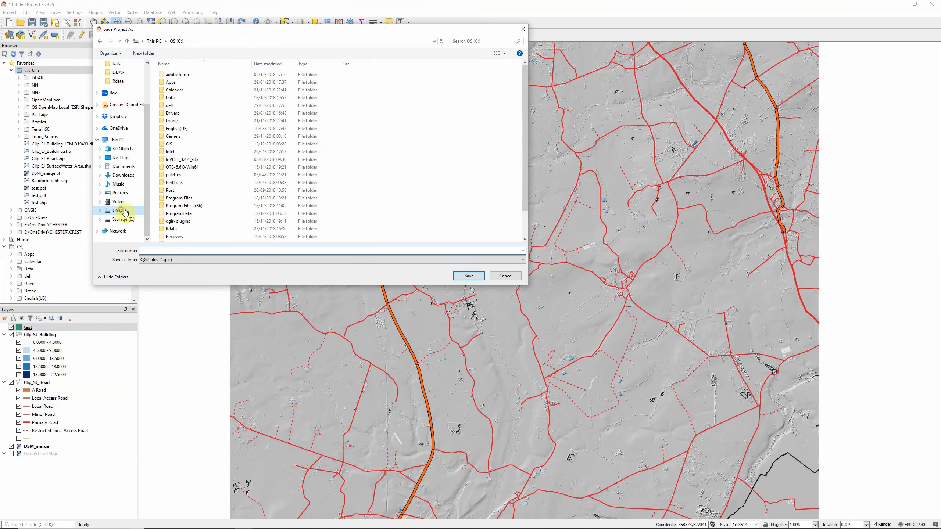
{"action": "double_click", "coordinate": [170, 98]}
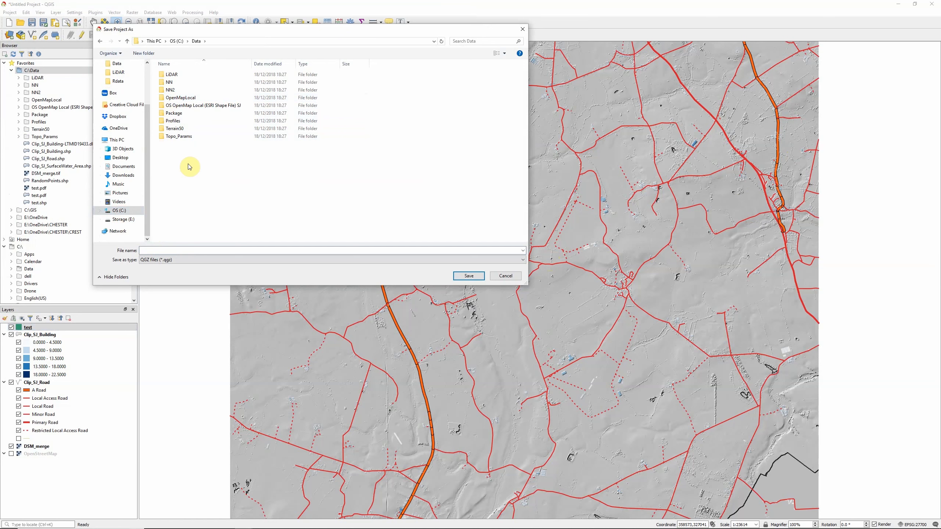
{"action": "left_click", "coordinate": [163, 250]}
{"action": "type", "text": "T"}
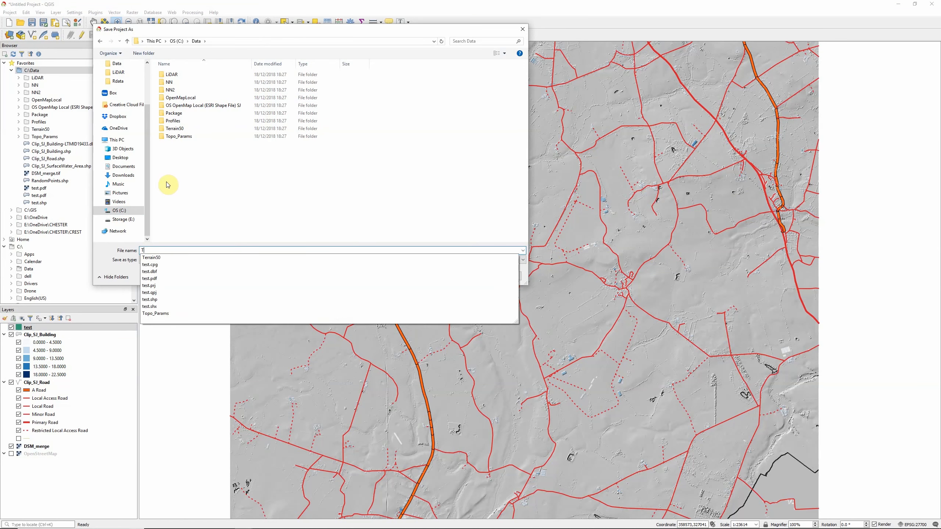
{"action": "type", "text": "est"}
{"action": "left_click", "coordinate": [442, 170]}
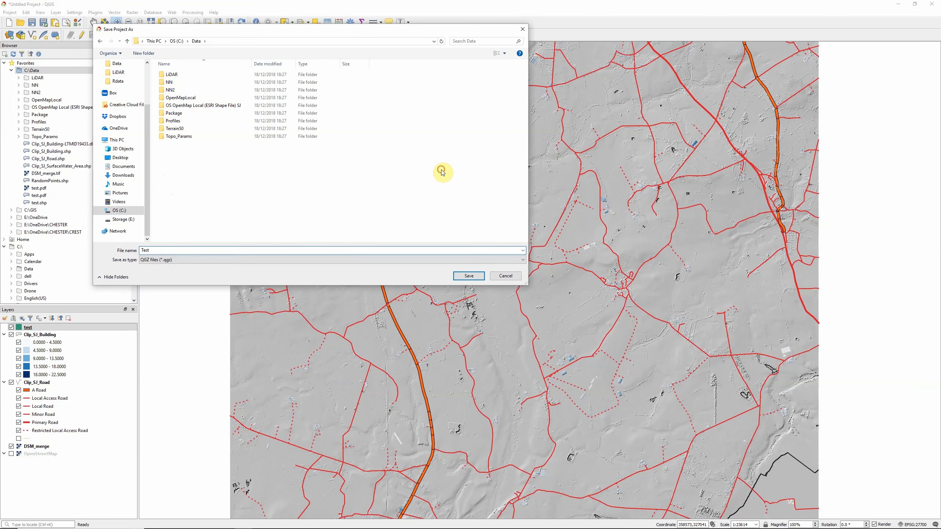
{"action": "left_click", "coordinate": [159, 262]}
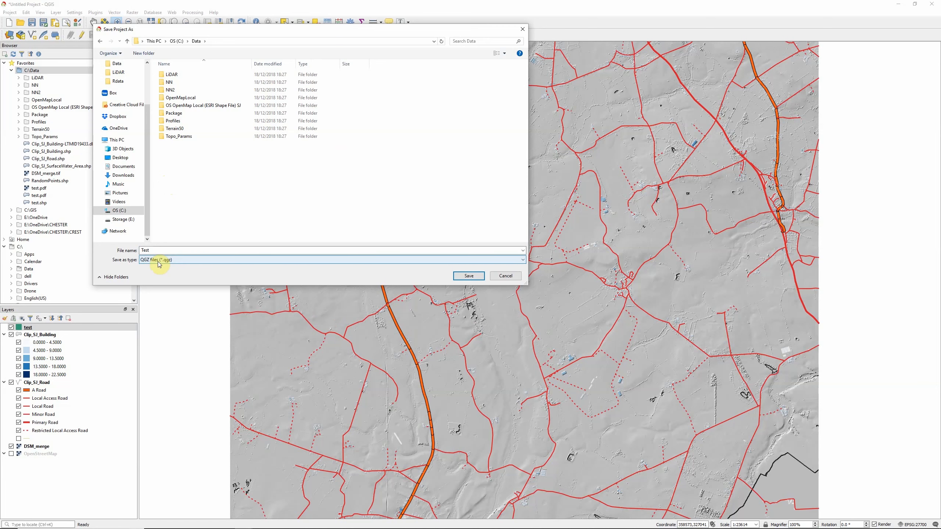
{"action": "left_click", "coordinate": [465, 277]}
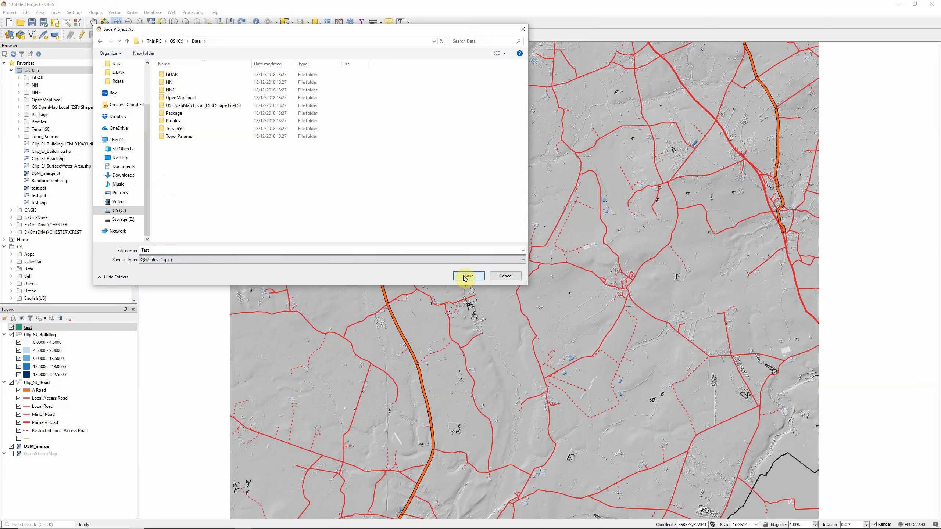